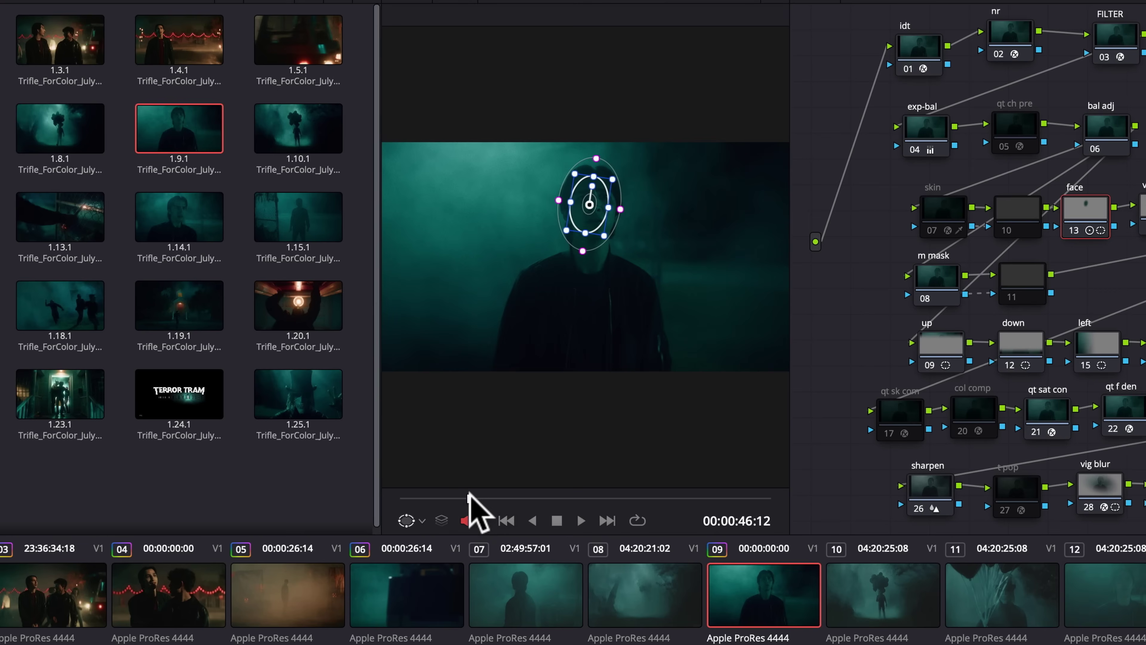
Scrub to the end of the face-tracked shot, then scroll through the Lightbox clip grid
left_click_drag(676, 501, 772, 501)
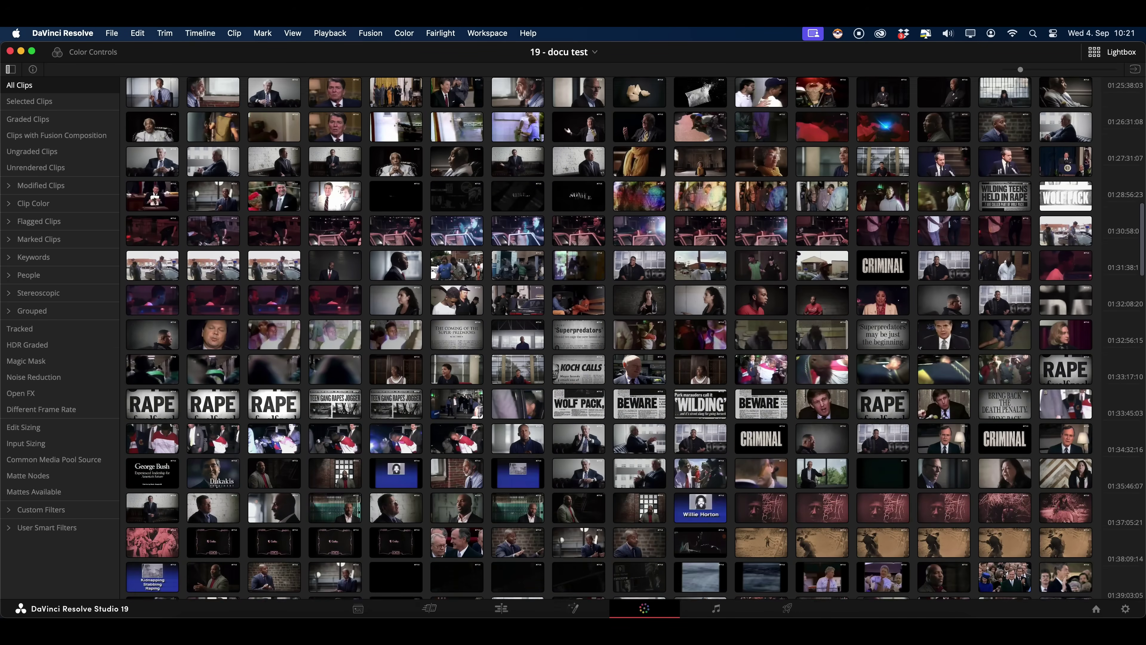
scroll(609, 338, "down", 15)
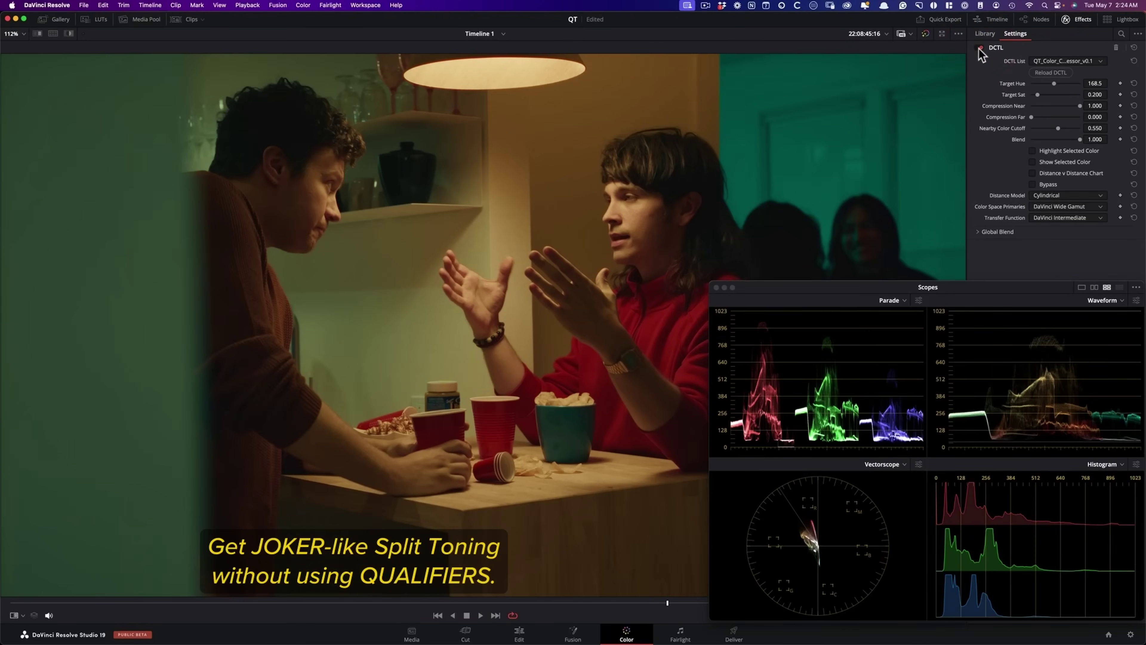
Toggle the DCTL split-tone node off, on and off again to compare the look
left_click(979, 47)
left_click(980, 48)
left_click(980, 48)
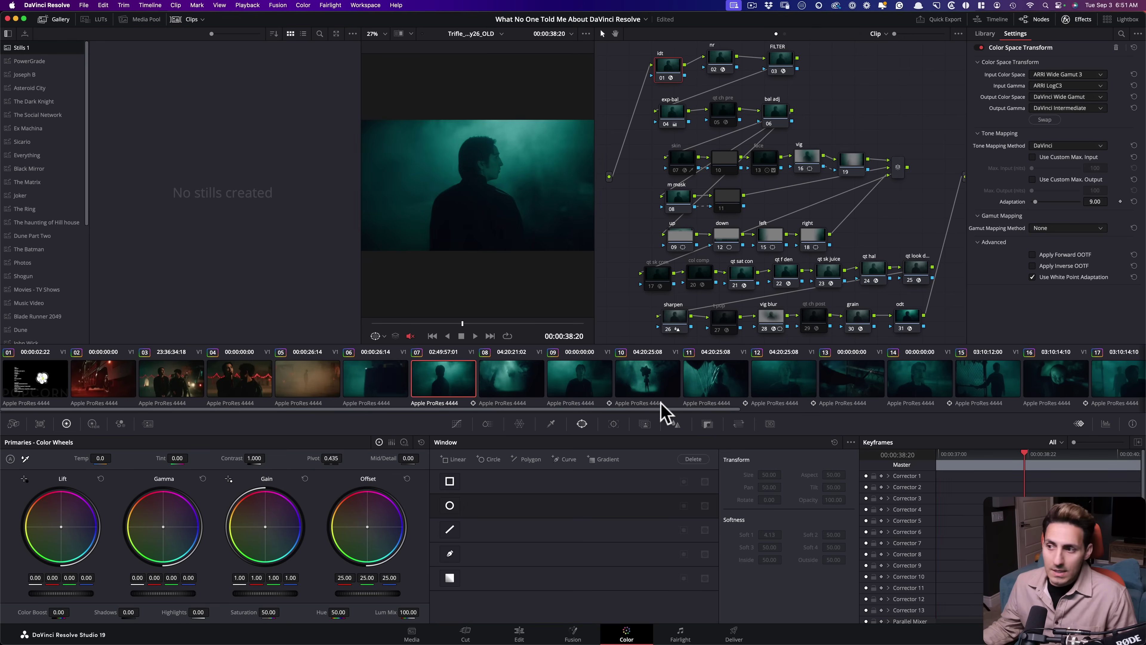
Review clip 09's face node circular tracked window, then step through clips 11 to 14 and their grades
left_click(564, 376)
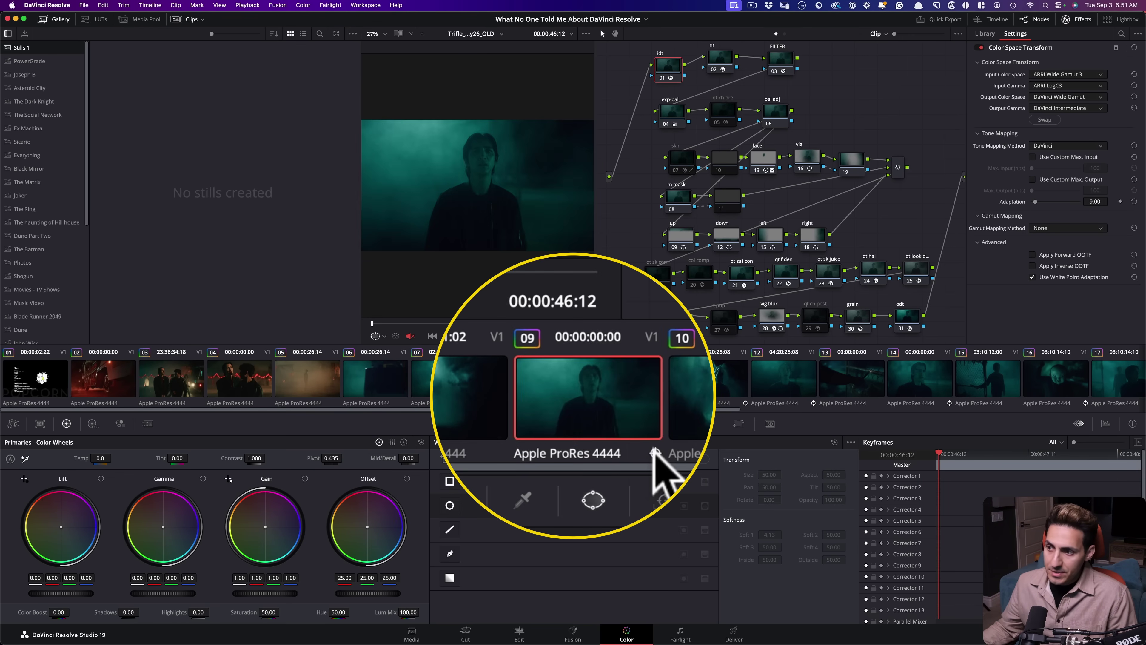
left_click(764, 160)
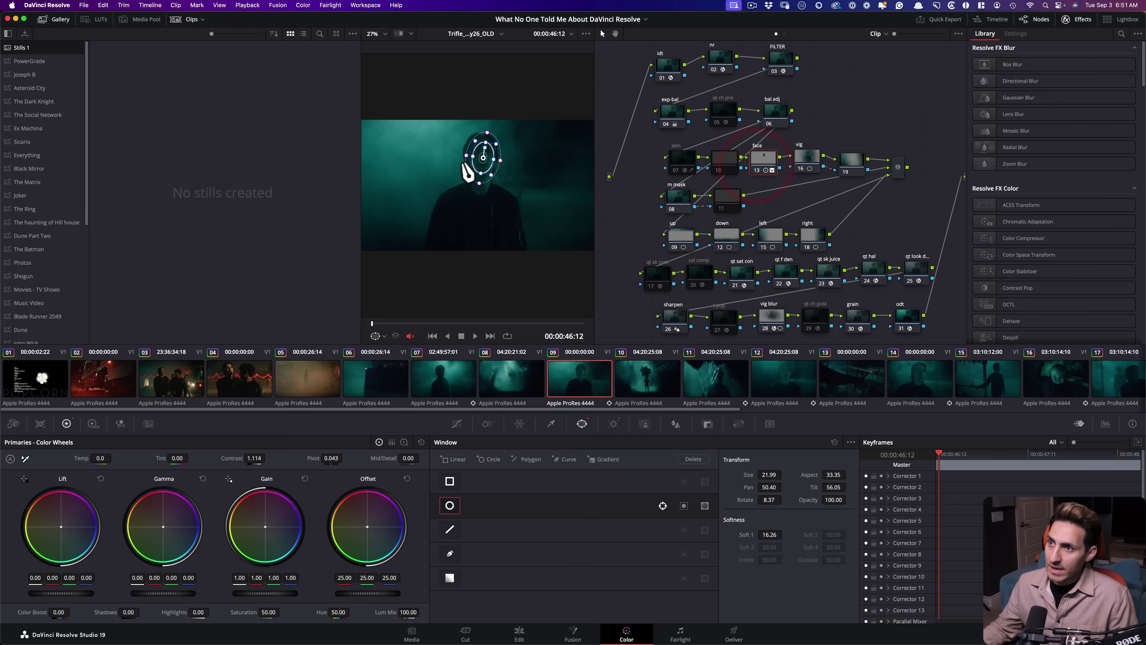
left_click(729, 378)
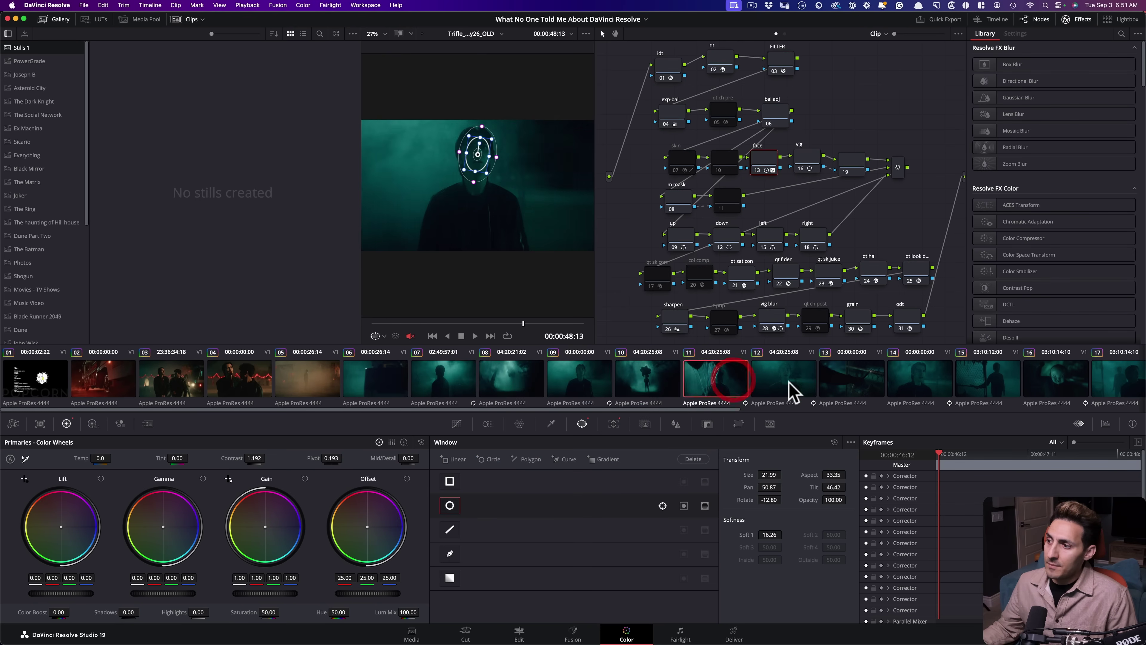
left_click(790, 379)
left_click(852, 379)
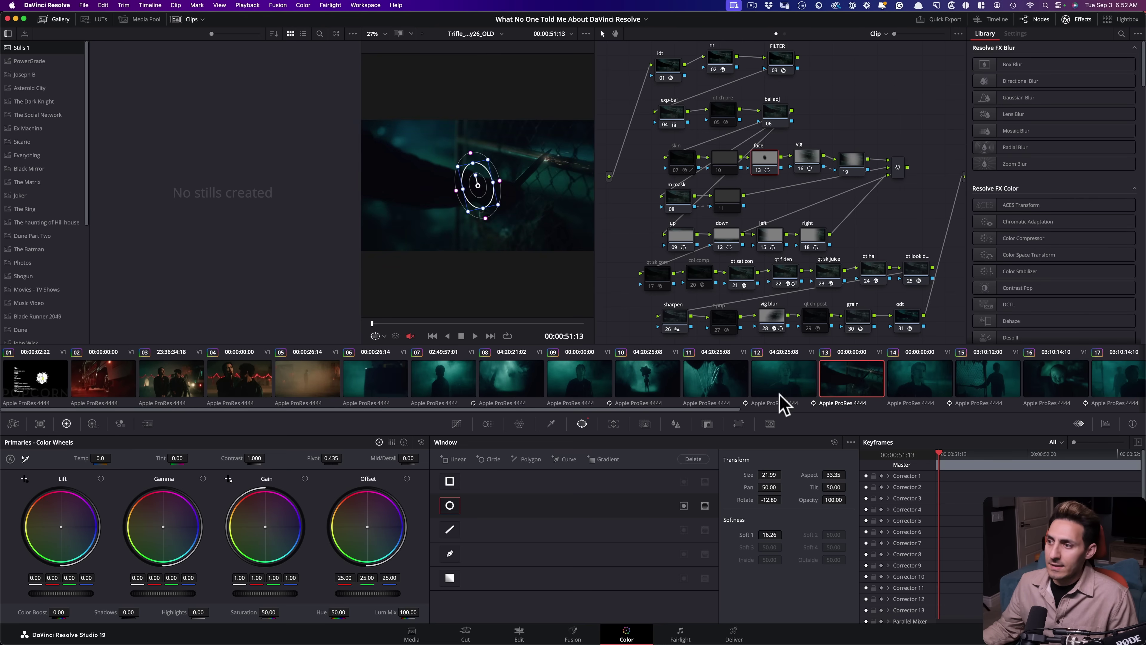
left_click(898, 388)
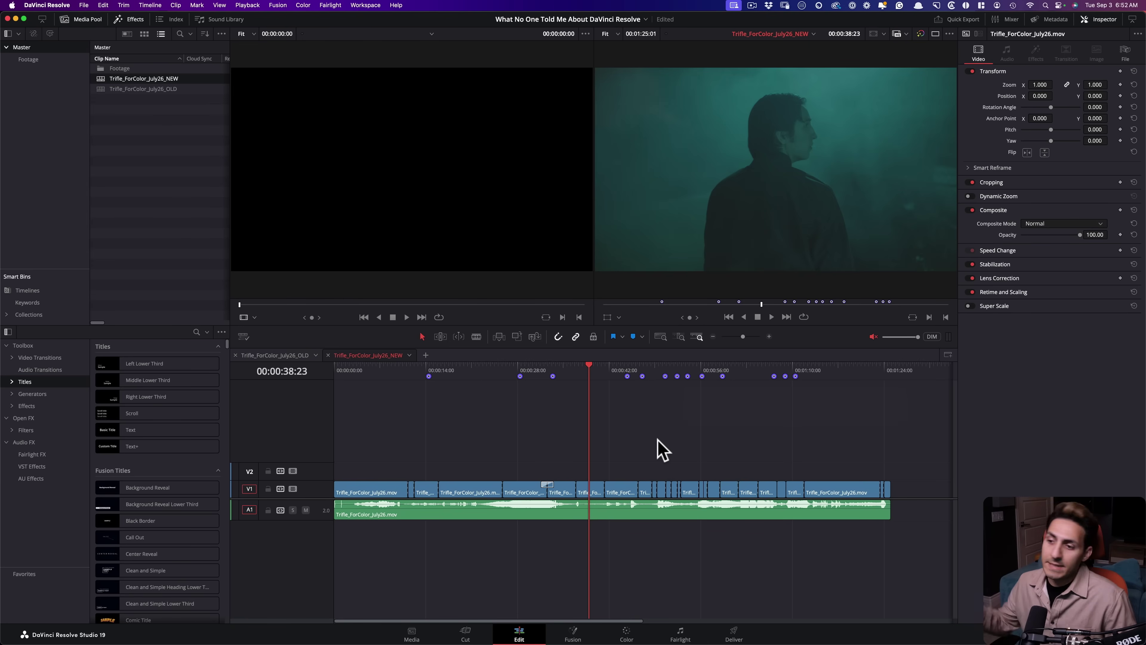
Compare the NEW and OLD timelines' shots at 00:00:22:06 and 00:00:41:08 via their markers
left_click(592, 373)
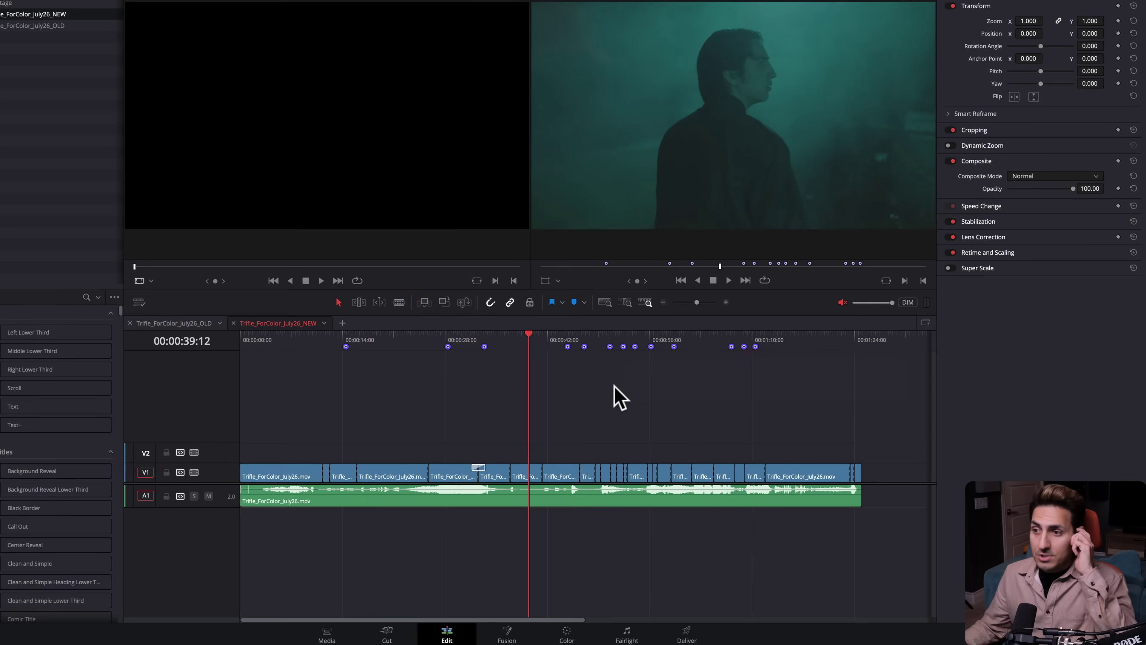
left_click(376, 345)
left_click(399, 350)
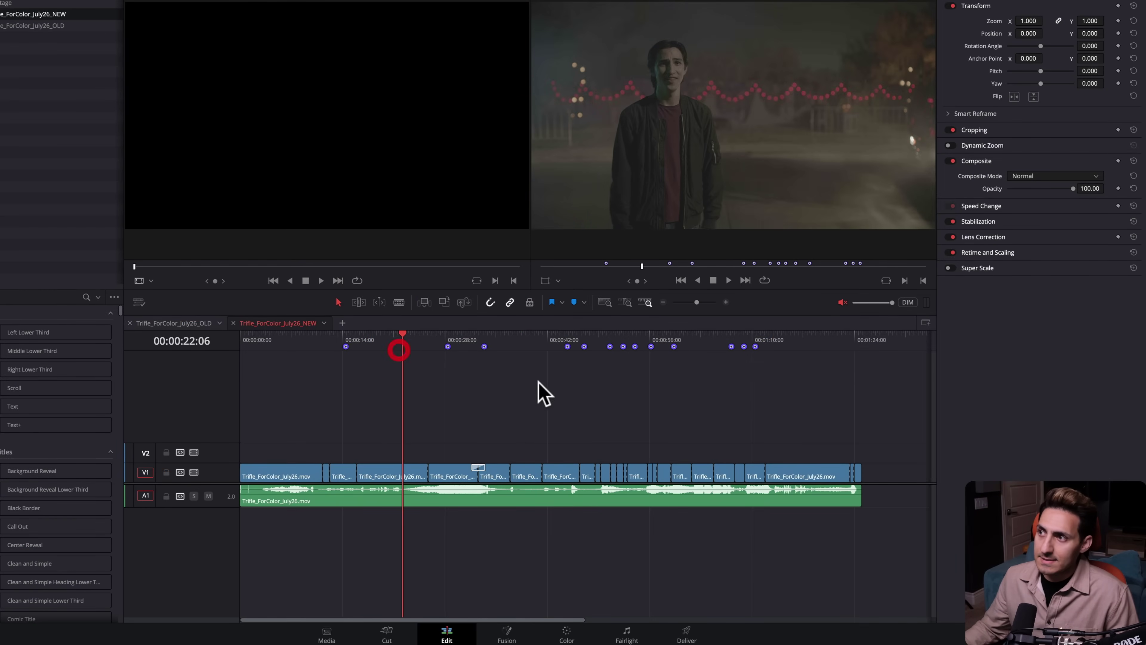
left_click(532, 342)
left_click(173, 321)
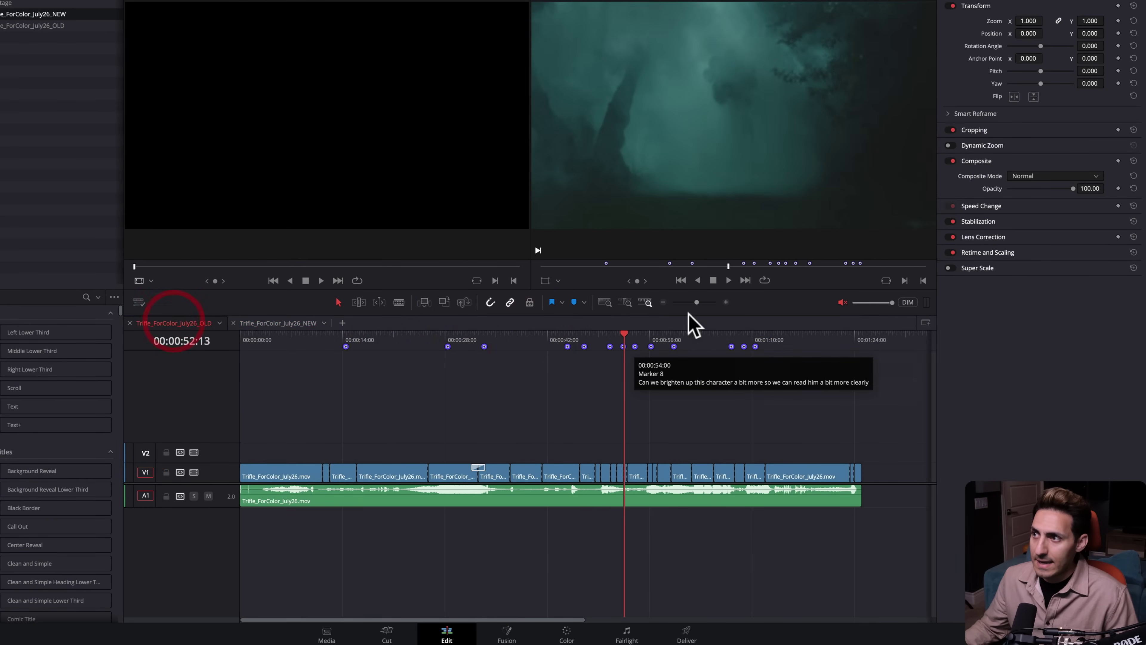
left_click(540, 344)
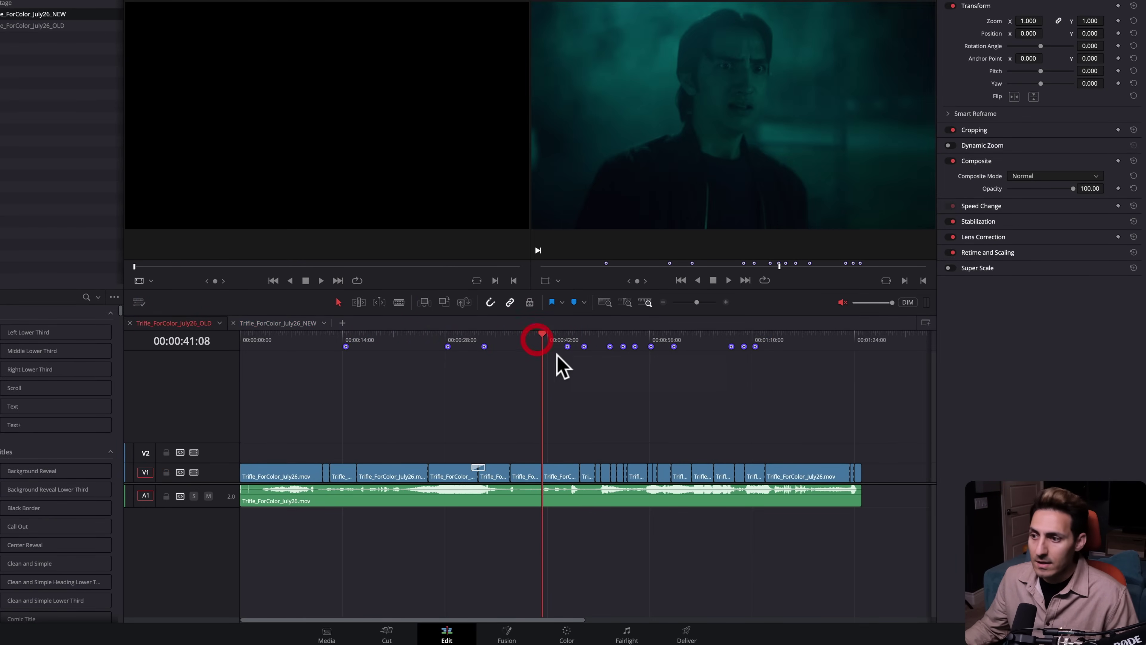
left_click(275, 323)
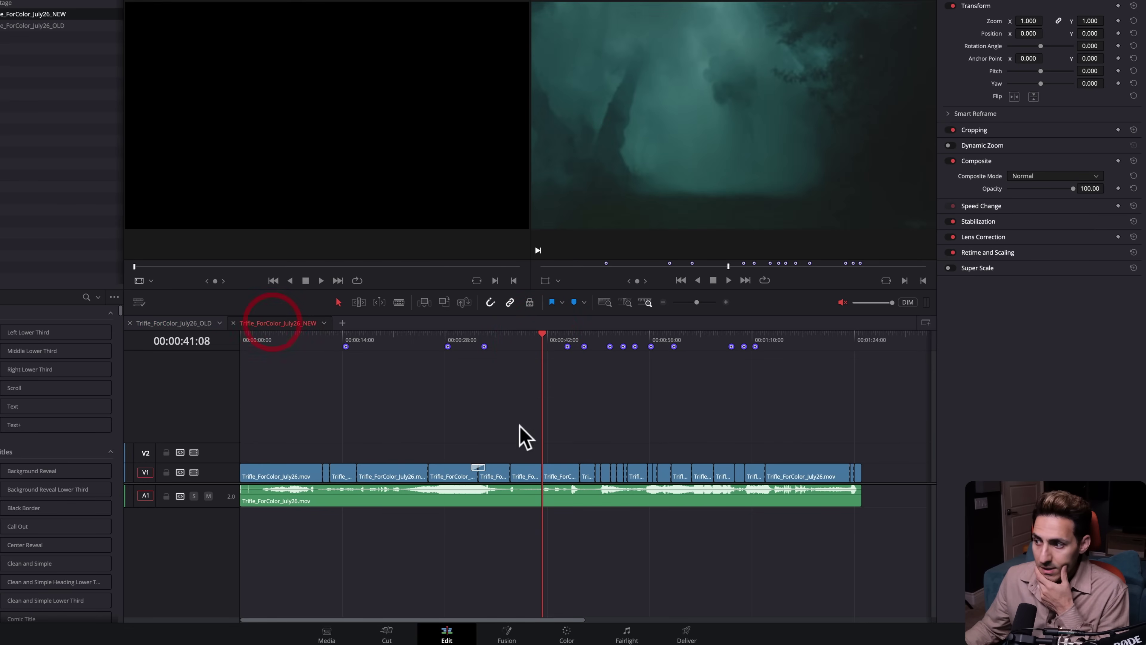
Check NEW timeline shots from 00:00:38 to 1:10, settle on 00:01:07:17, and go to the Color page
left_click(627, 339)
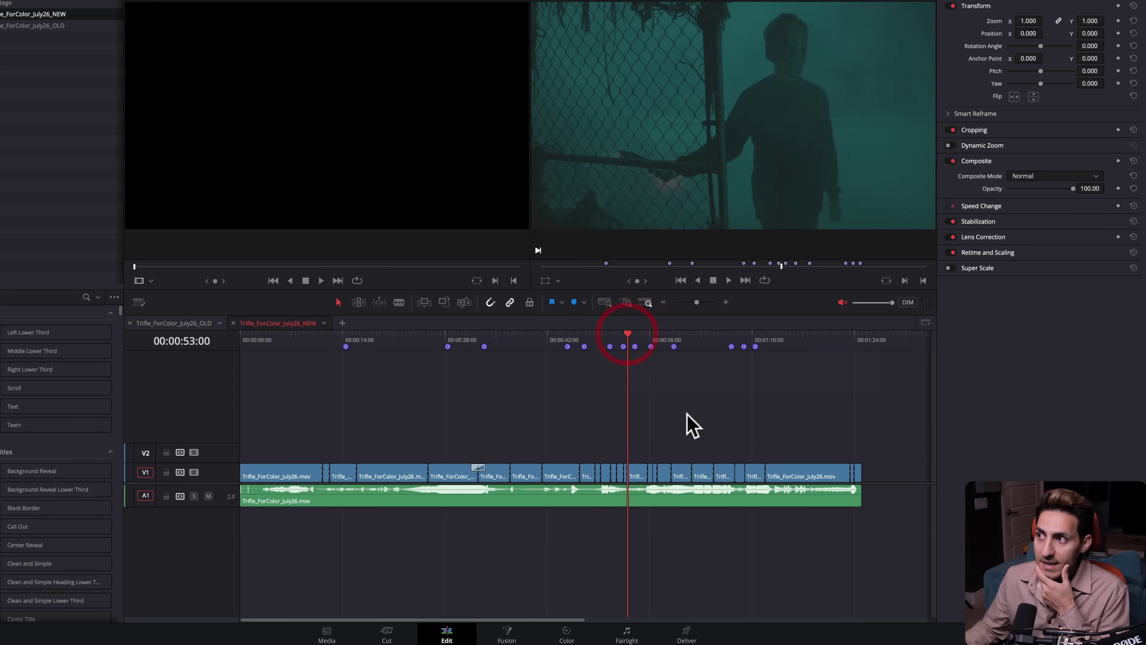
left_click(562, 339)
left_click(729, 340)
left_click(746, 339)
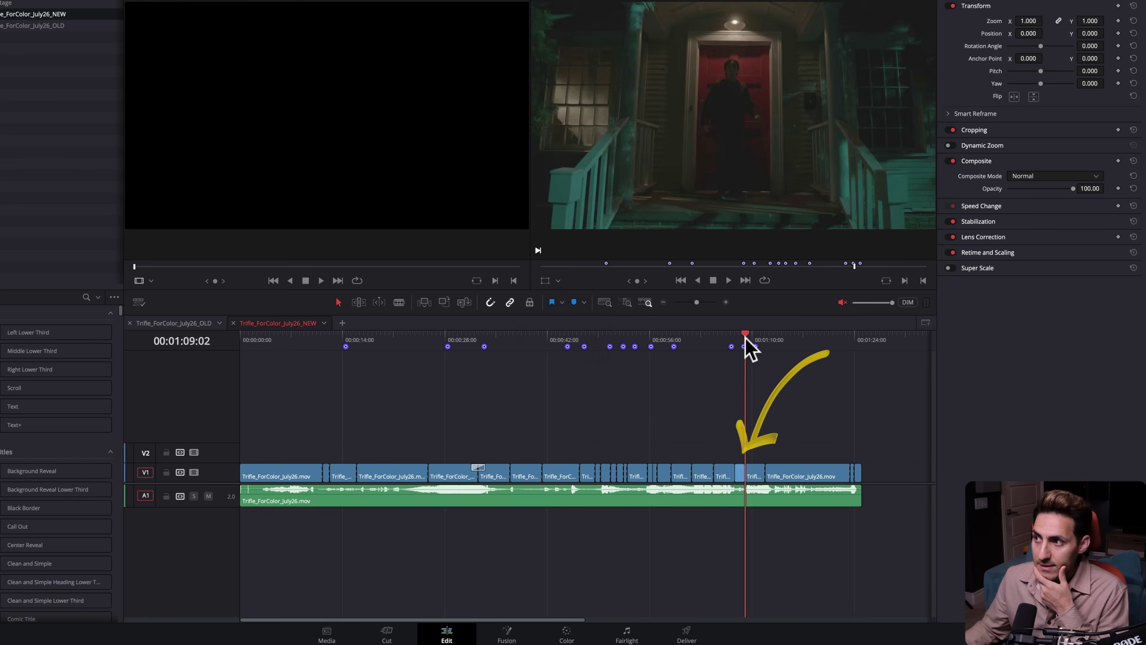
left_click(736, 339)
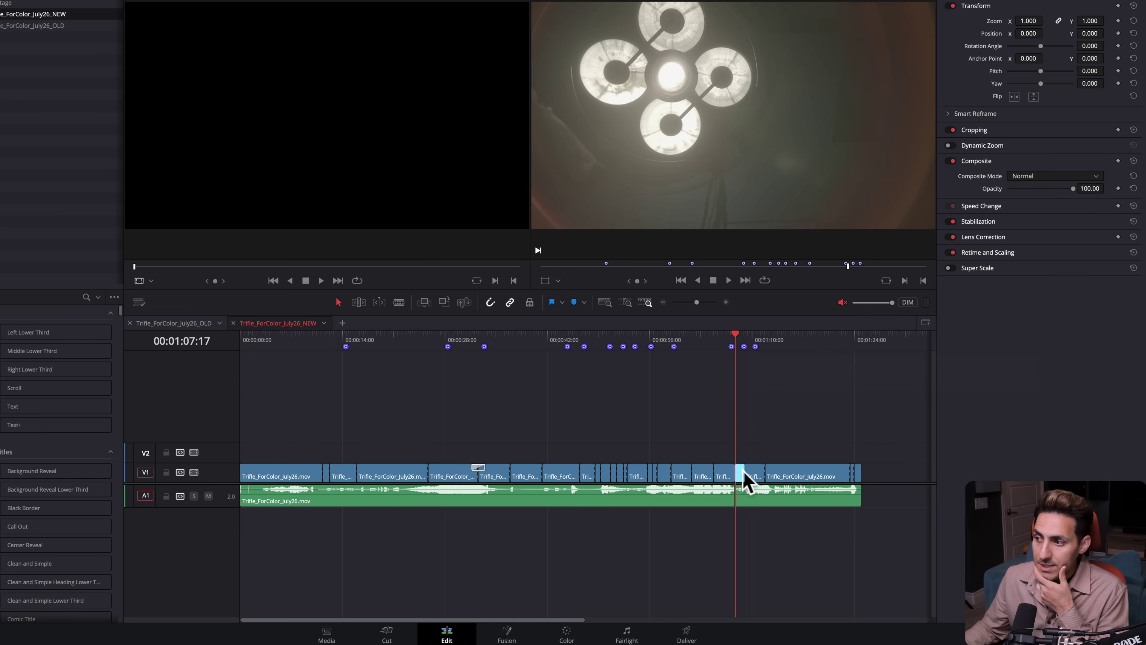
left_click(520, 343)
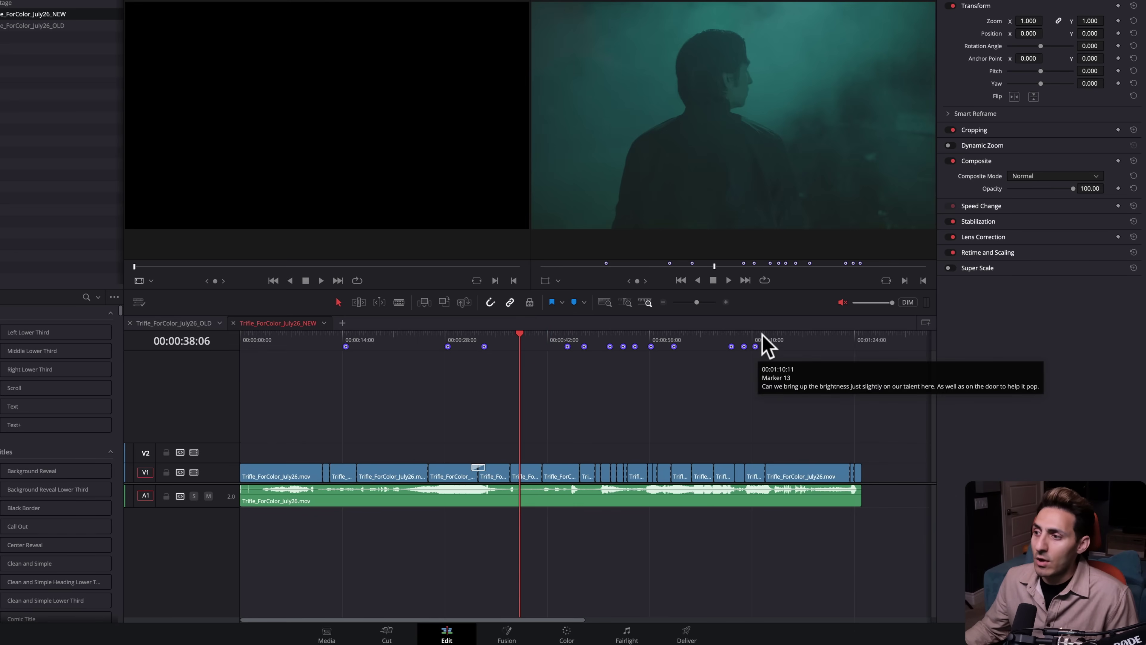
left_click(748, 343)
left_click(736, 343)
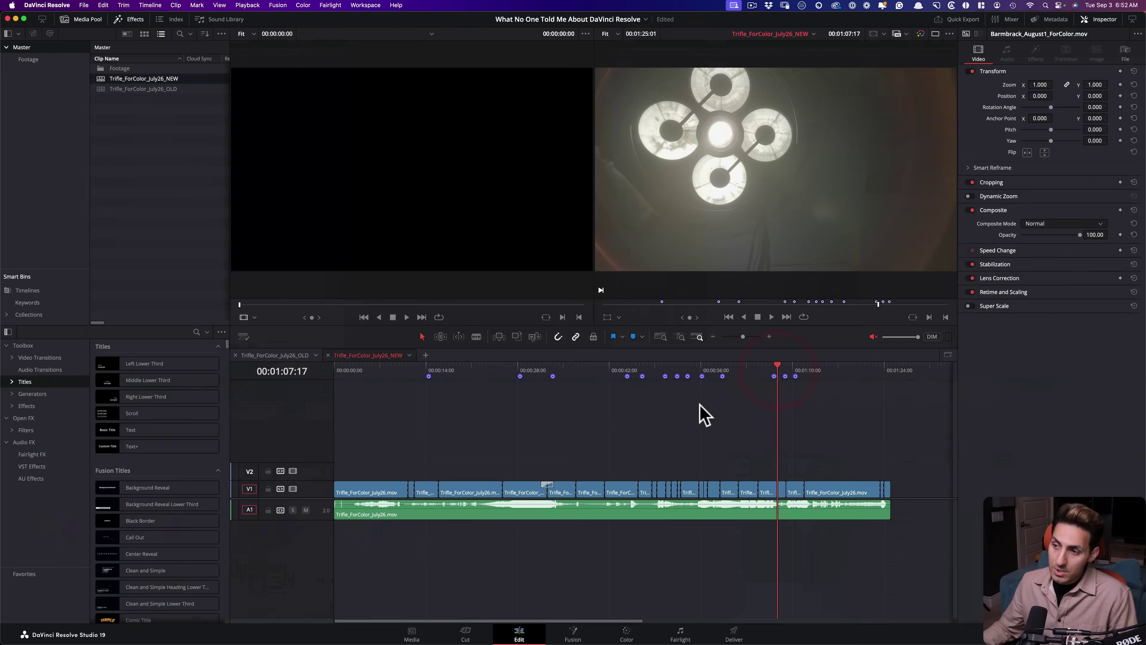
key("shift+6")
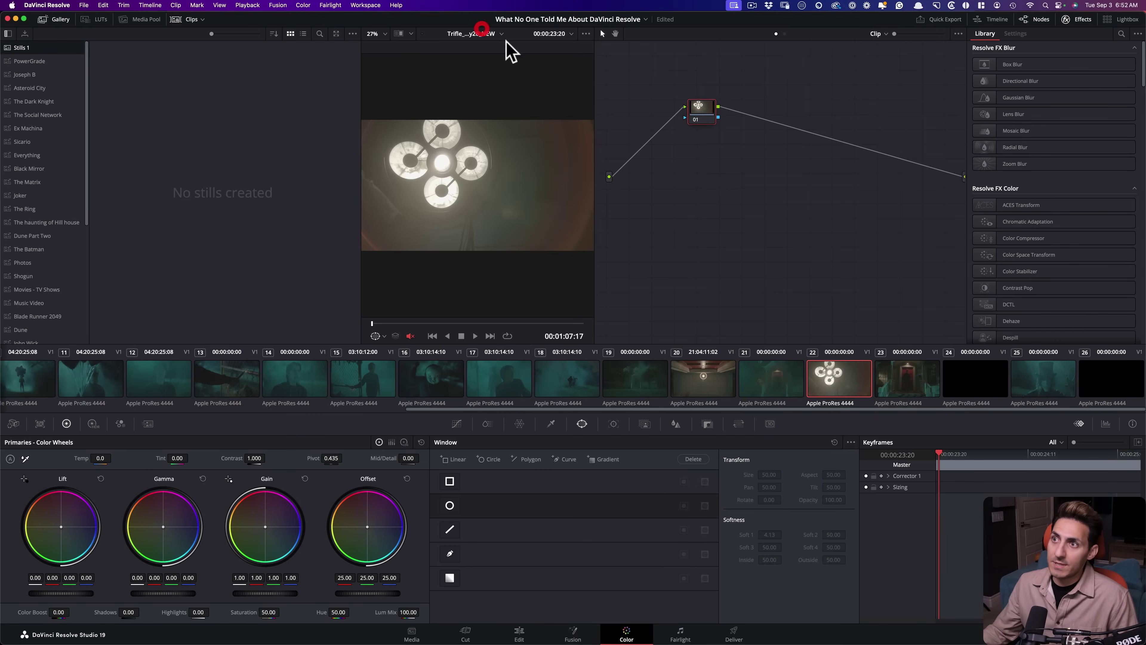
Switch to the Trifle_ForColor_July26_OLD timeline and select clip 08
left_click(489, 33)
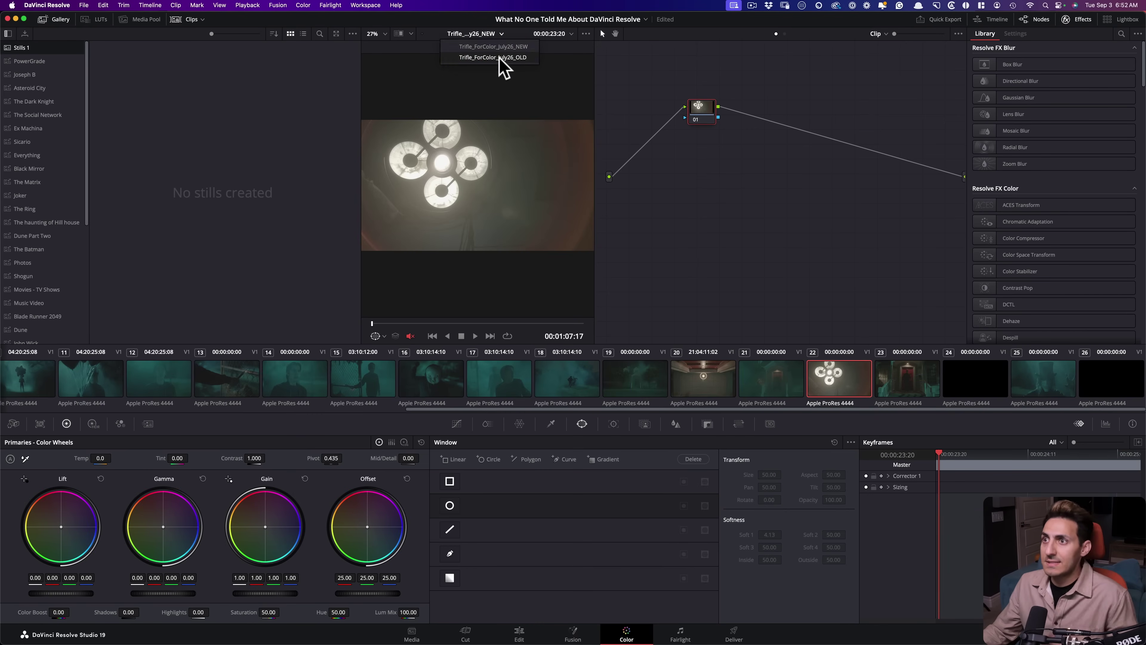
left_click(510, 58)
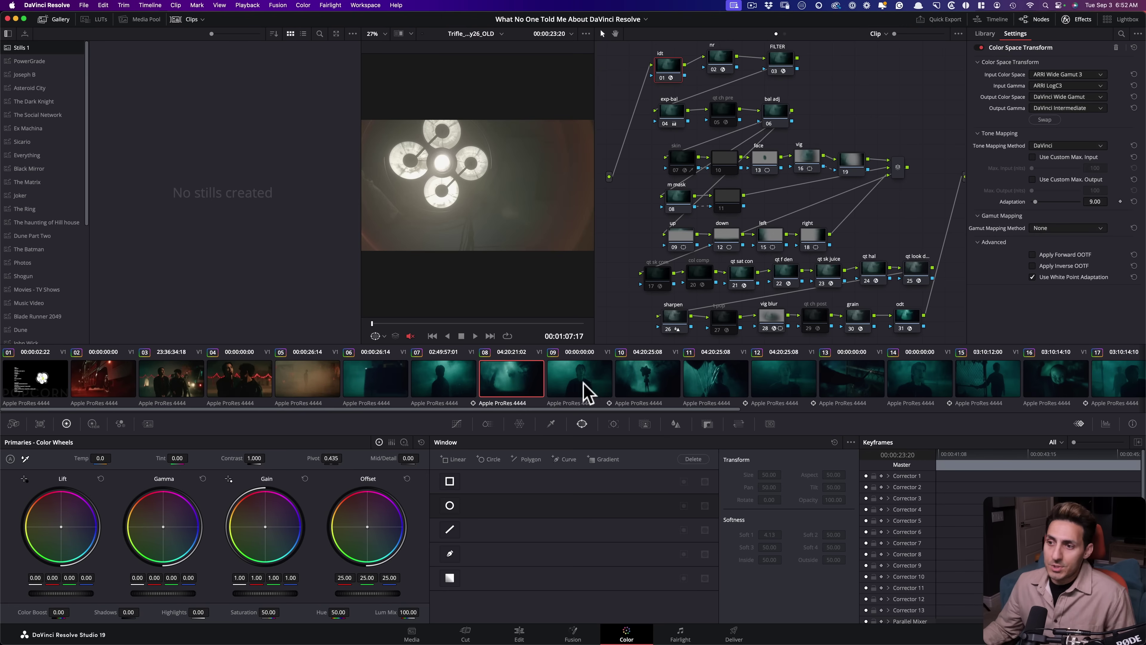
left_click(420, 381)
left_click(598, 384)
left_click(803, 381)
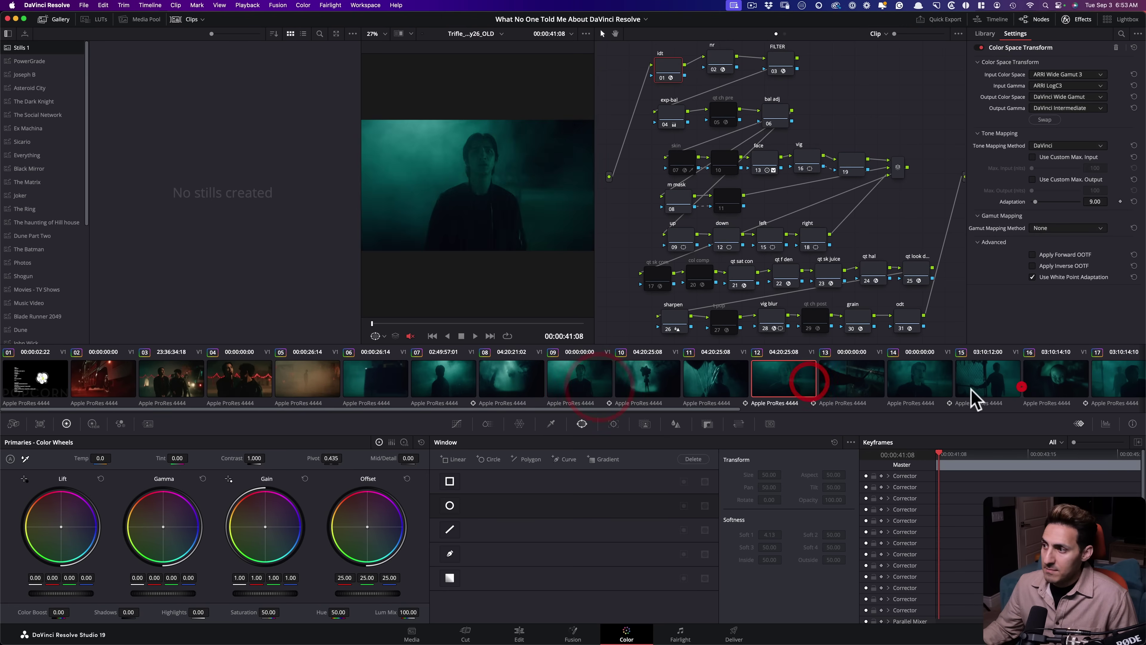
key("Up")
key("Up")
key("Up")
key("Up")
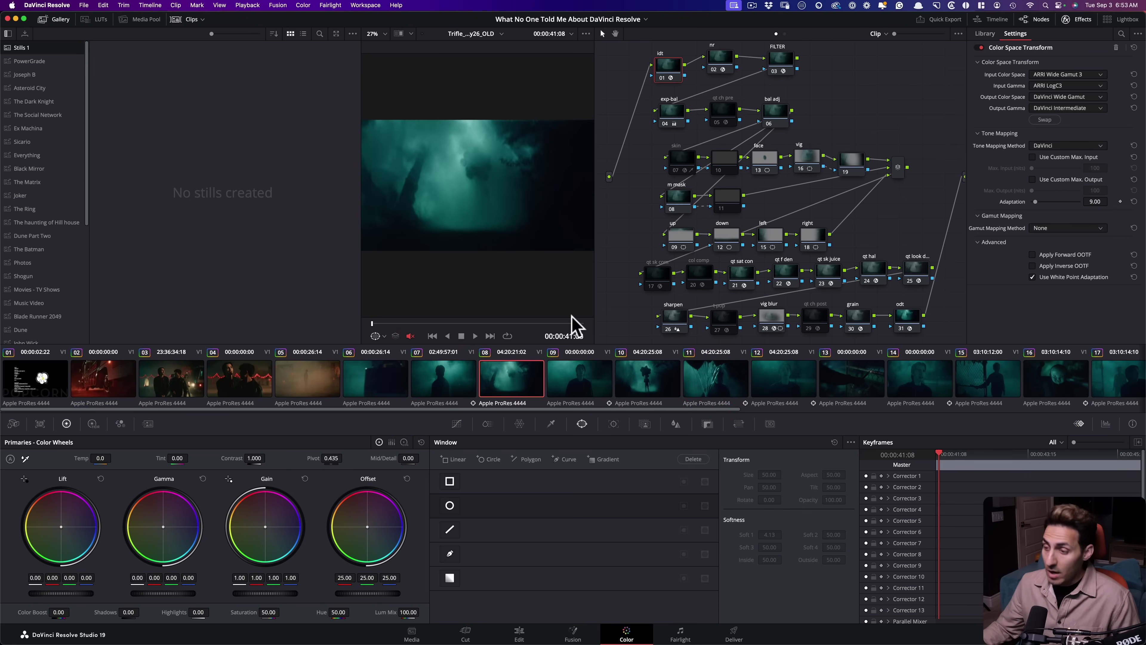
Grab stills of clip 08's and clip 09's grades, then delete both from the gallery
right_click(523, 184)
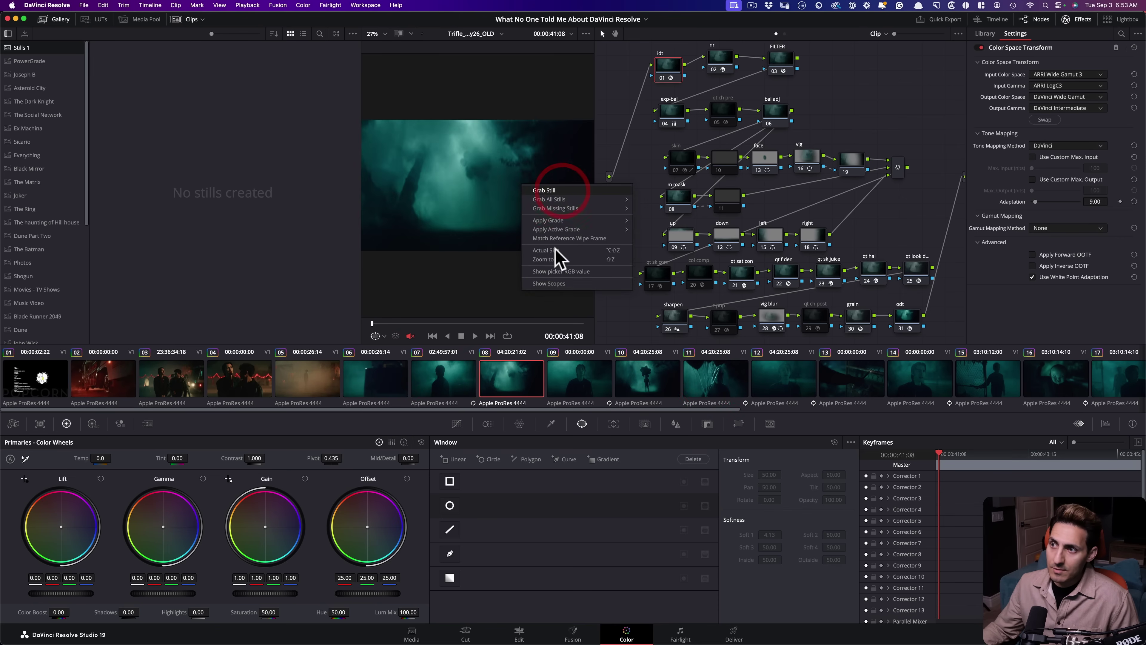
left_click(561, 190)
left_click(576, 385)
right_click(497, 166)
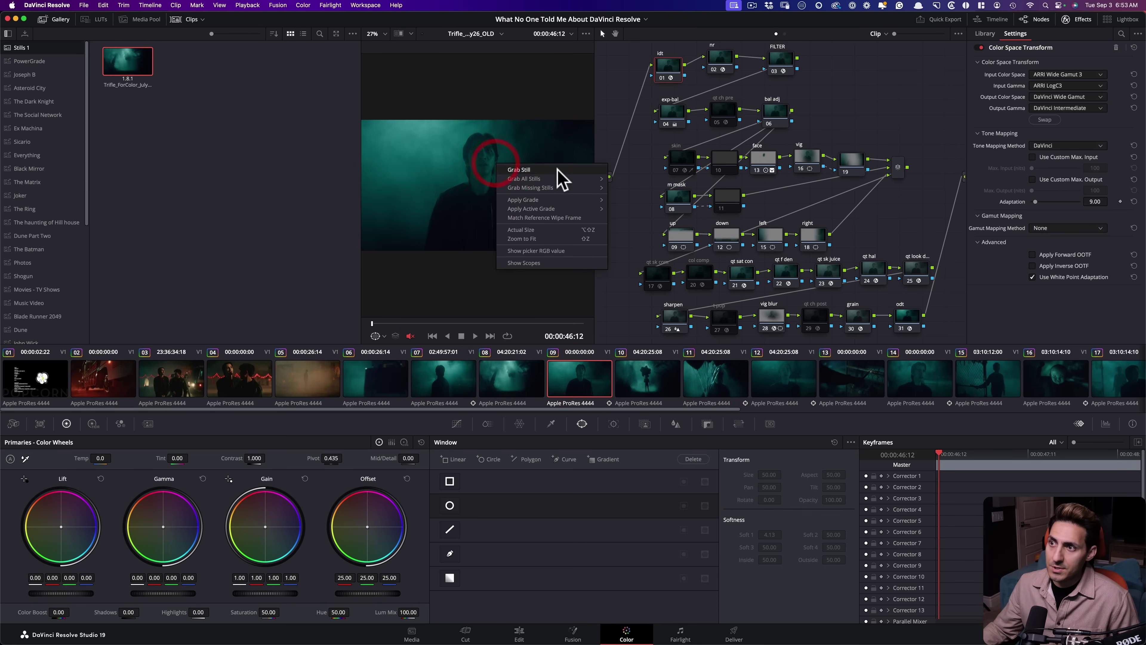
left_click(557, 170)
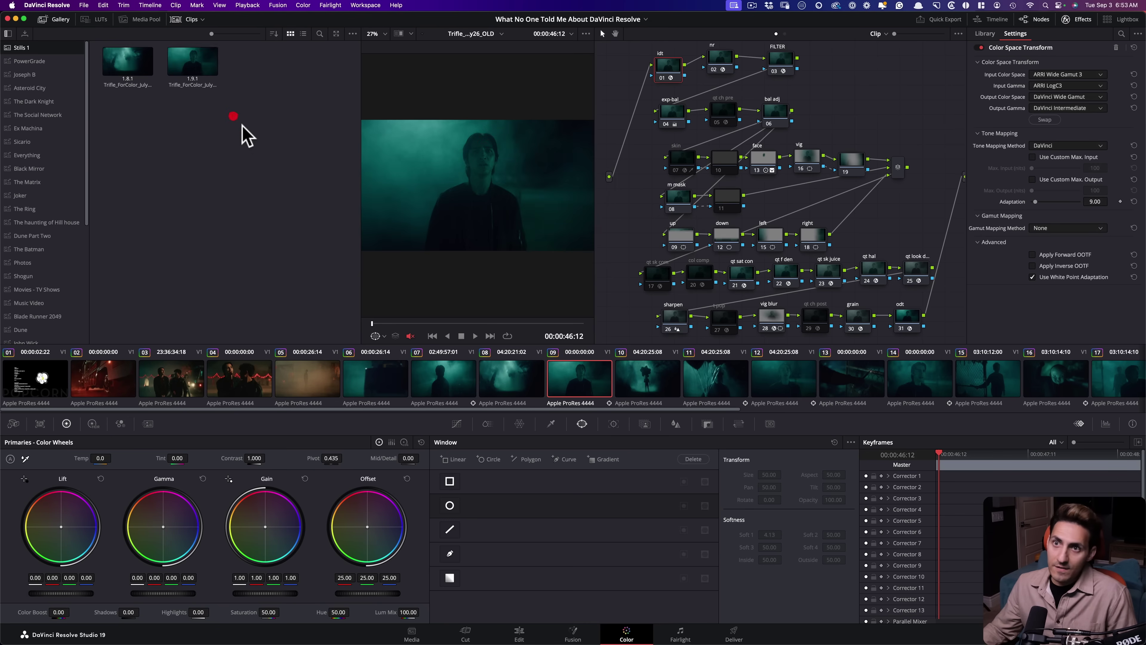
key("Delete")
Grab stills from the middle frame of every clip in the OLD timeline
right_click(553, 170)
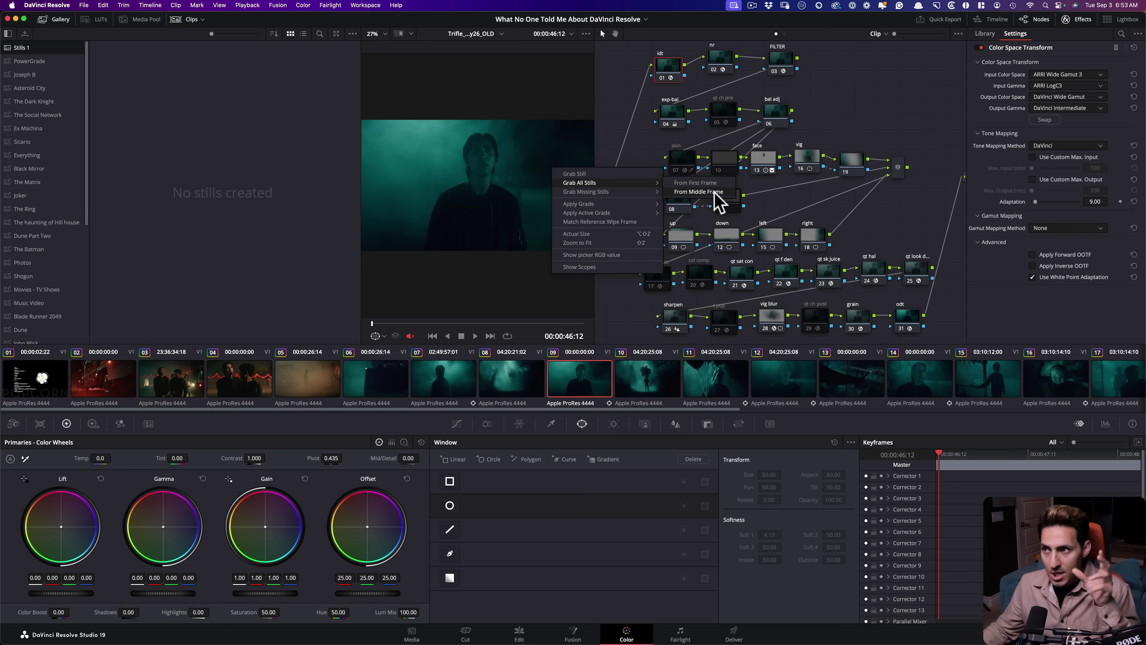
left_click(698, 192)
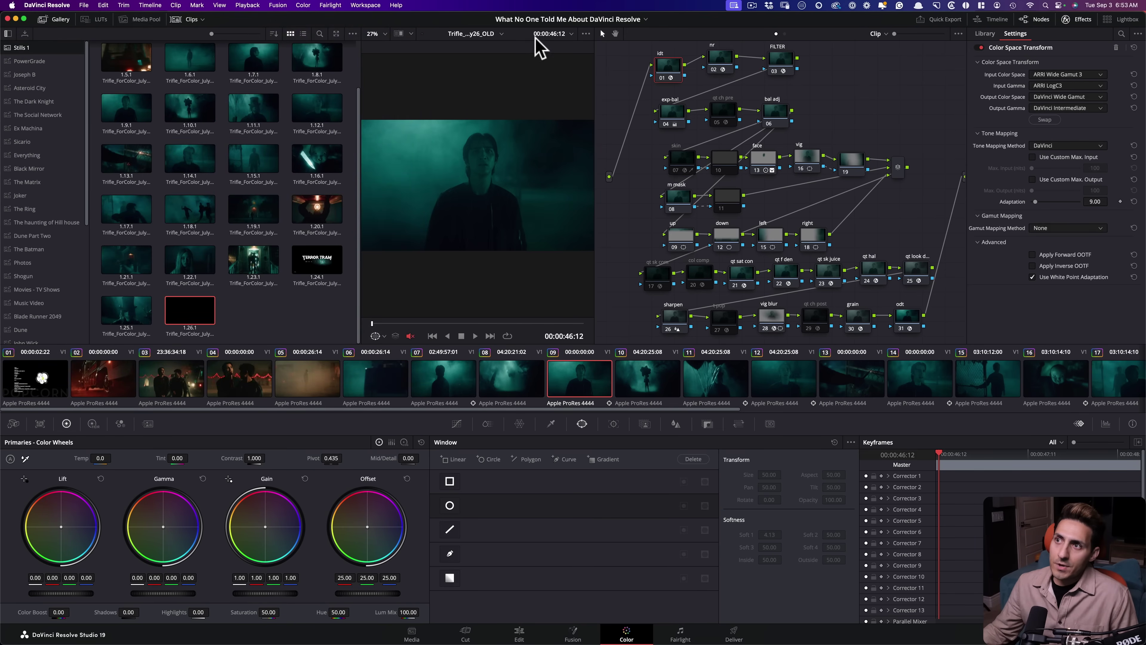
left_click(490, 34)
Make Trifle_ForColor_July26_NEW the current timeline
left_click(517, 53)
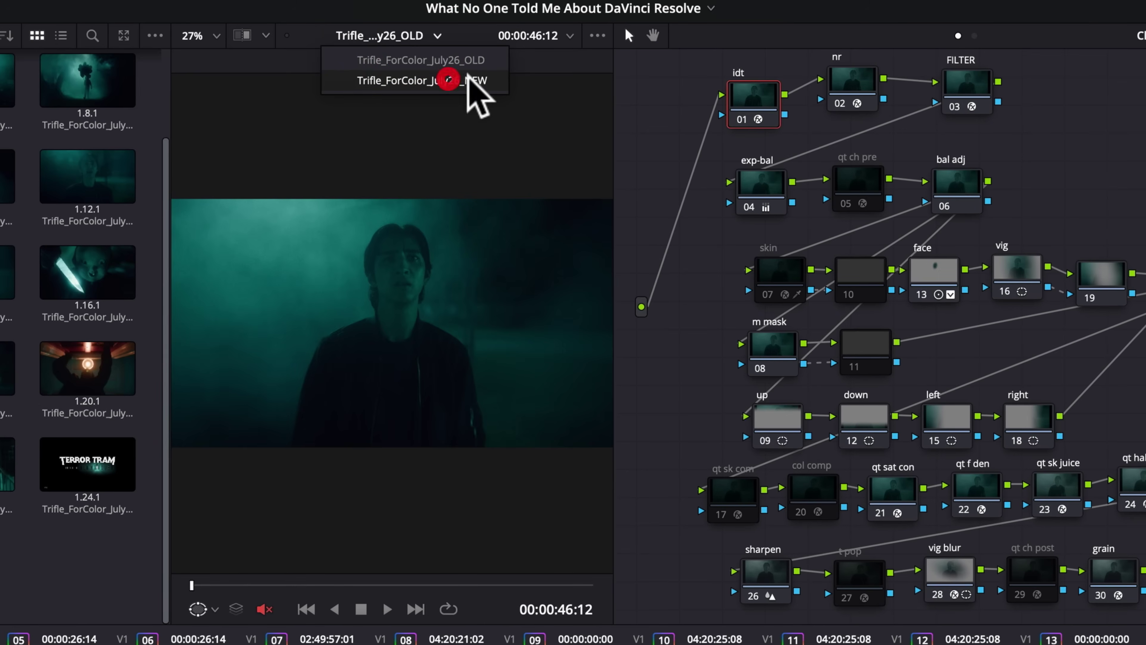
left_click(428, 36)
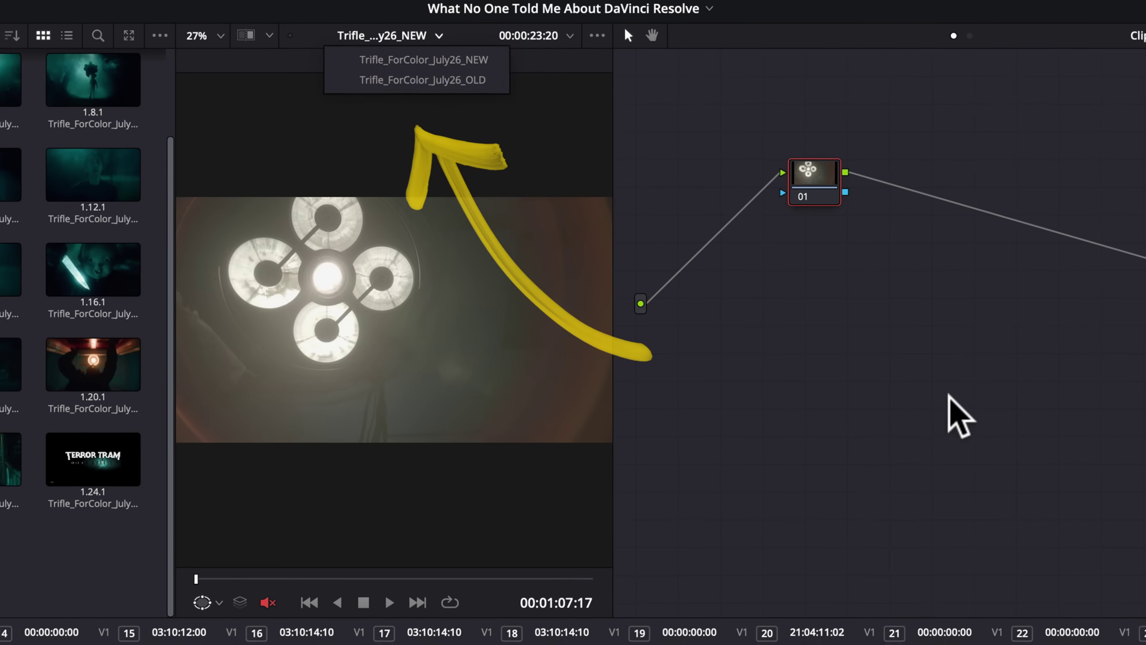
left_click(1024, 468)
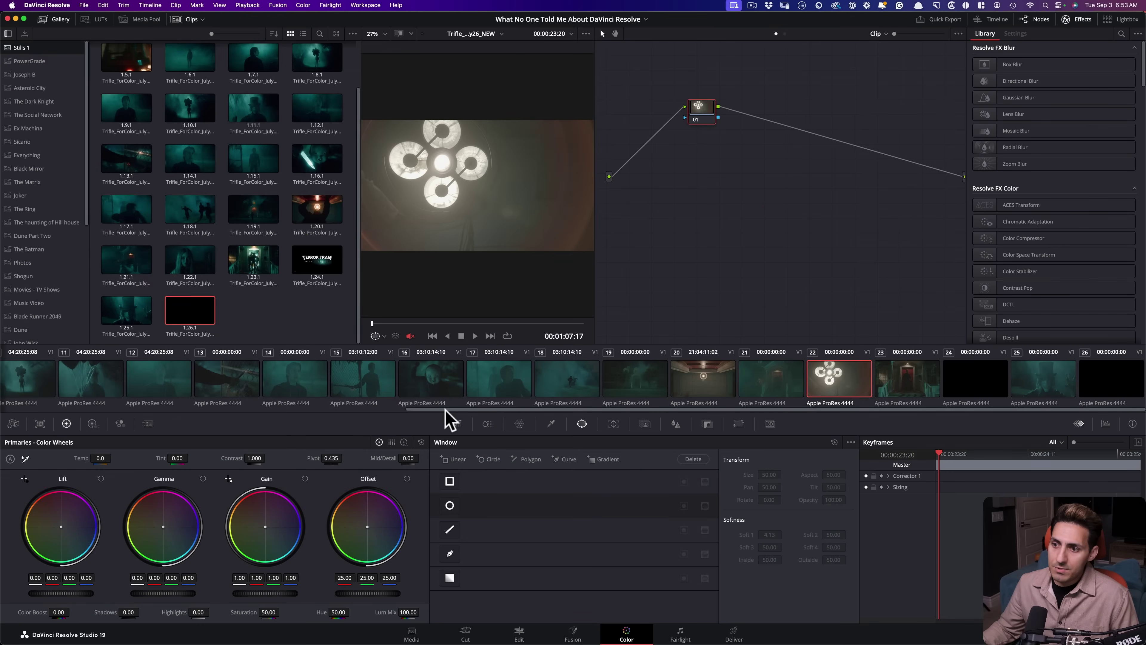
Bring up clip 02, the bus shot, and collapse the album list to widen the stills
left_click_drag(444, 409, 38, 409)
left_click(114, 391)
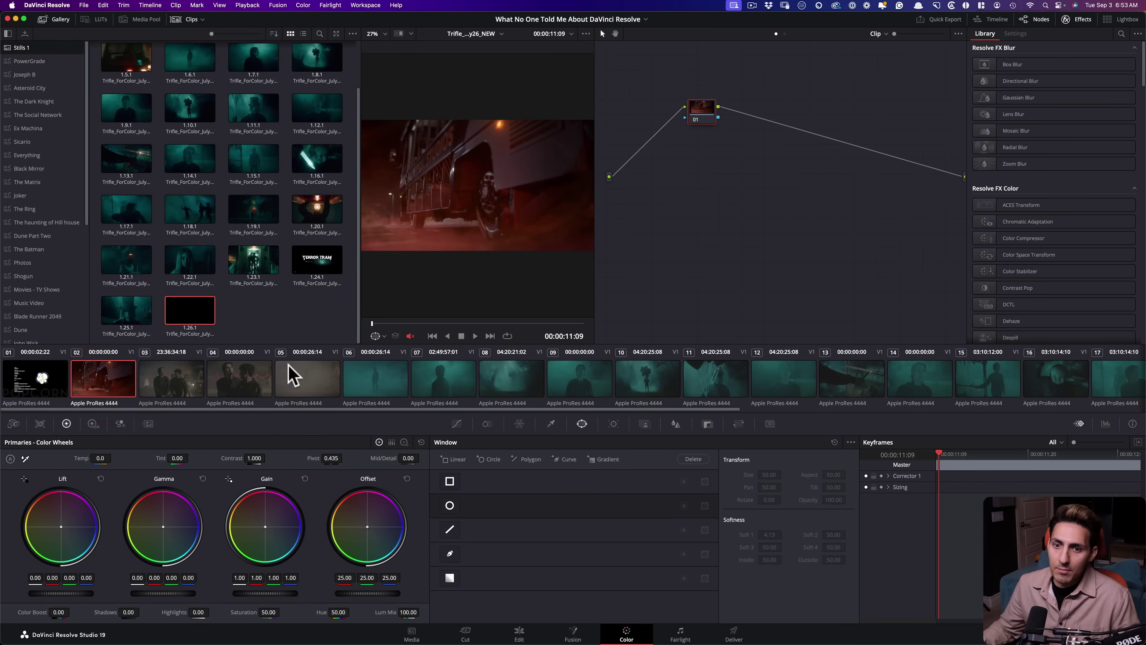
left_click_drag(216, 389, 145, 381)
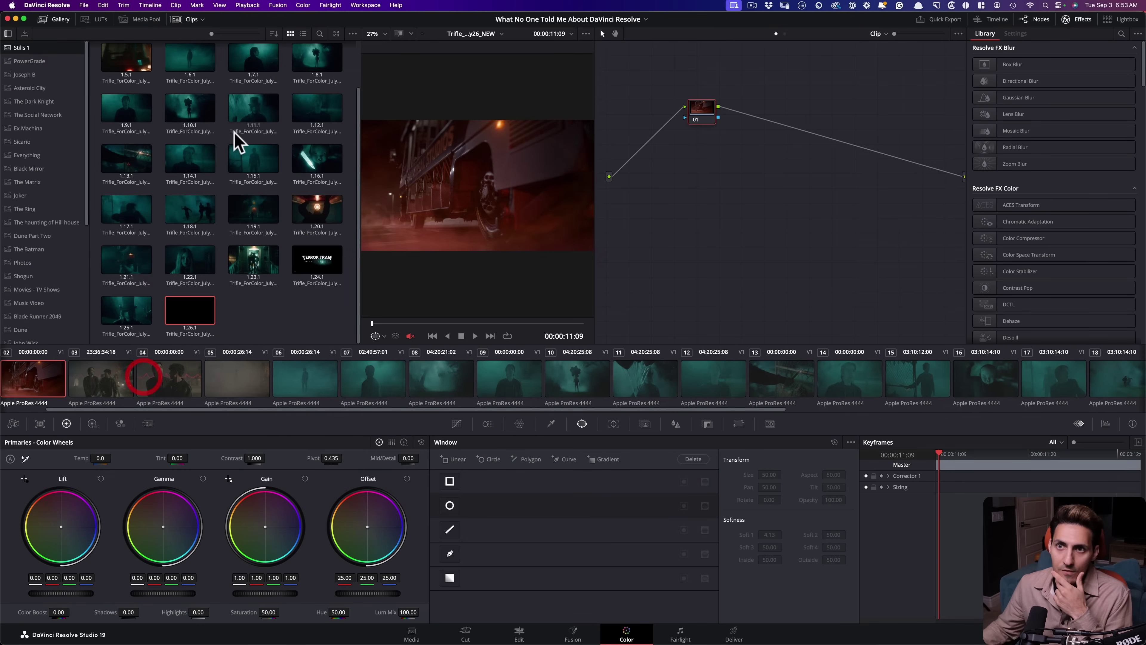
left_click_drag(361, 143, 353, 57)
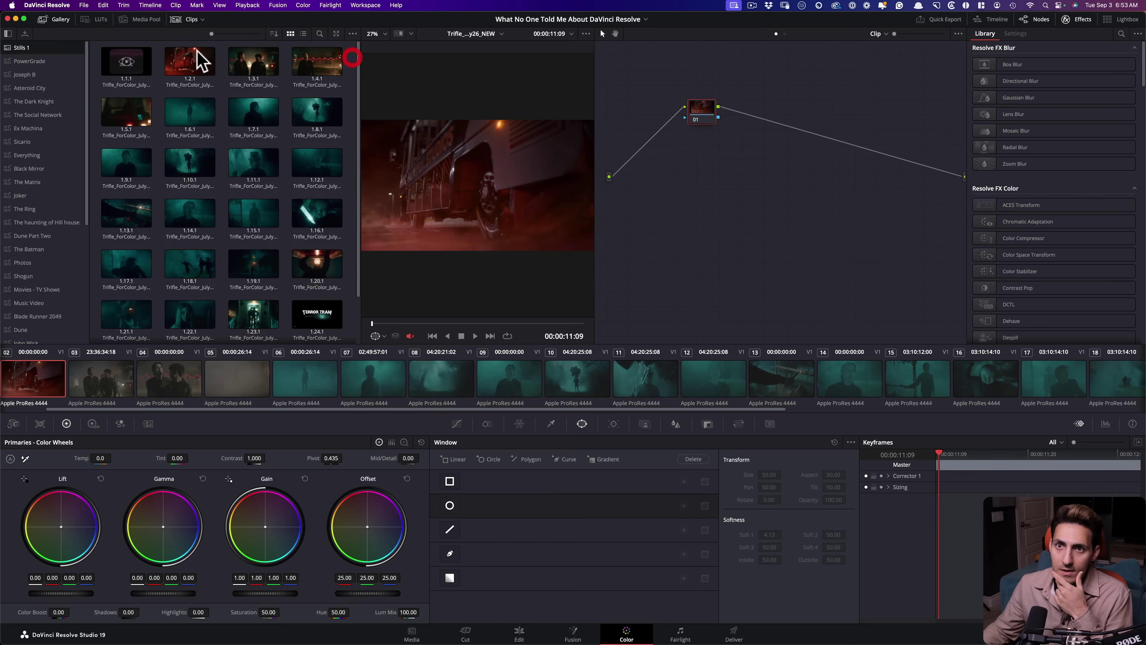
left_click(7, 35)
Apply still 1.2.1's grade to the bus shot and still 1.3.1's grade to the next clip
middle_click(129, 61)
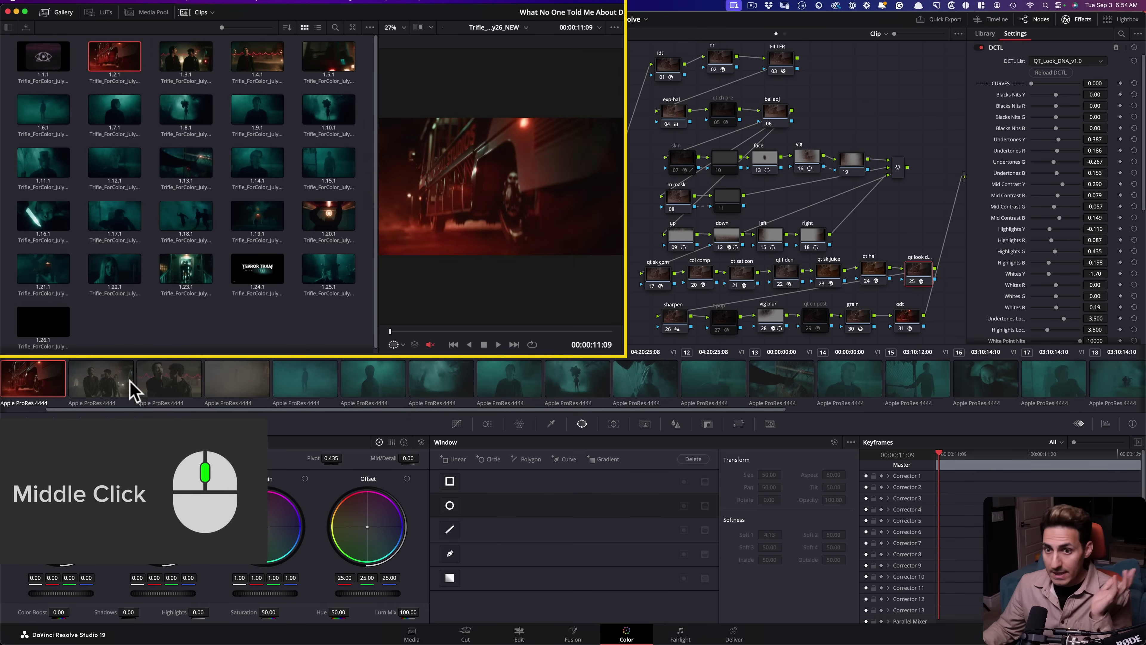
left_click(97, 389)
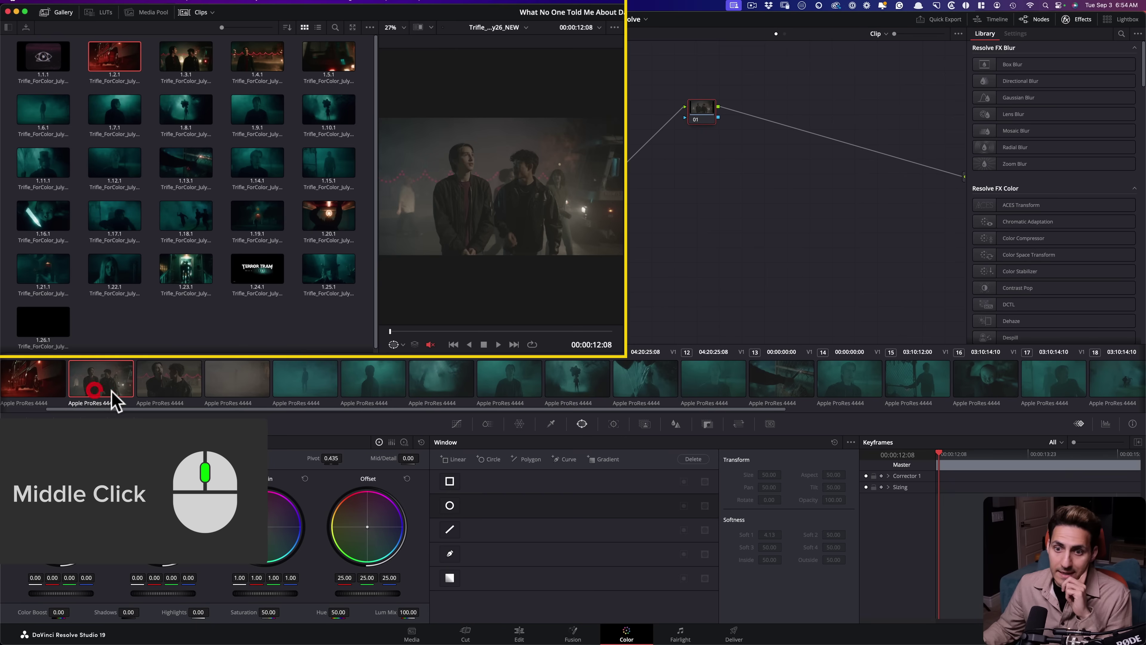
middle_click(184, 68)
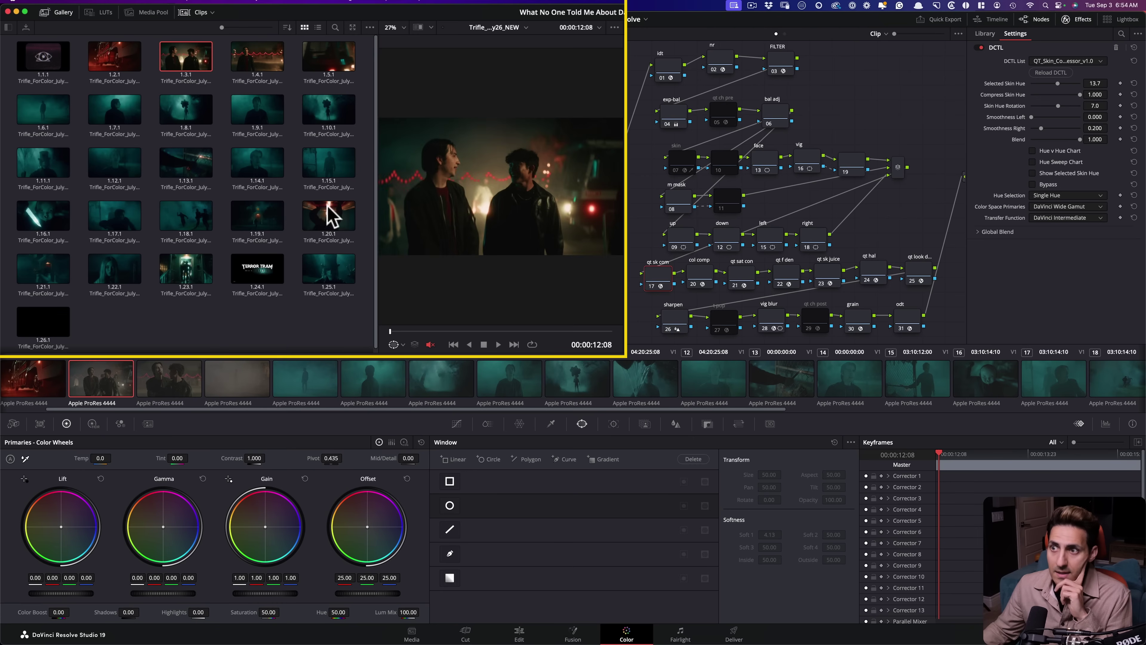
left_click(174, 384)
Set the viewer's Hover Scrub Preview option to Thumbnail
left_click(369, 27)
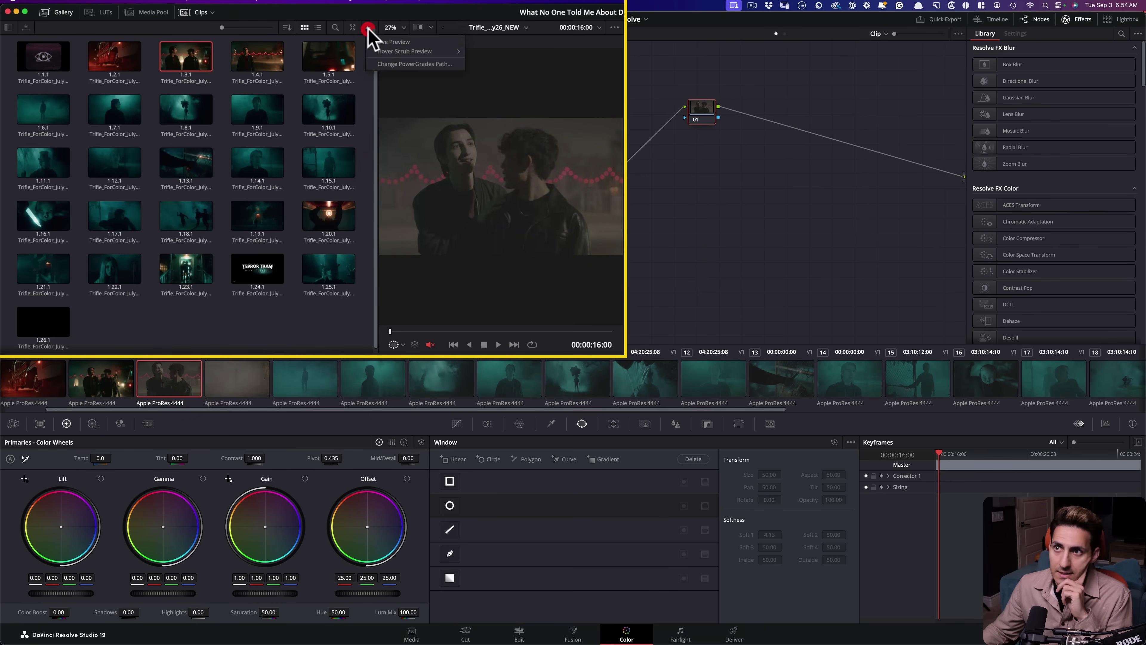
mouse_move(433, 51)
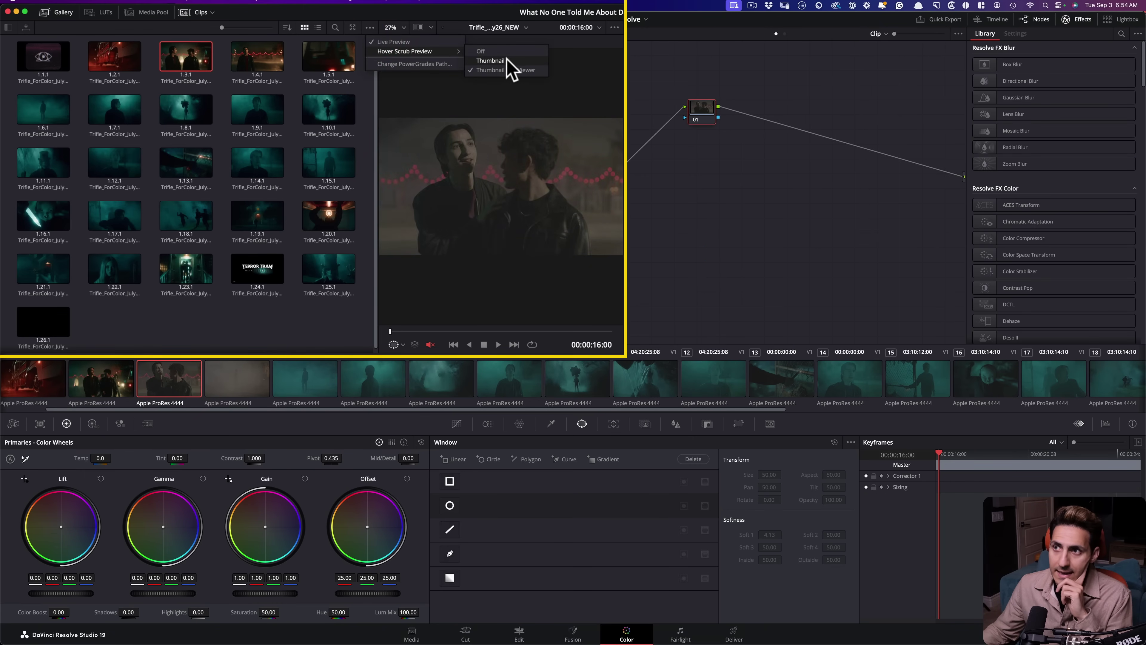
left_click(211, 77)
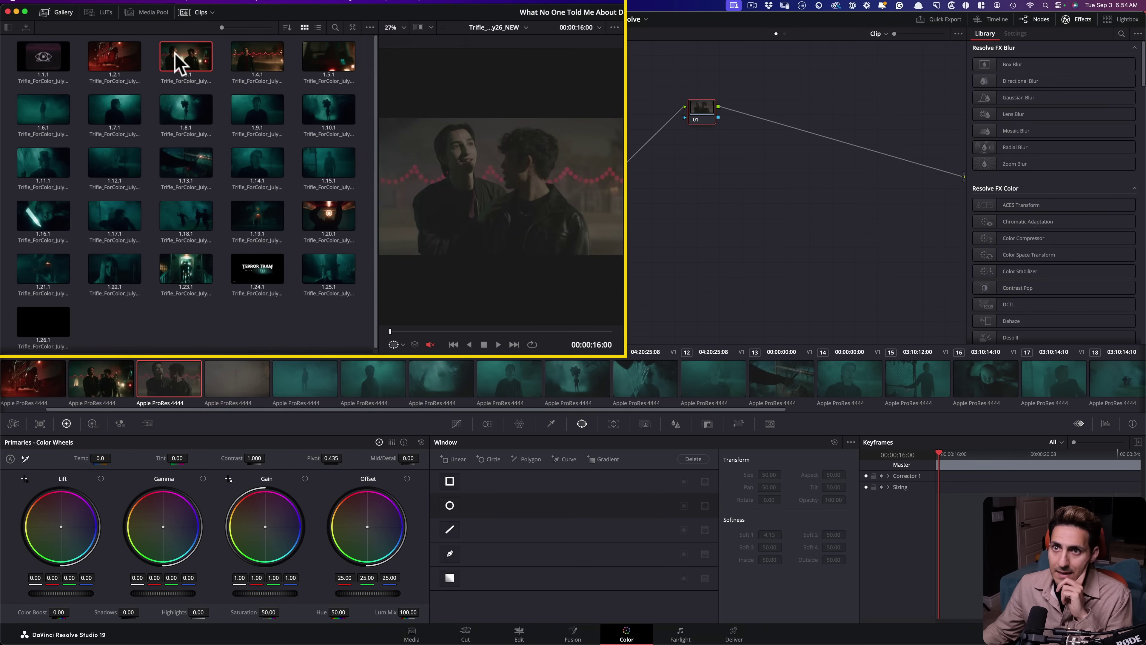
left_click(370, 27)
mouse_move(429, 51)
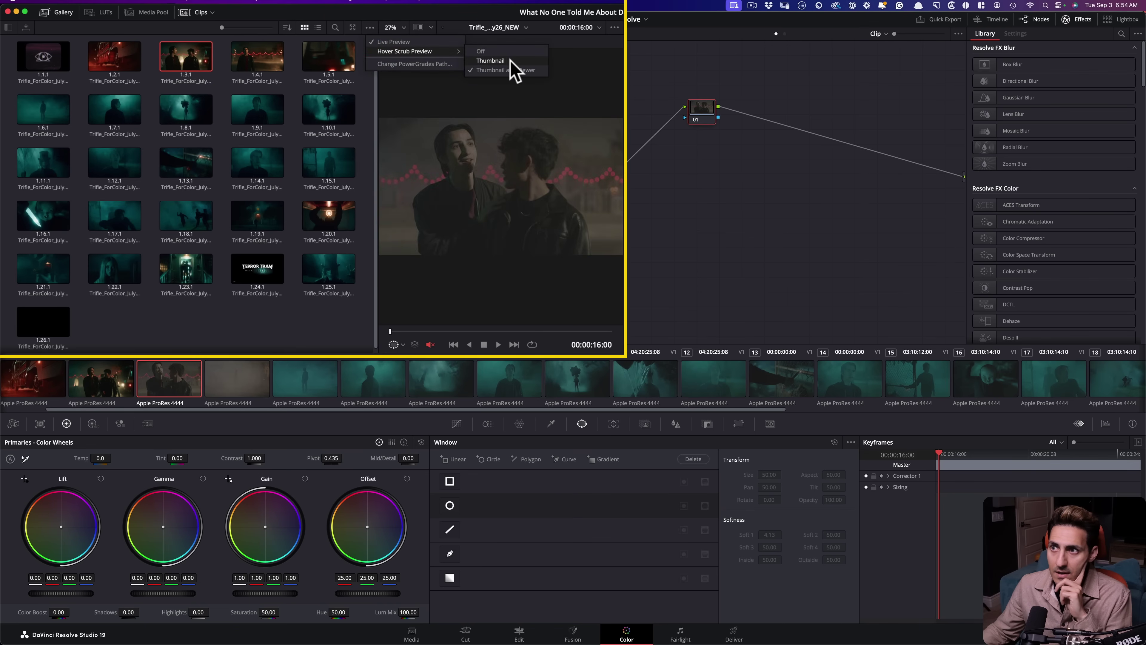
left_click(516, 61)
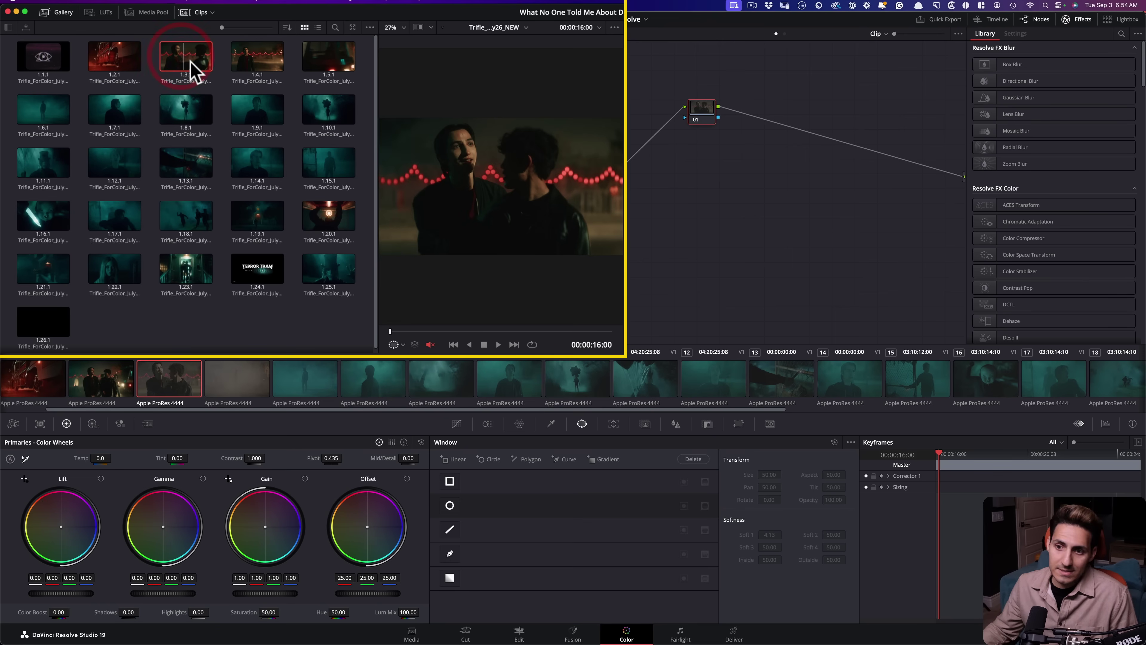
Apply still 1.3.1's grade to the current clip and still 1.4.1's grade to the foggy shot
double_click(194, 70)
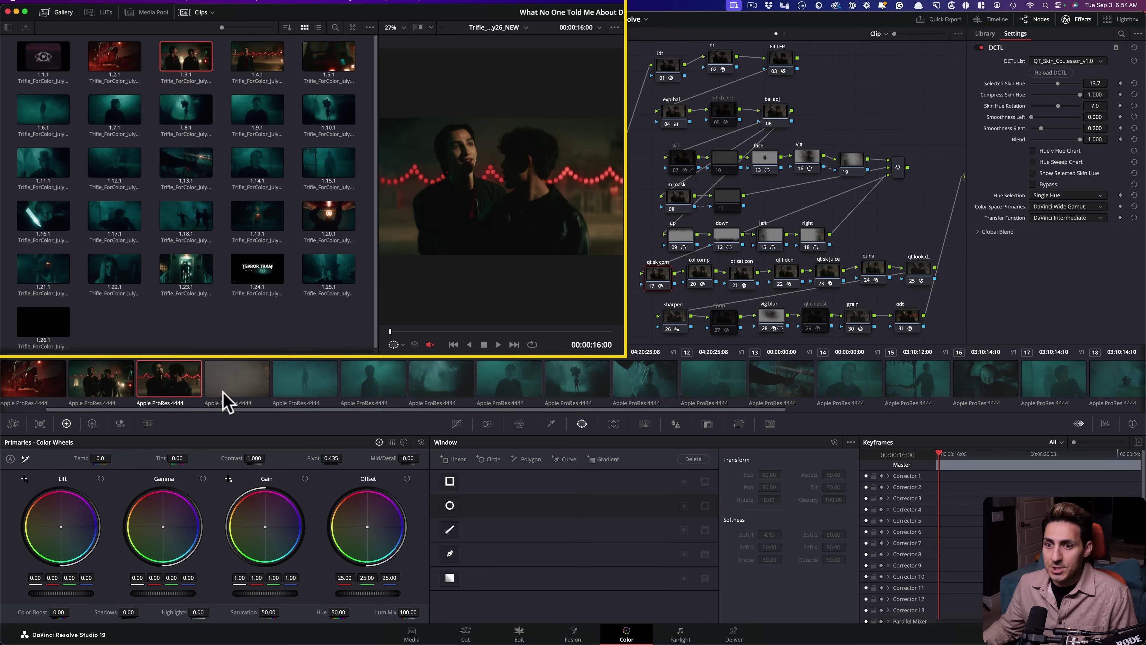
left_click(249, 393)
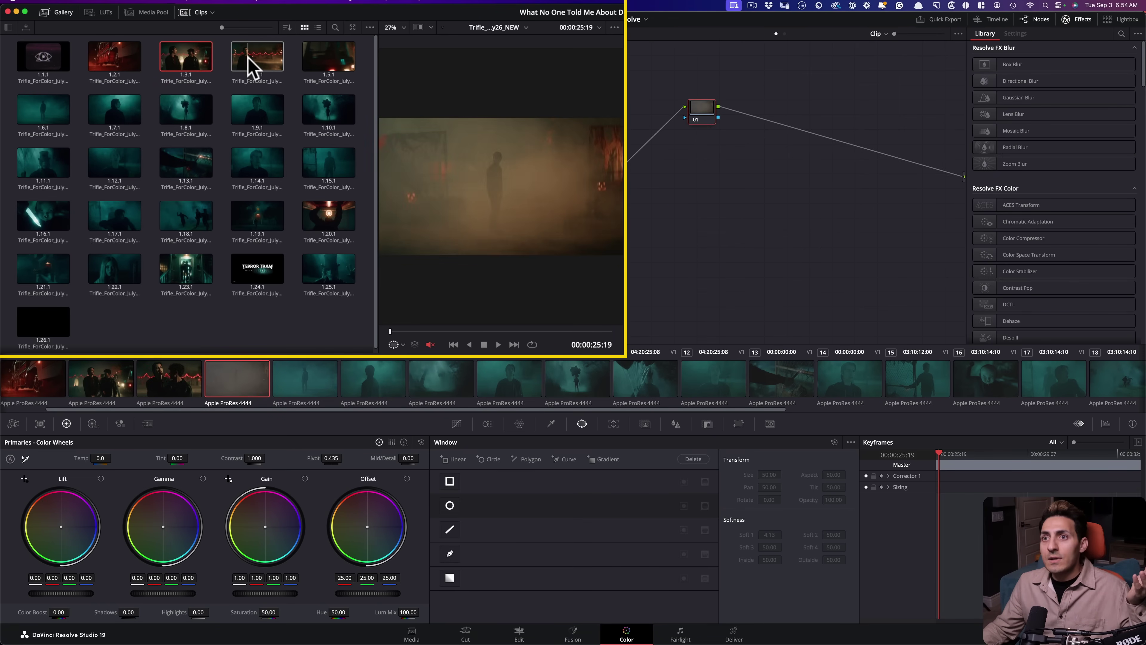
left_click(253, 65)
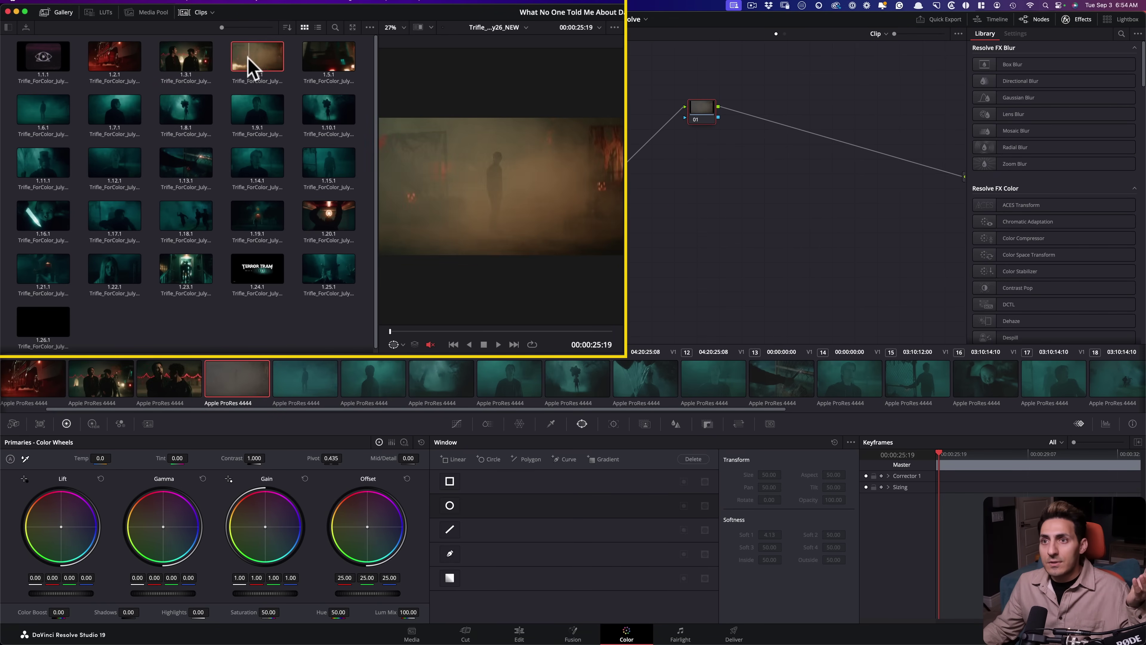
left_click(306, 387)
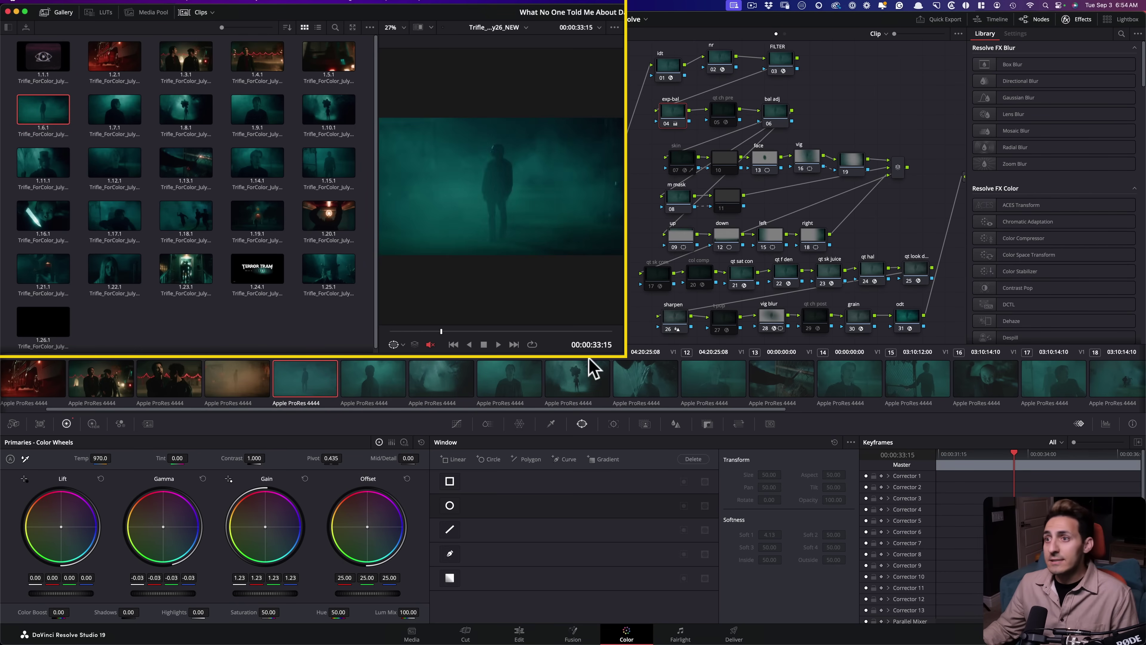
left_click(349, 391)
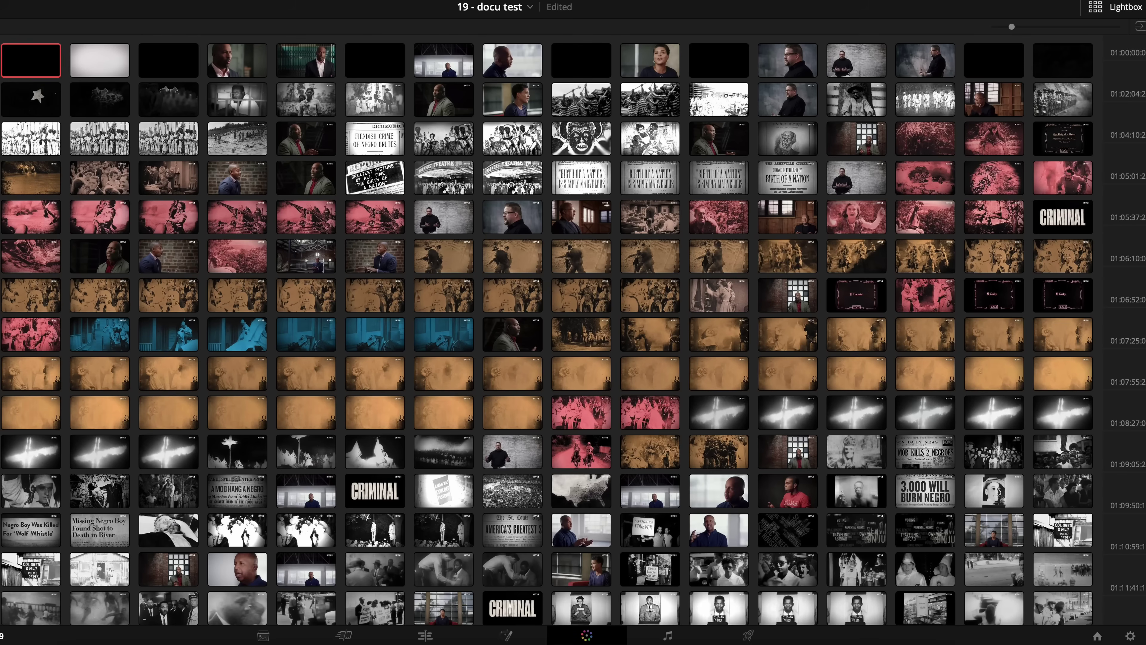
scroll(573, 330, "down", 5)
scroll(573, 329, "down", 15)
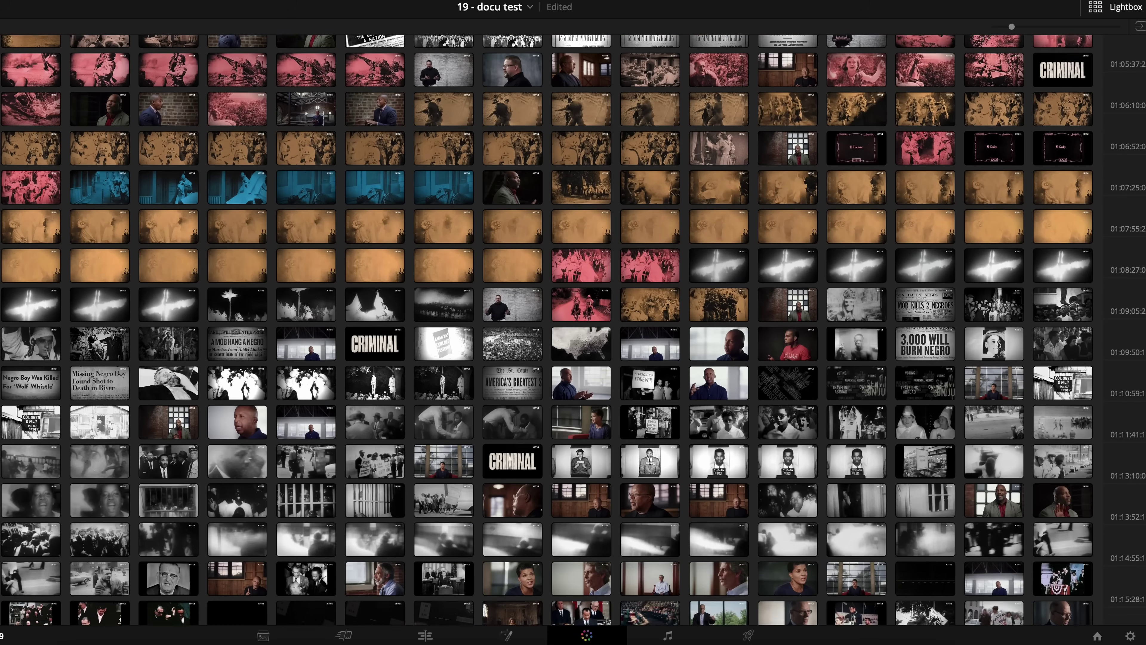
scroll(573, 330, "down", 20)
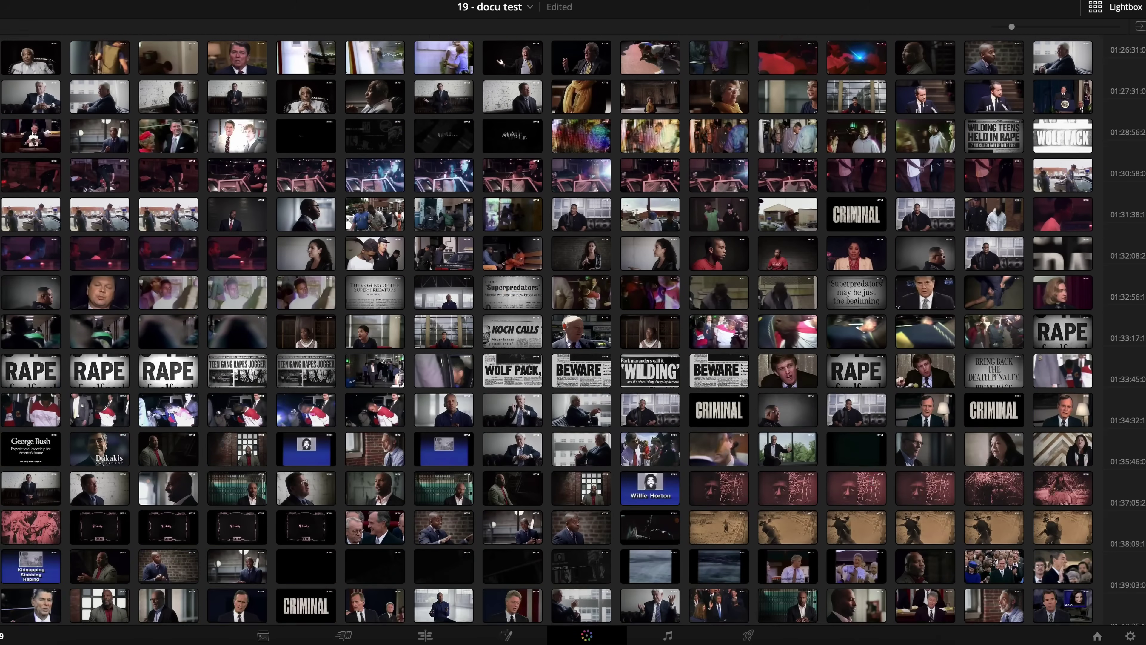
scroll(573, 329, "down", 10)
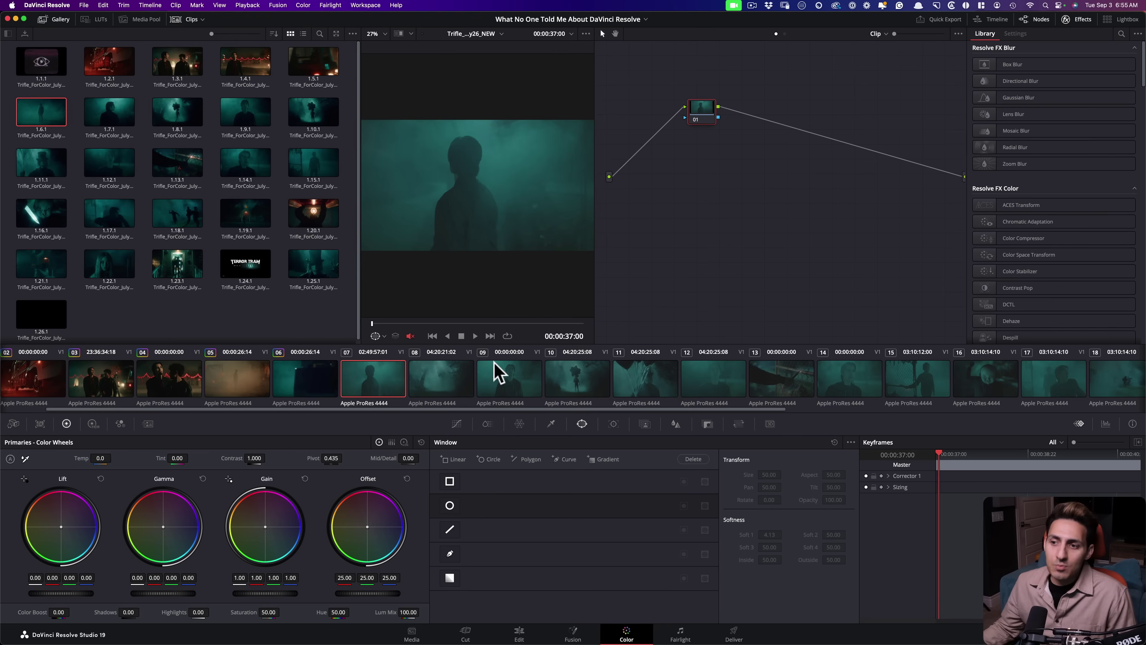
Compare clips 08 and 09 against the OLD timeline's face-tracked window at 00:00:48:02
left_click(465, 374)
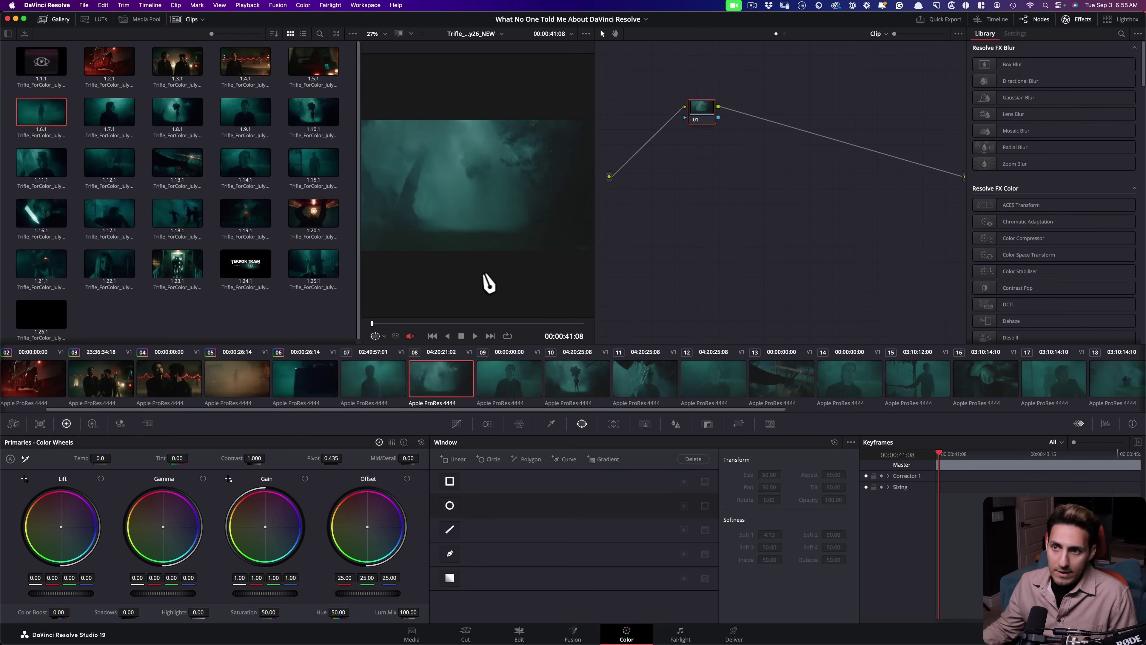
left_click(515, 384)
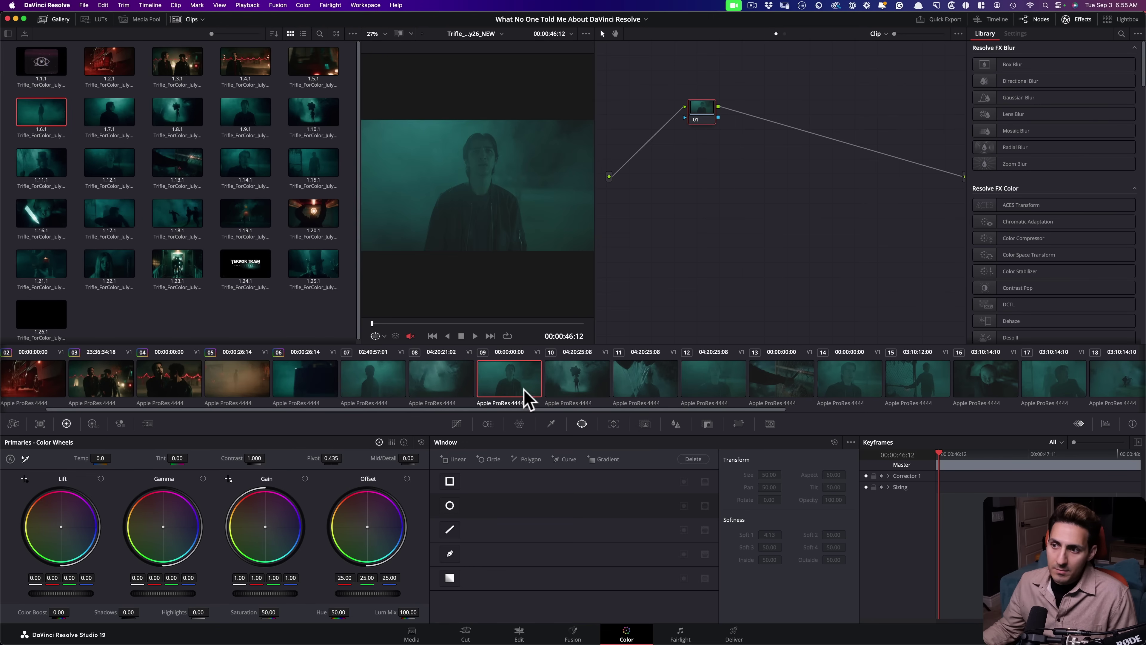
left_click(502, 33)
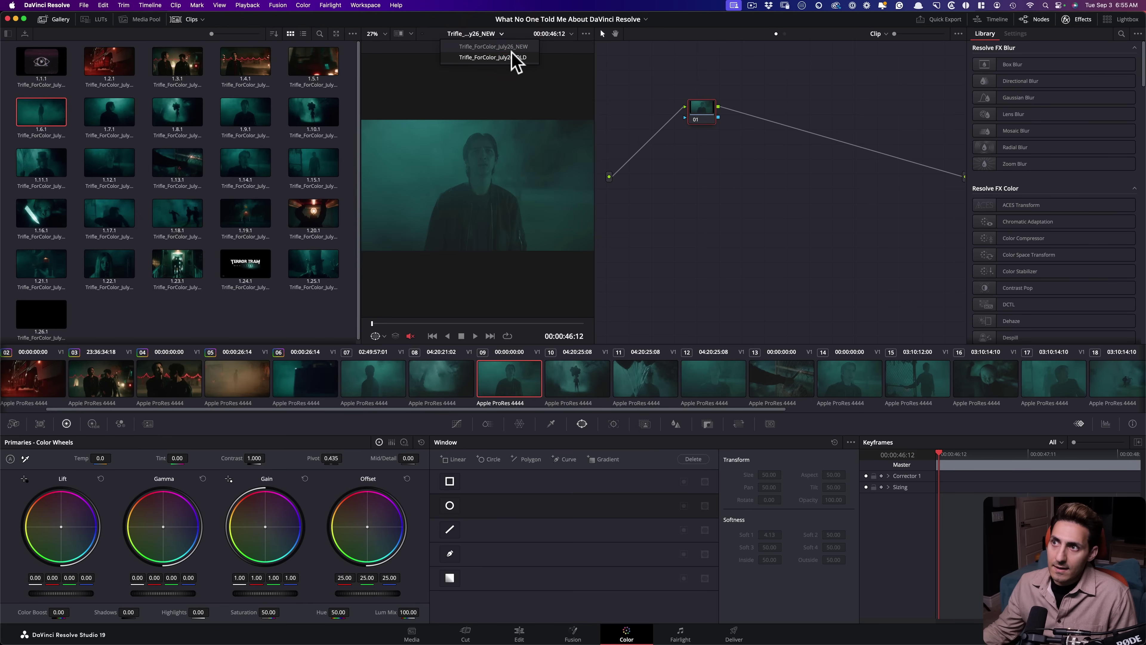
left_click(507, 53)
left_click(763, 158)
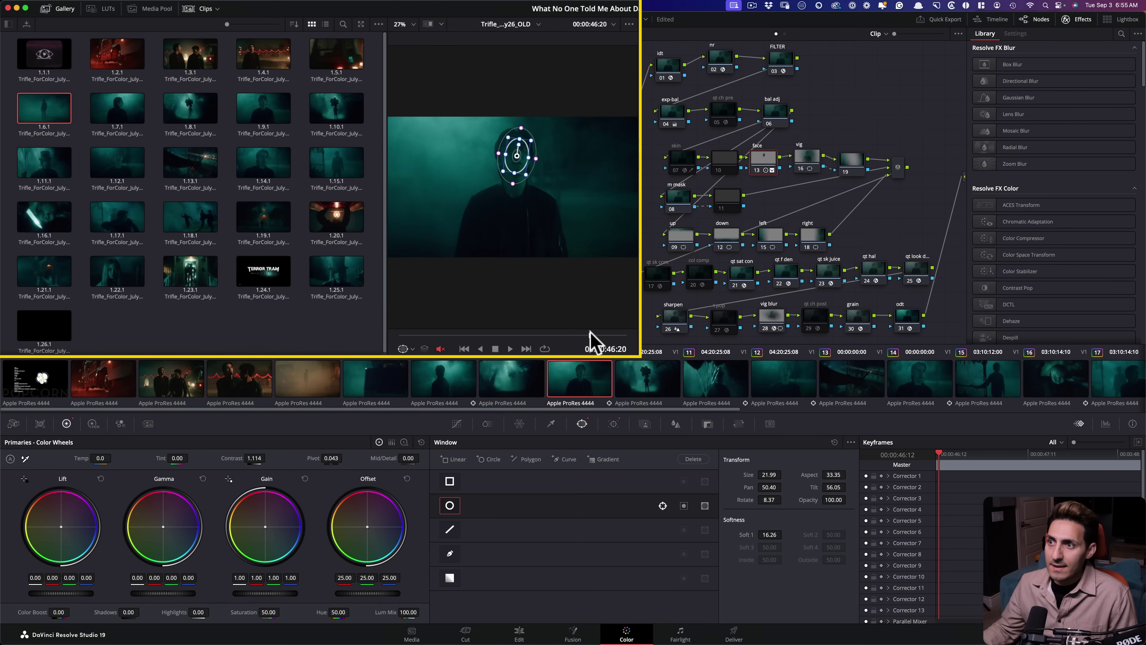
left_click(573, 334)
Switch clip 09 to its NEW version, apply still 1.9.1's grade, and play it to check
left_click(518, 25)
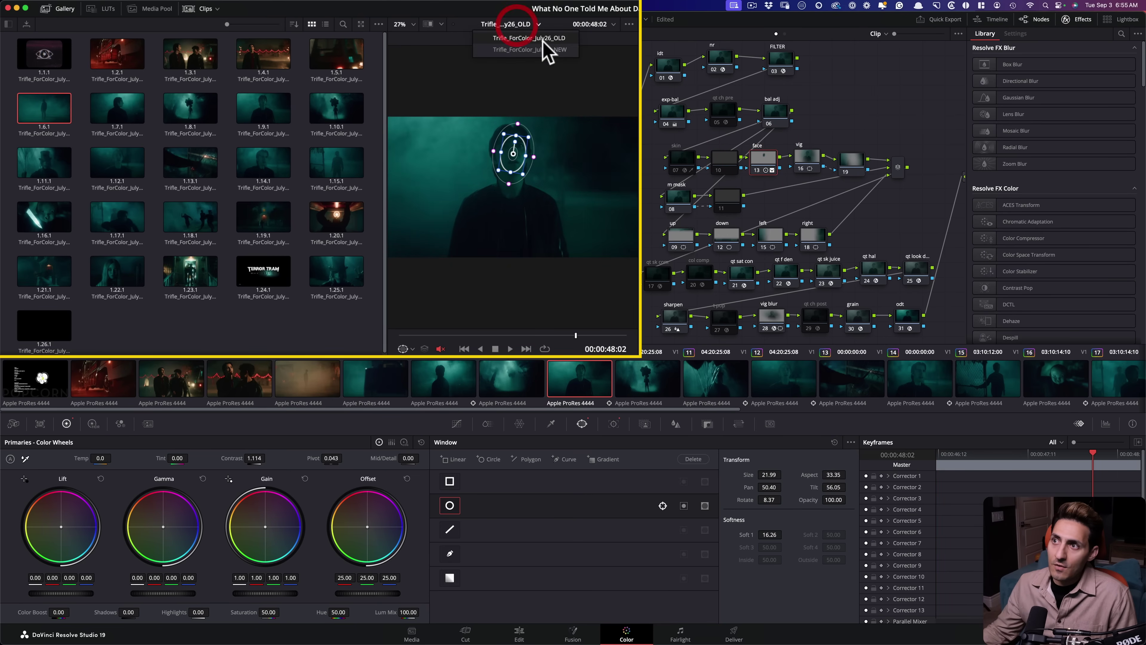
left_click(549, 49)
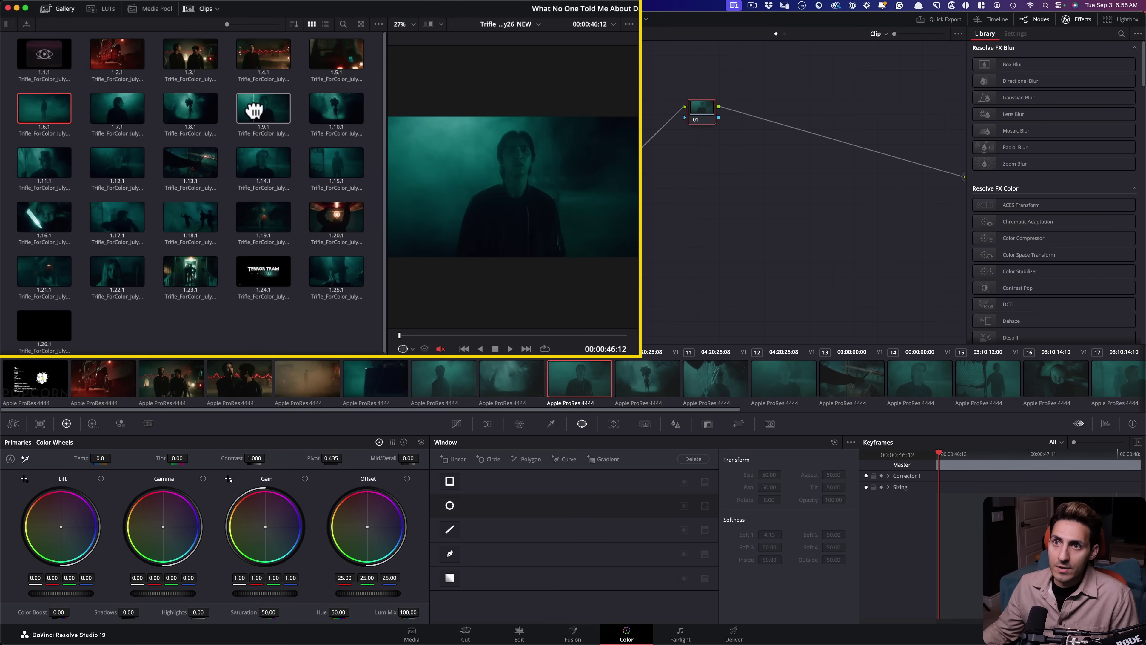
double_click(254, 109)
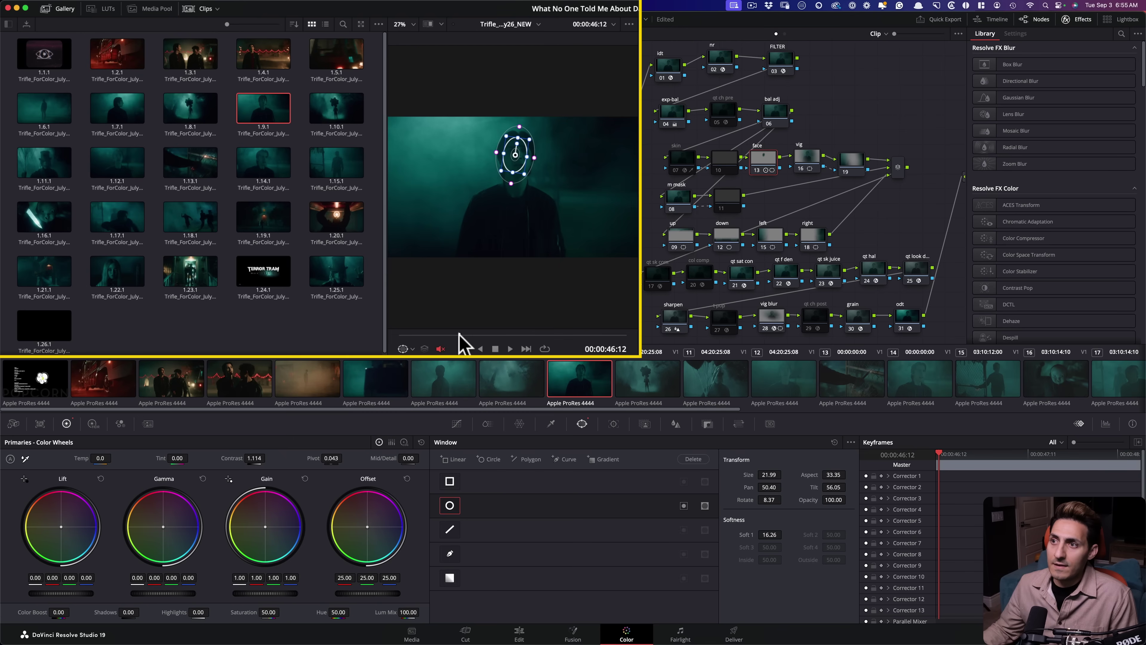
left_click(509, 349)
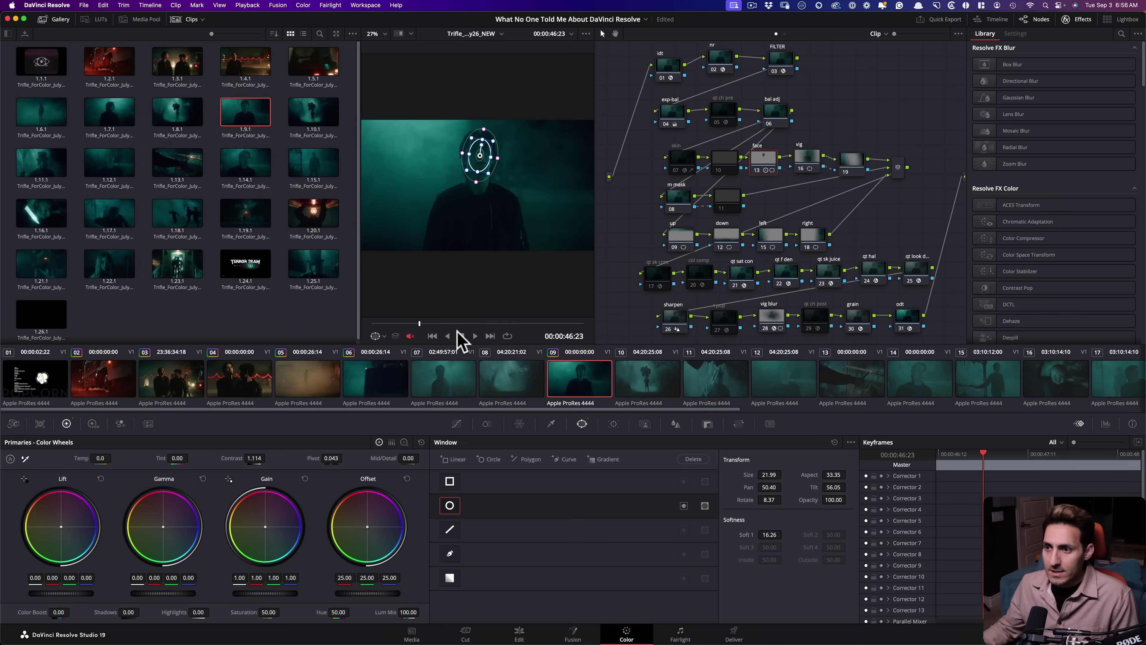
left_click(530, 324)
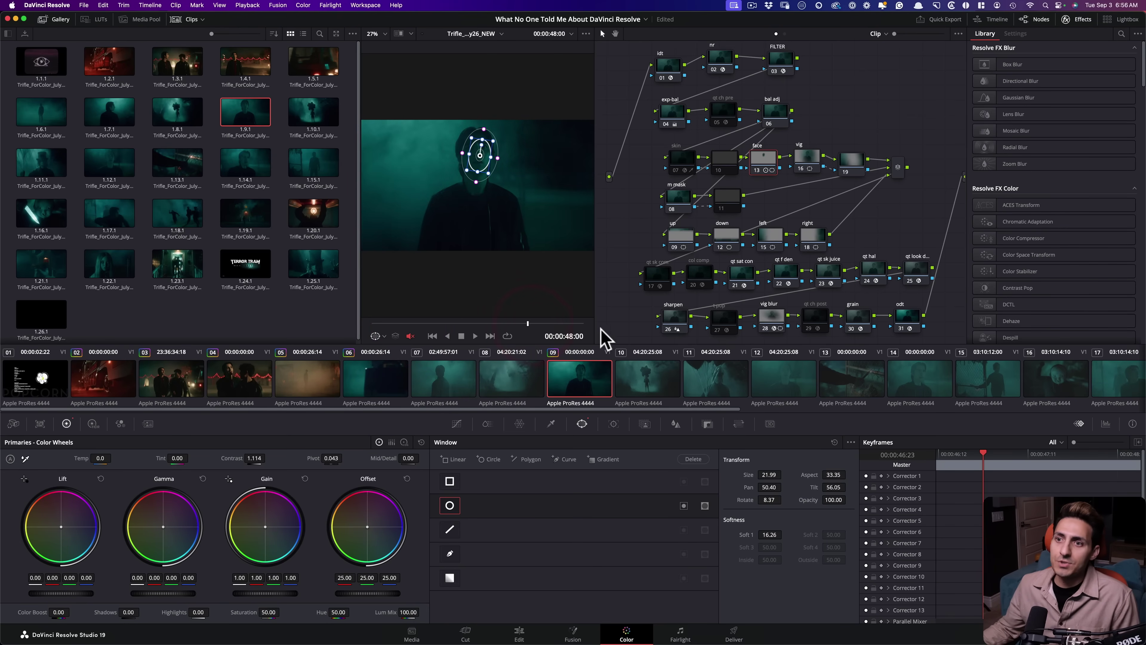
left_click(261, 316)
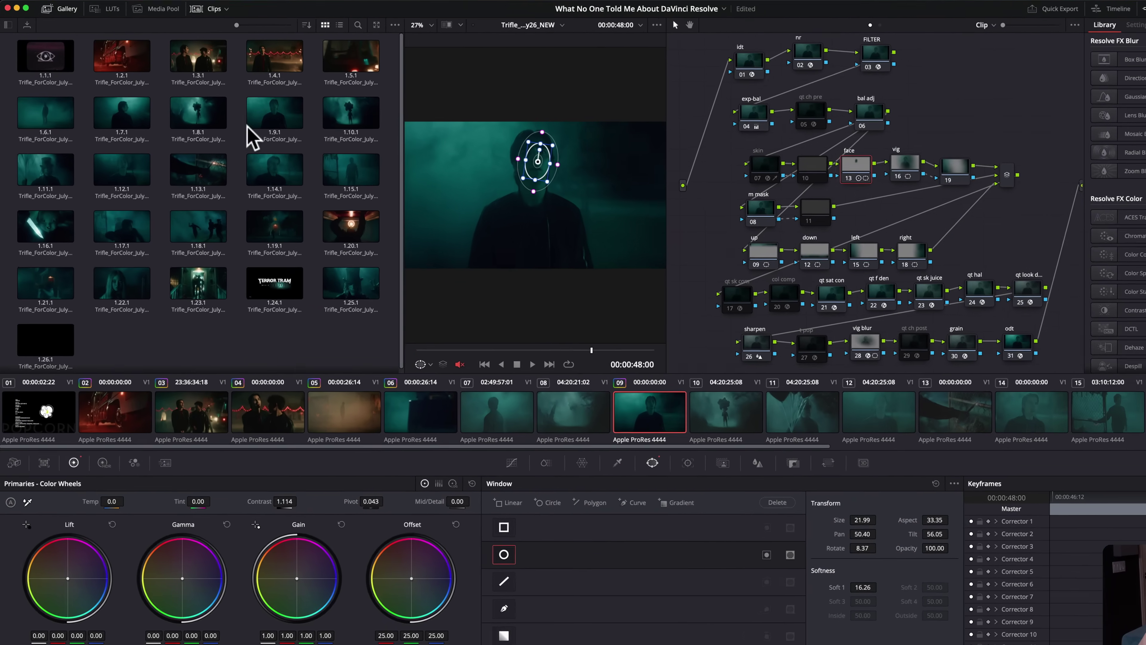
right_click(245, 114)
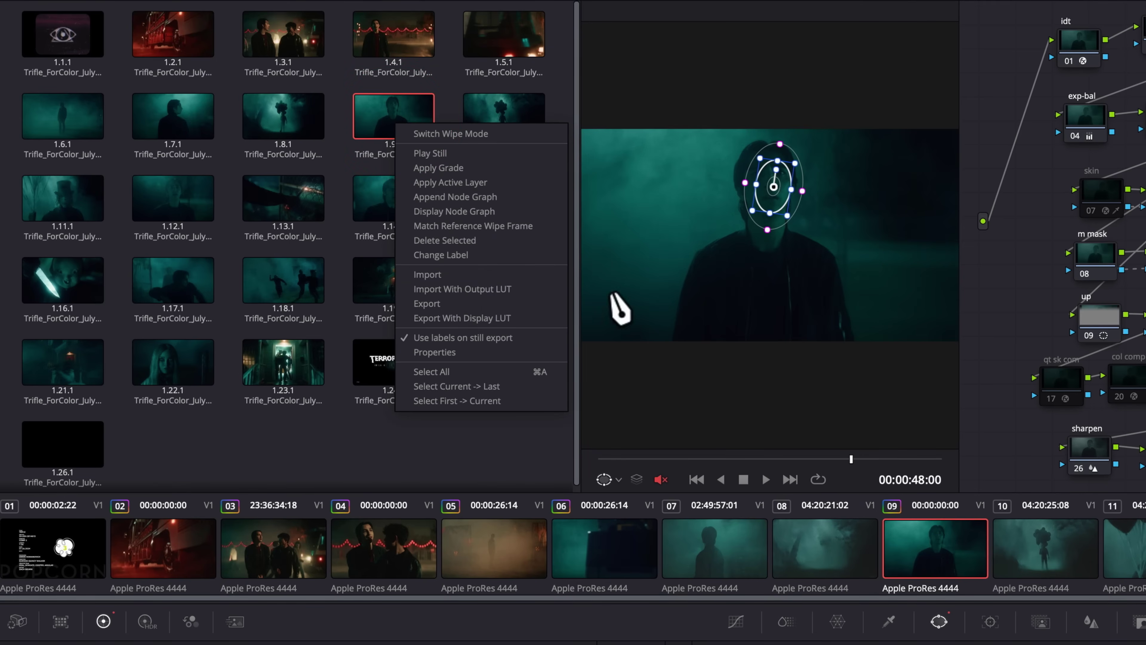
Set Apply Grades Using to Keyframes Aligning Source Timecode and reapply still 1.9.1 to clip 09
left_click(409, 460)
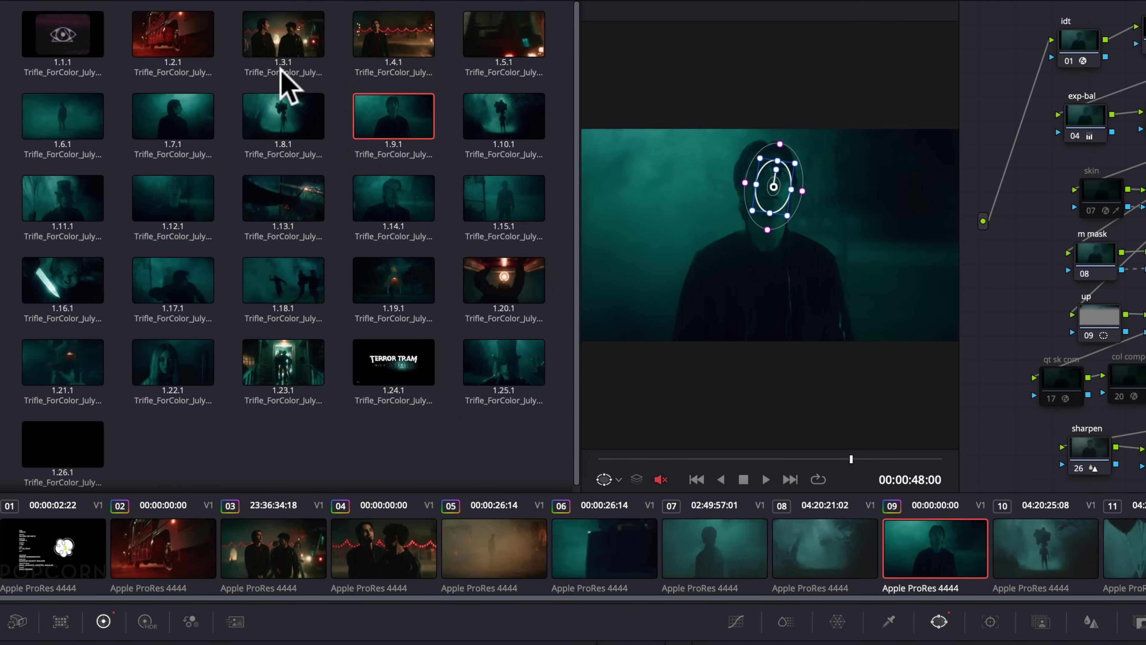
left_click(383, 456)
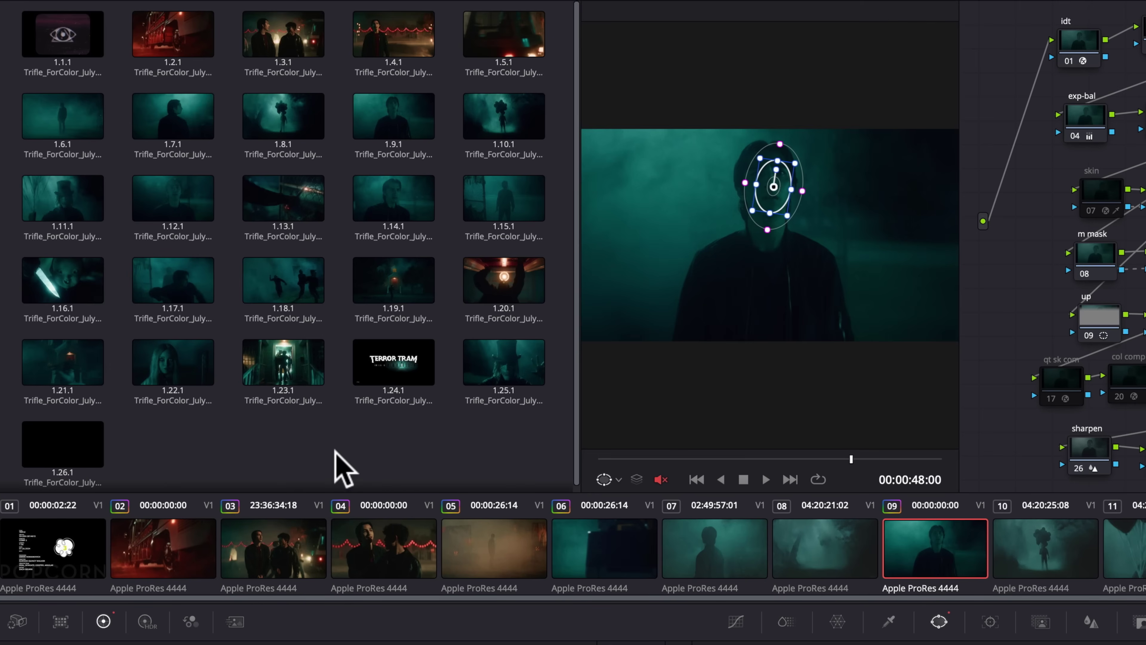
right_click(349, 434)
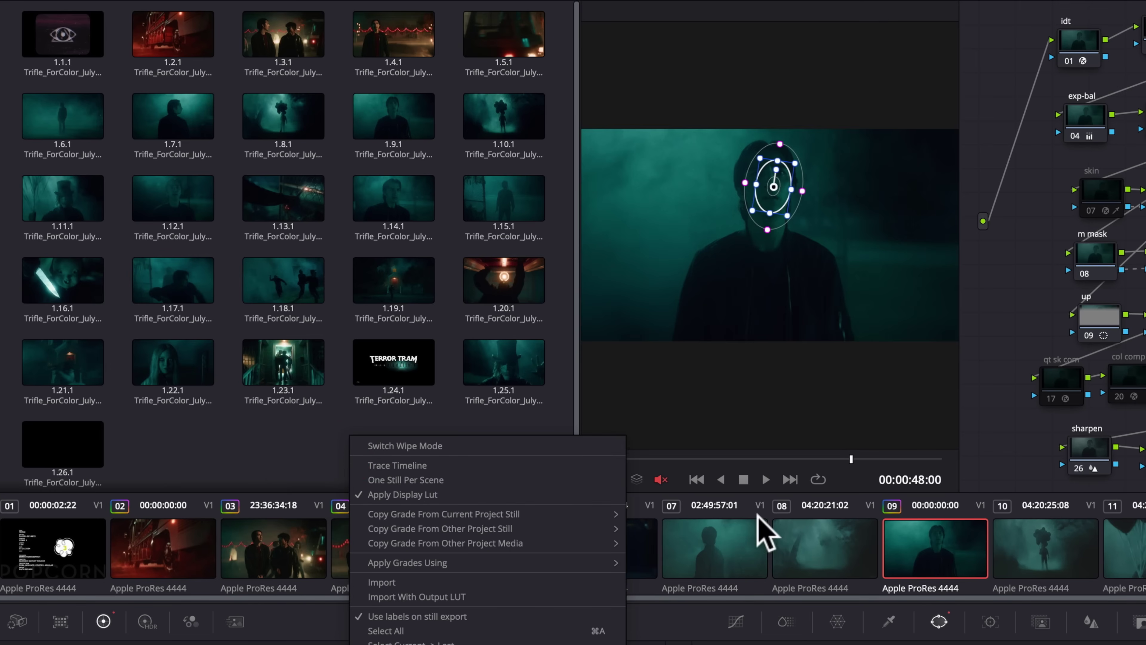
mouse_move(429, 562)
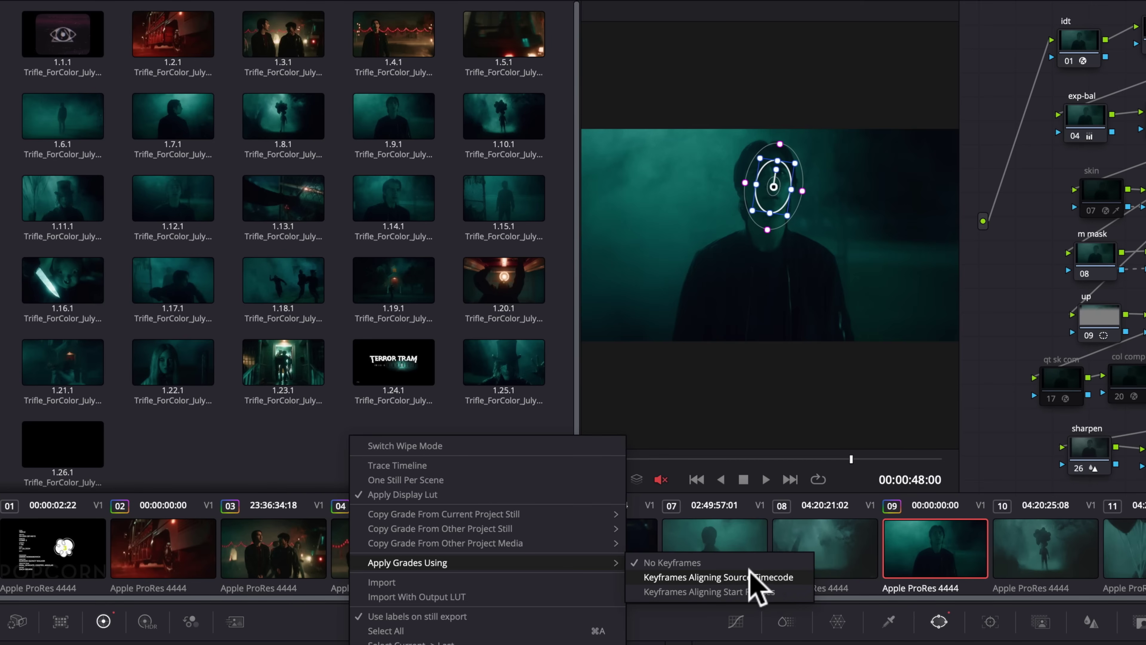
left_click(763, 578)
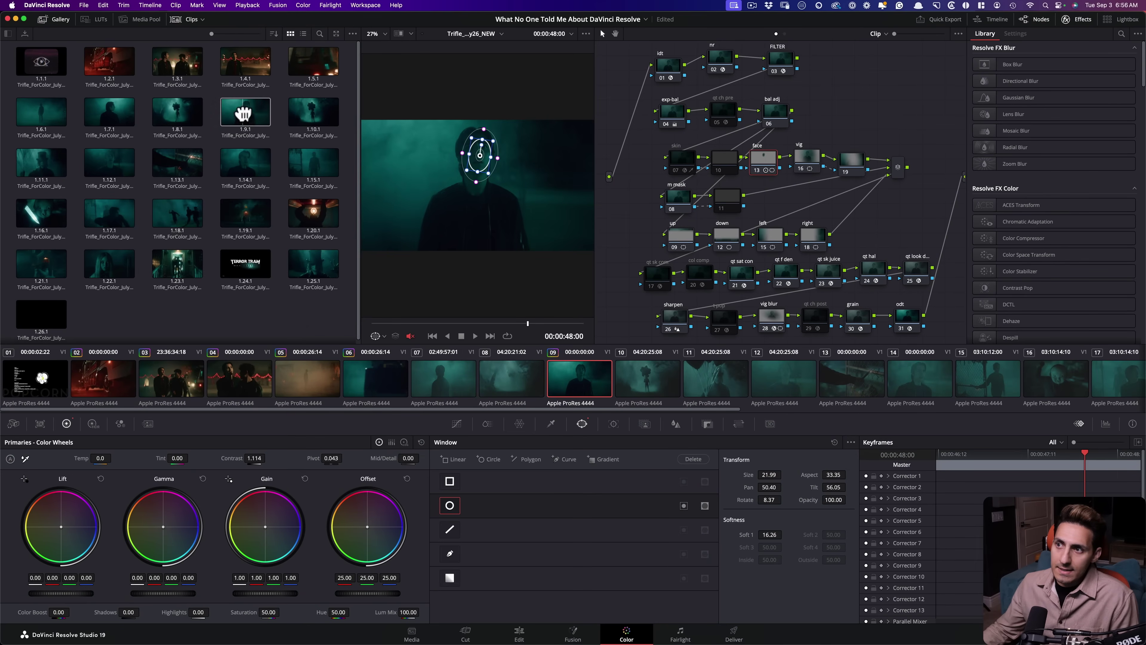
middle_click(244, 113)
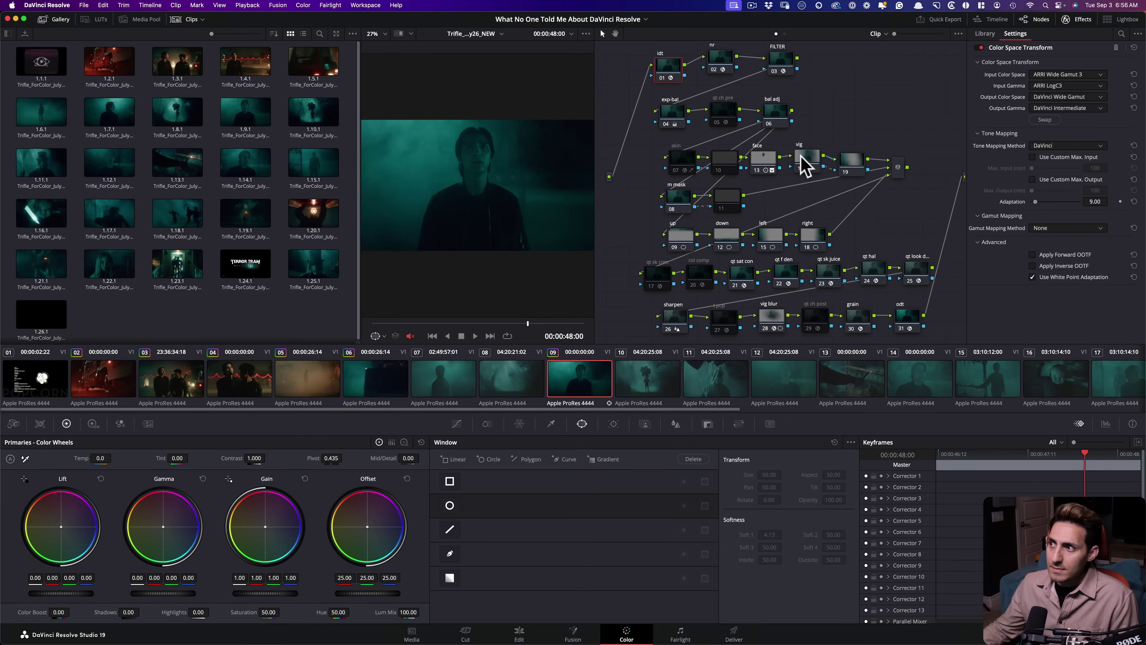
Verify clip 09's face tracking, then grade clip 10 from still 1.10.1 and set it to its OLD version
left_click(762, 161)
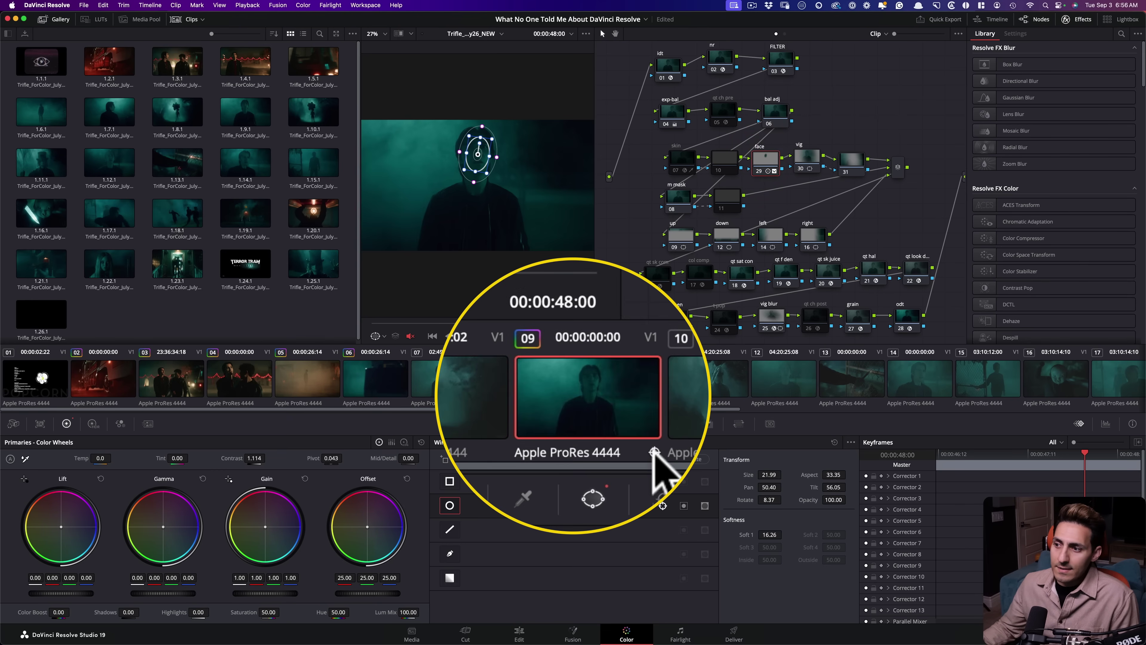
left_click_drag(420, 323, 594, 337)
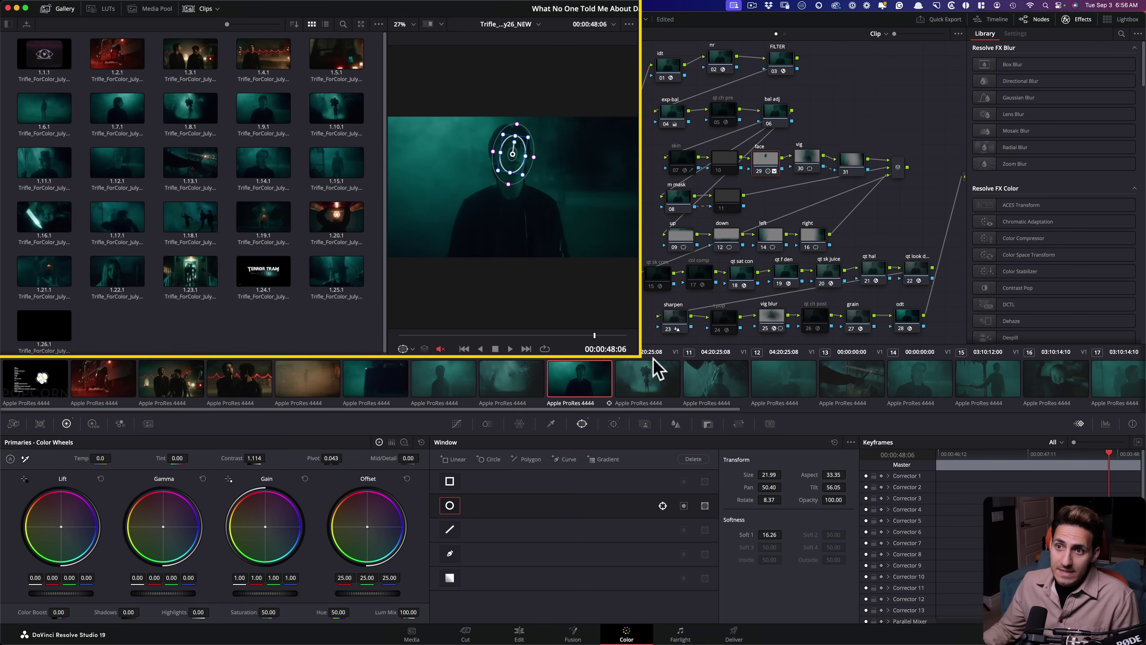
left_click(654, 386)
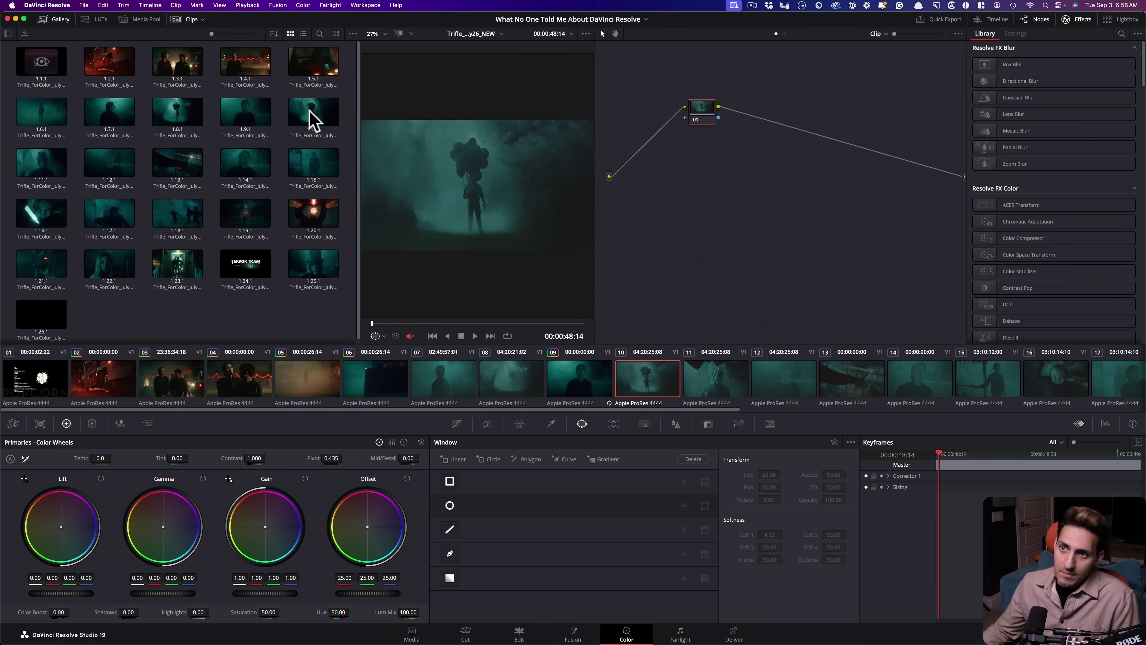
left_click(313, 122)
double_click(314, 121)
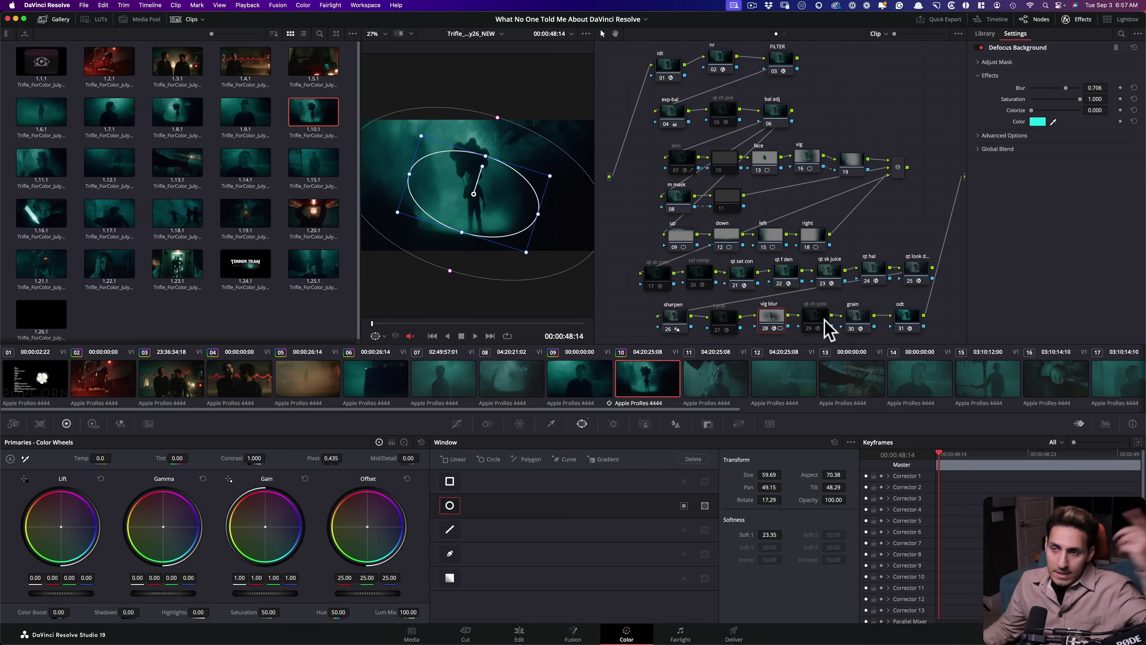
left_click(484, 35)
left_click(519, 58)
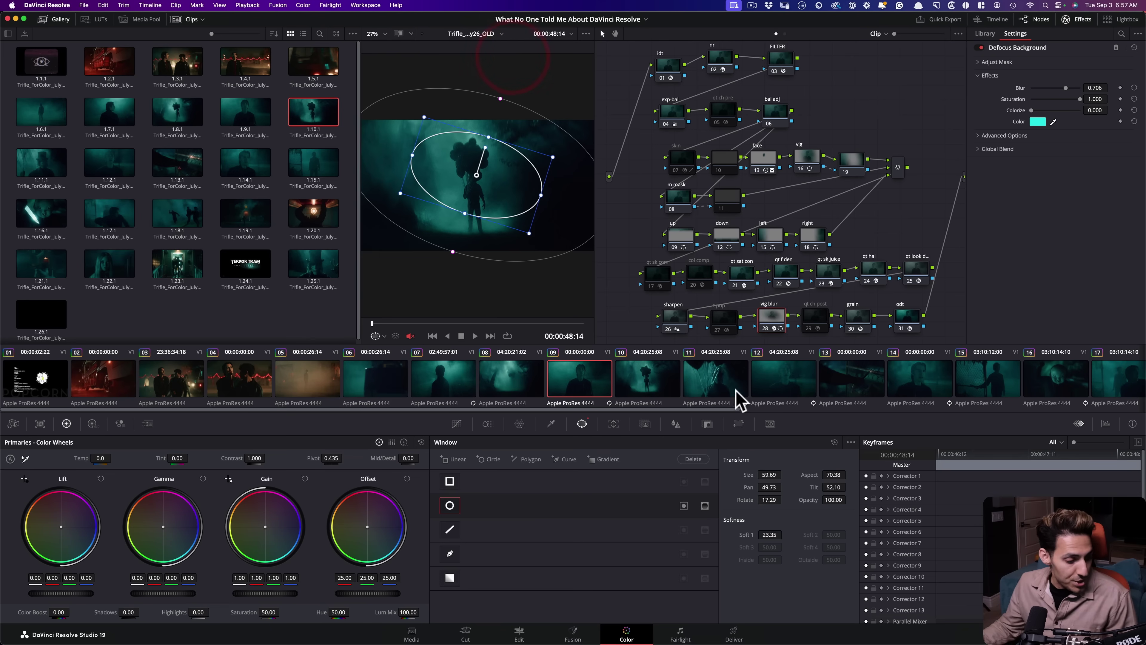
Review the grades on clips 11, 12 and 14
left_click(721, 389)
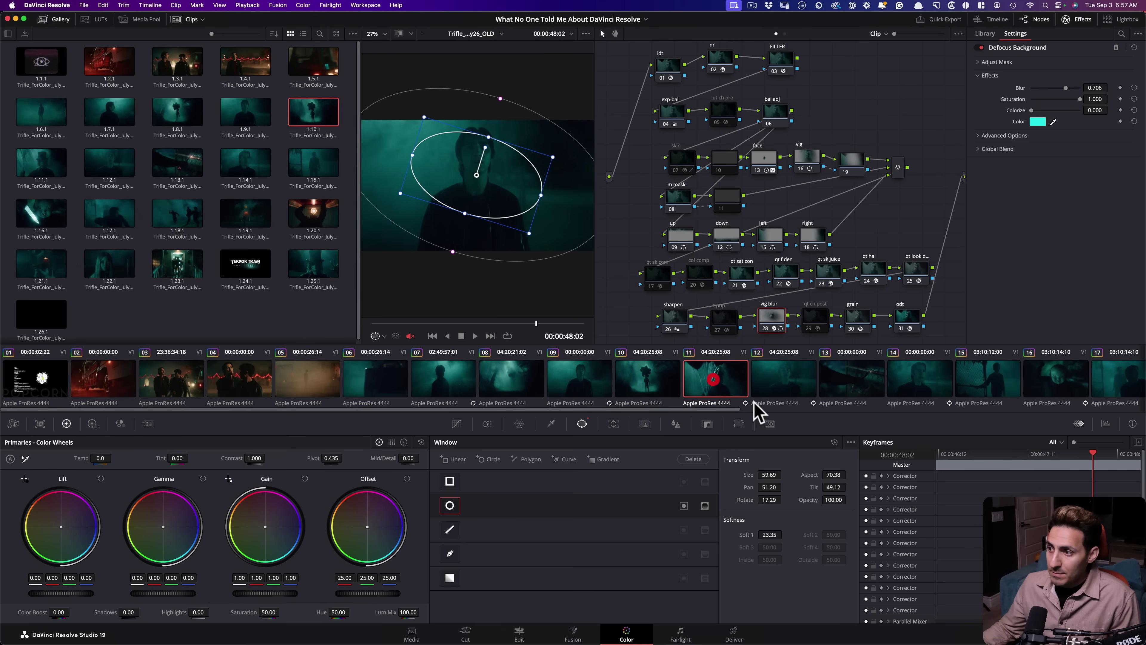
left_click(771, 384)
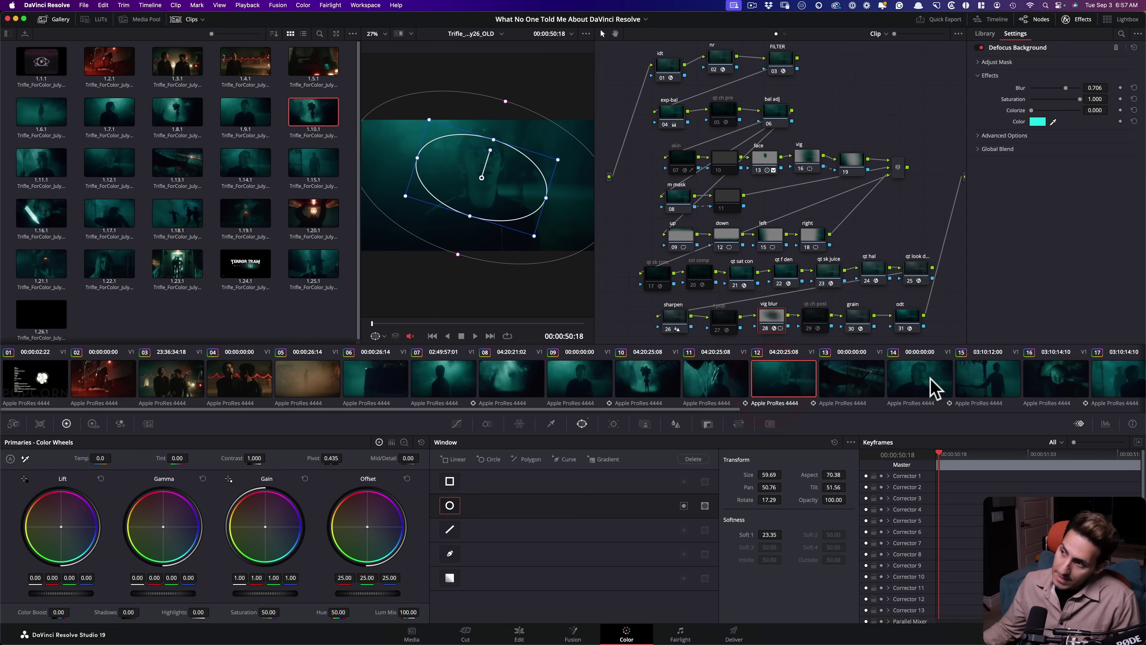
left_click(931, 389)
left_click(899, 383)
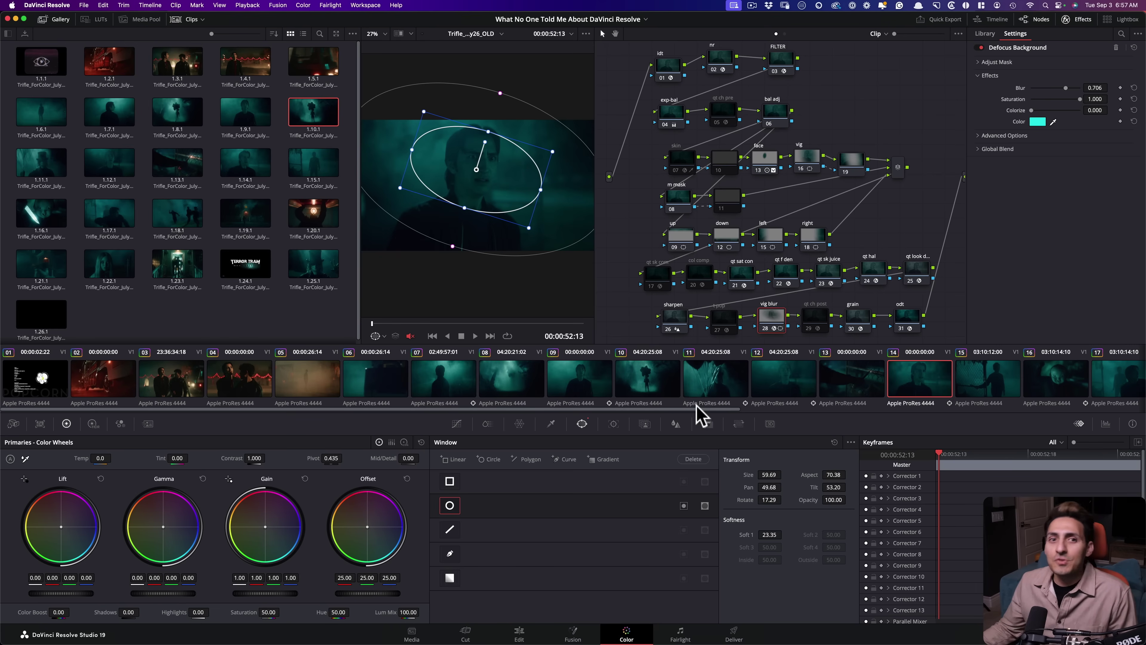
left_click(783, 393)
left_click(716, 391)
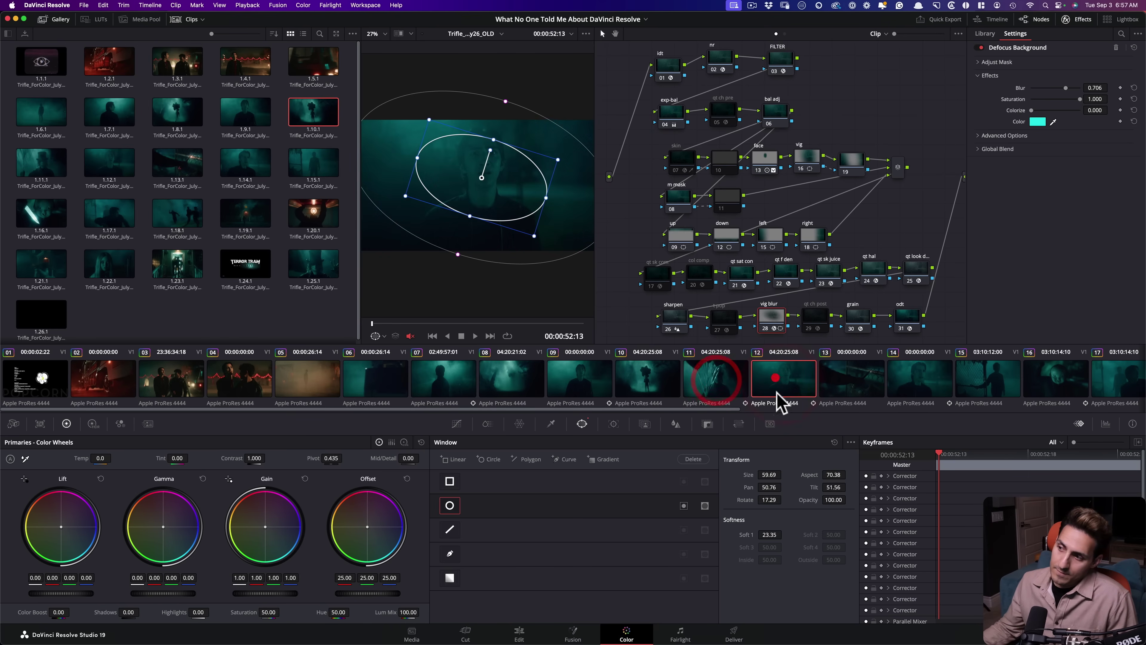
left_click(775, 402)
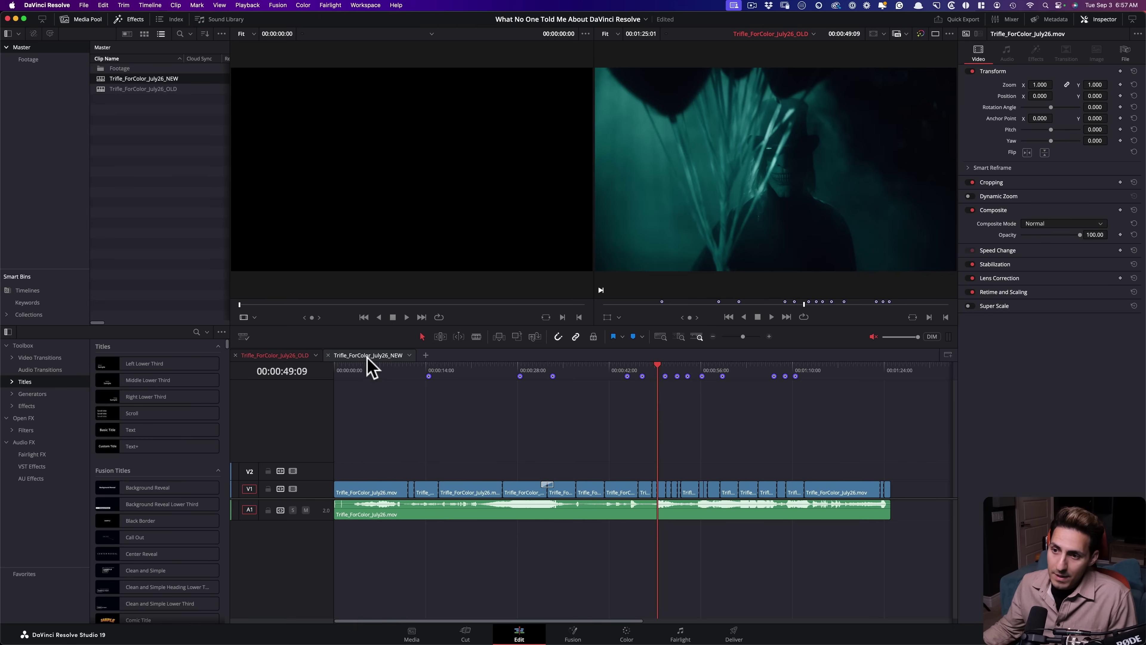
Switch to Trifle_ForColor_July26_NEW and launch ColorTrace from Timeline for it
left_click(365, 355)
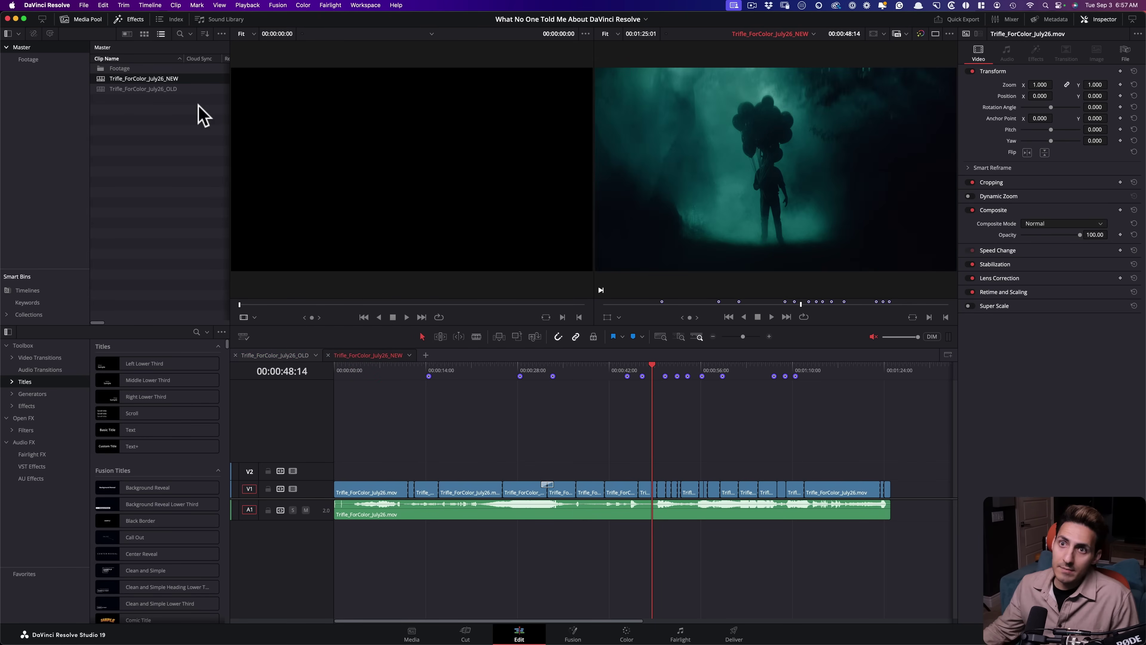
right_click(105, 78)
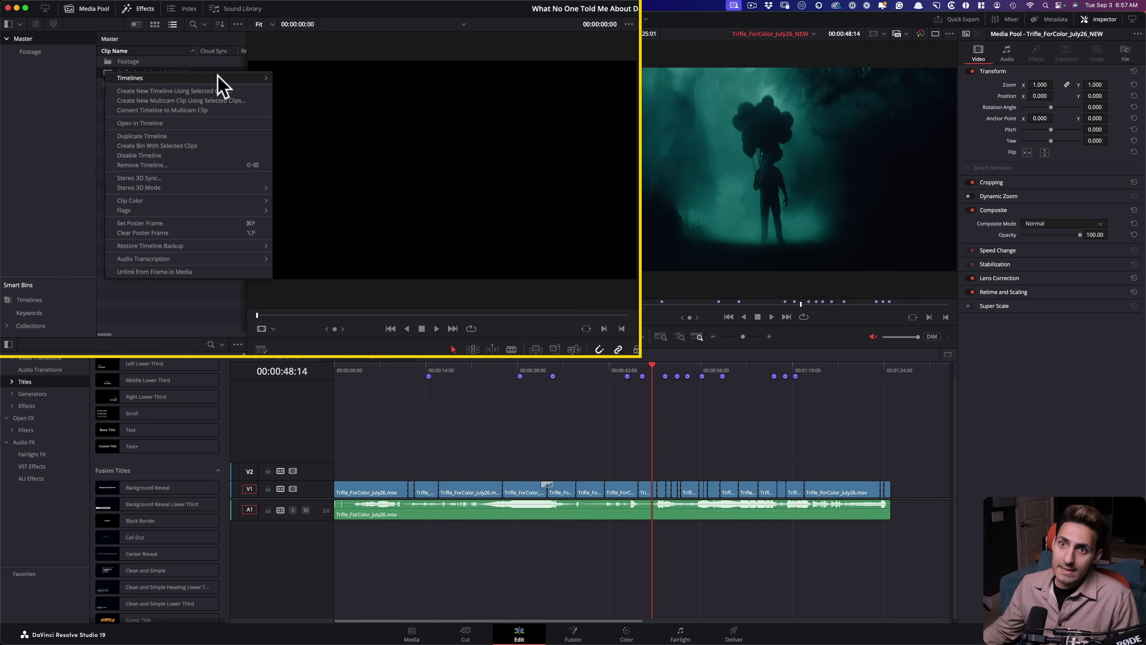
mouse_move(218, 76)
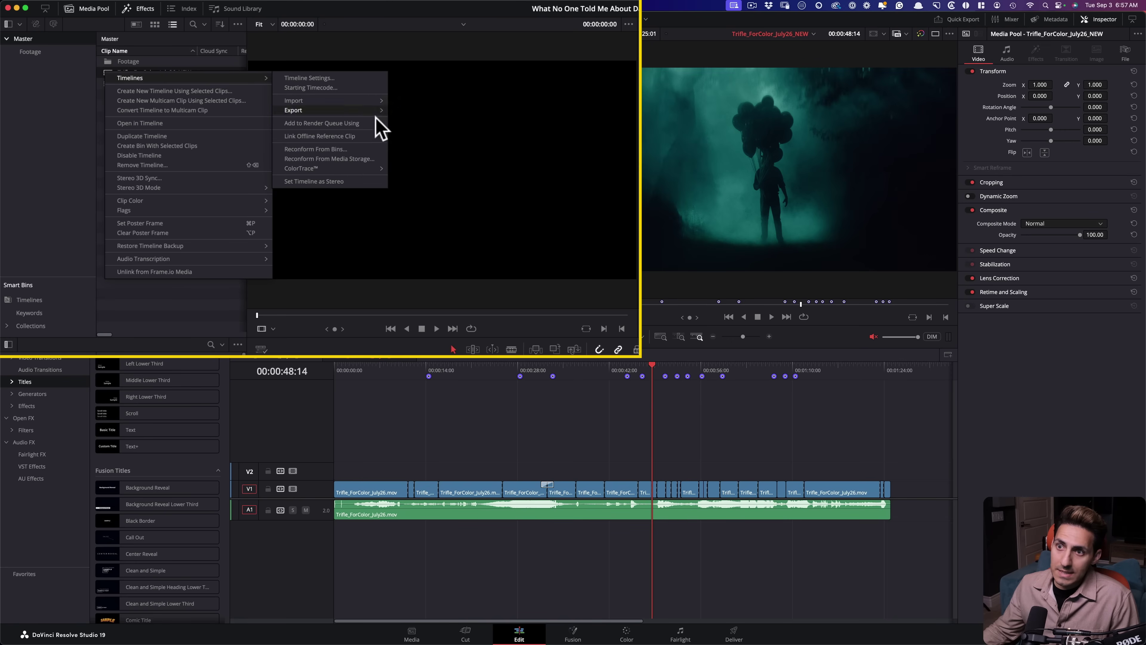
mouse_move(348, 168)
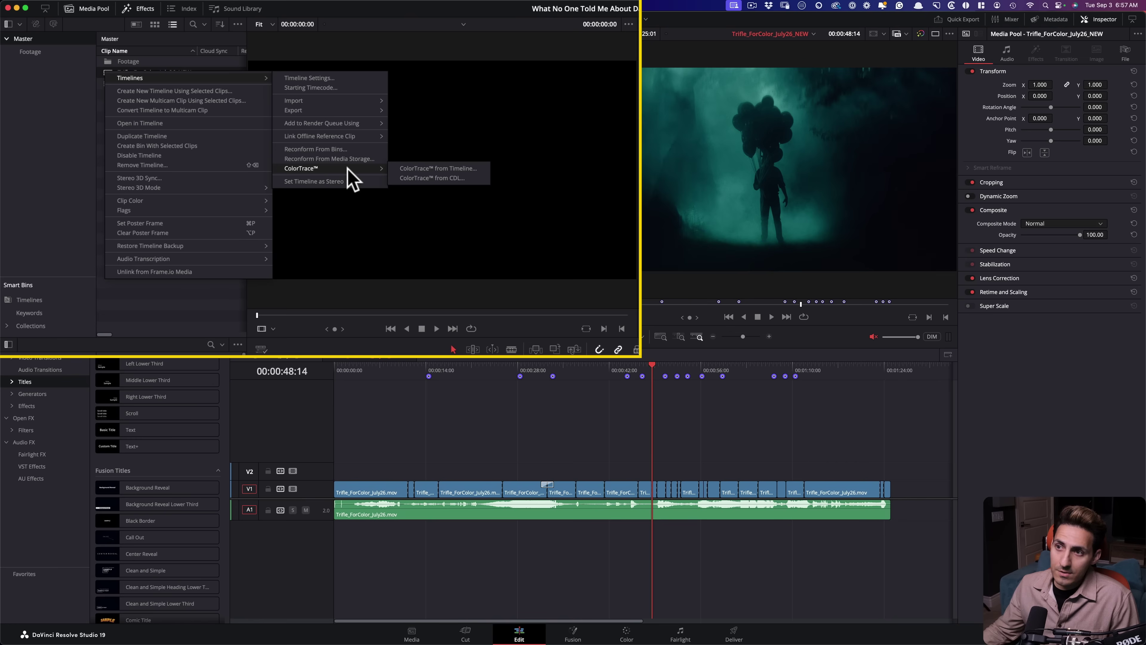
left_click(463, 168)
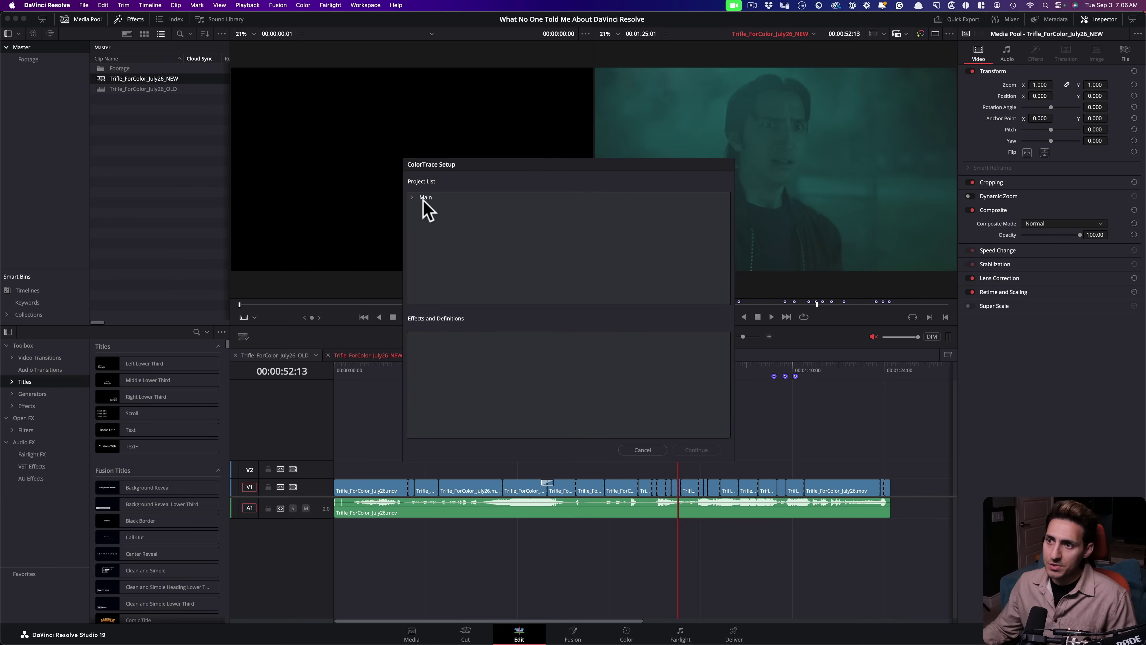
Choose Trifle_ForColor_July26_OLD under Main > admin > What No One Told Me About DaVinci Resolve, and continue
left_click(411, 197)
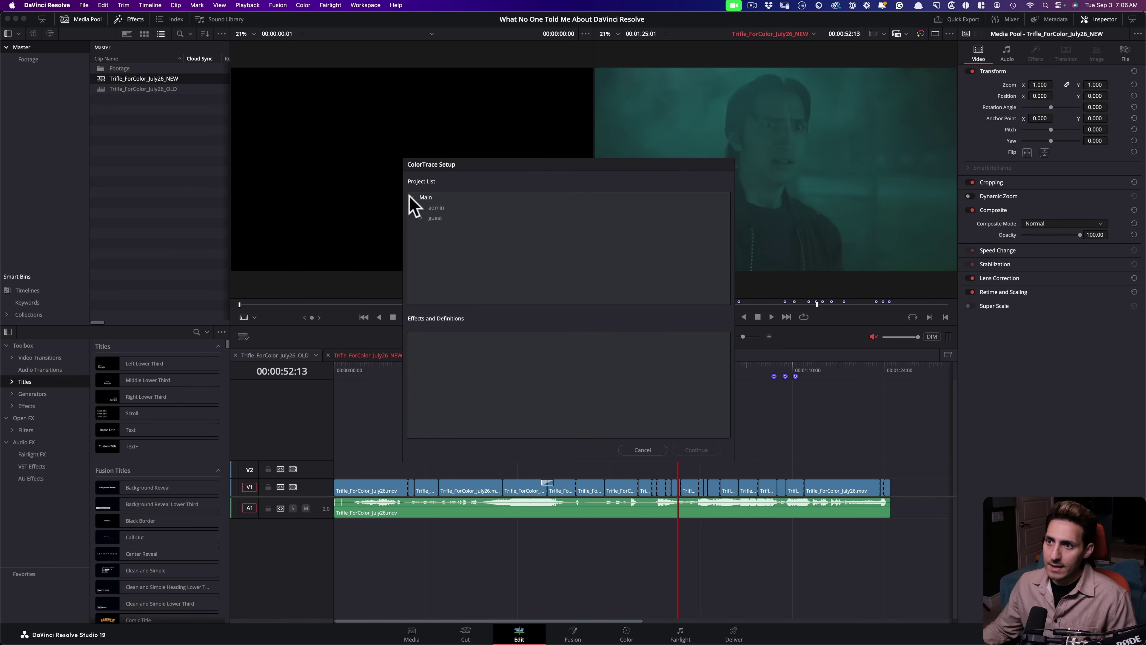
left_click(421, 208)
scroll(721, 280, "down", 10)
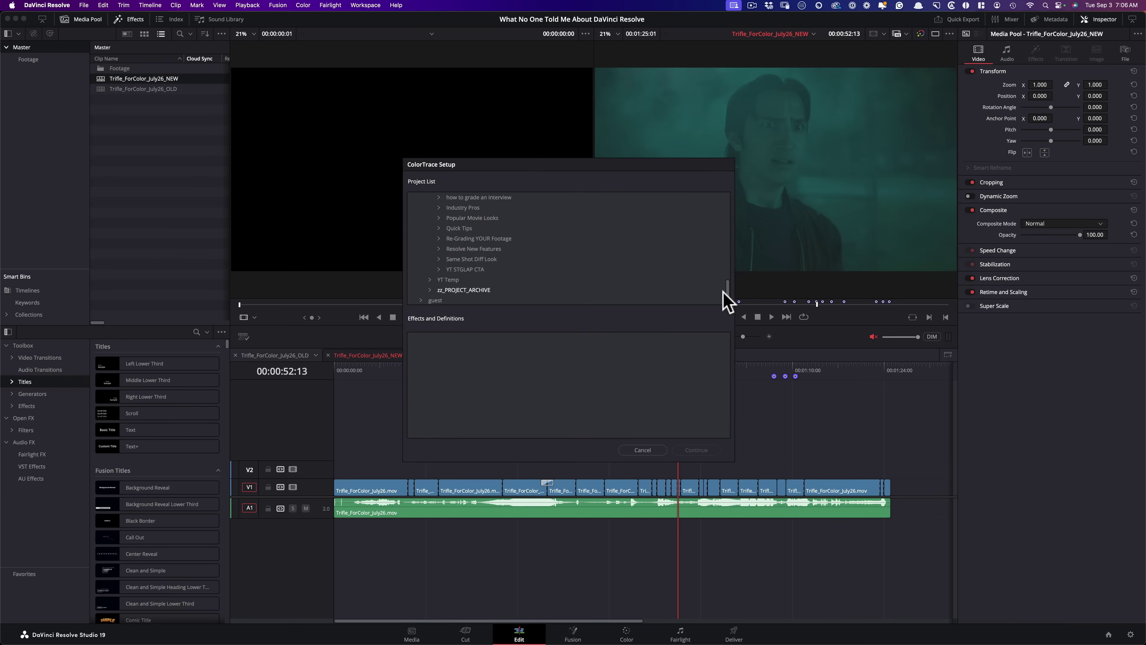
left_click(448, 207)
left_click(519, 208)
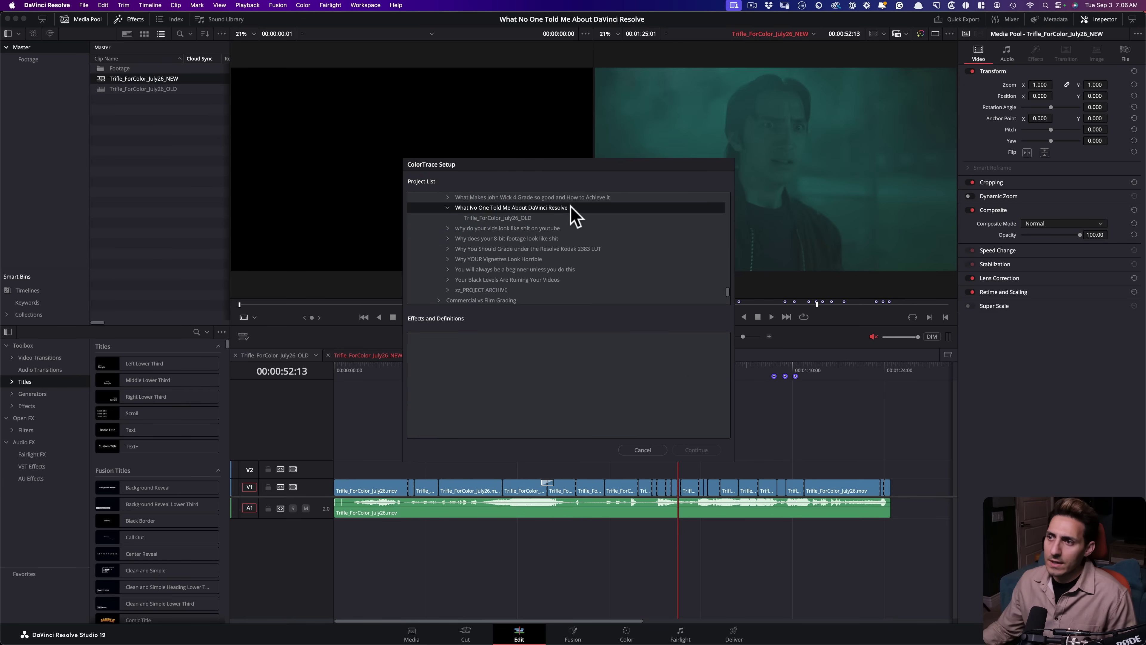
left_click(544, 217)
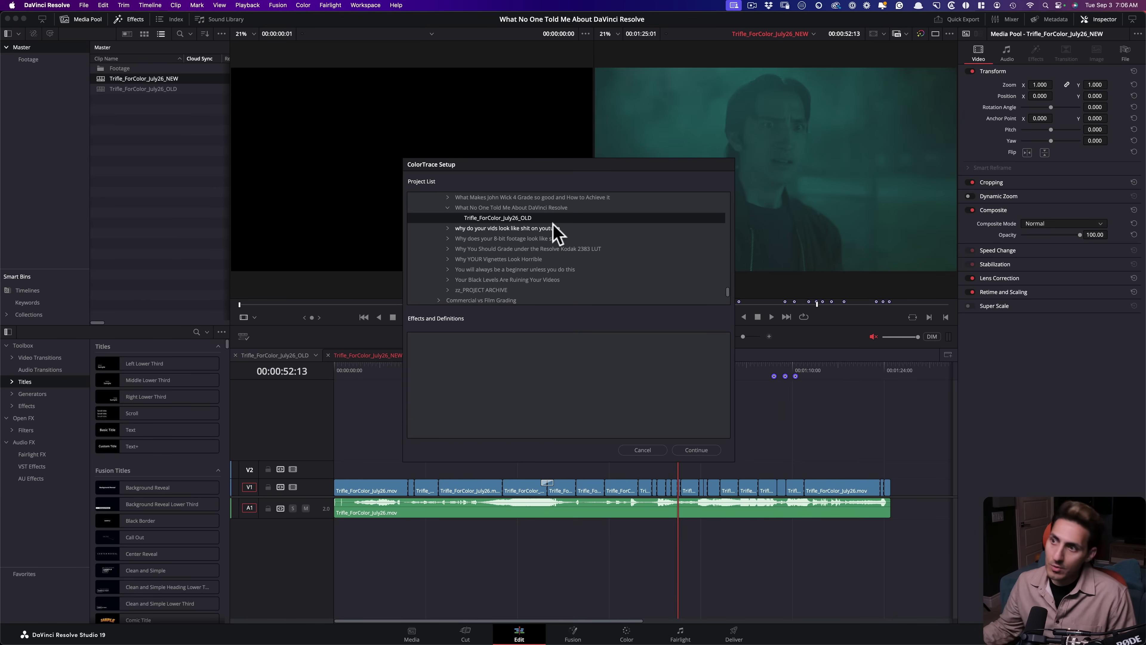
left_click(711, 450)
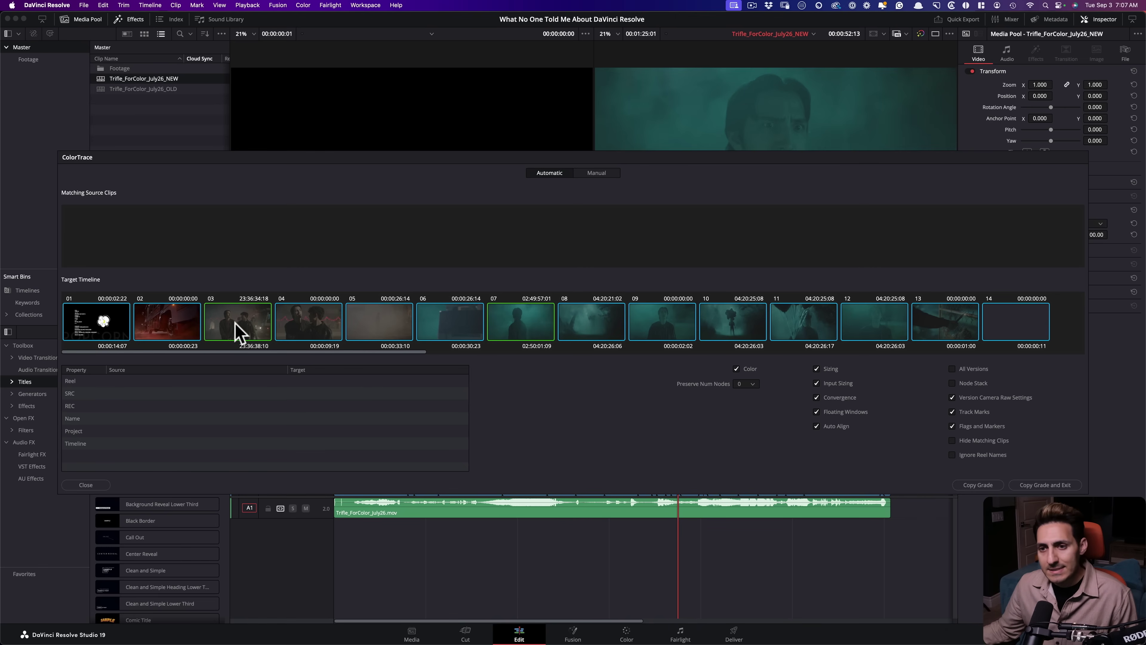
Pair target clips 02, 04, 05, 06 and 08 with their matching source clips, checking 03 and 07
left_click(238, 334)
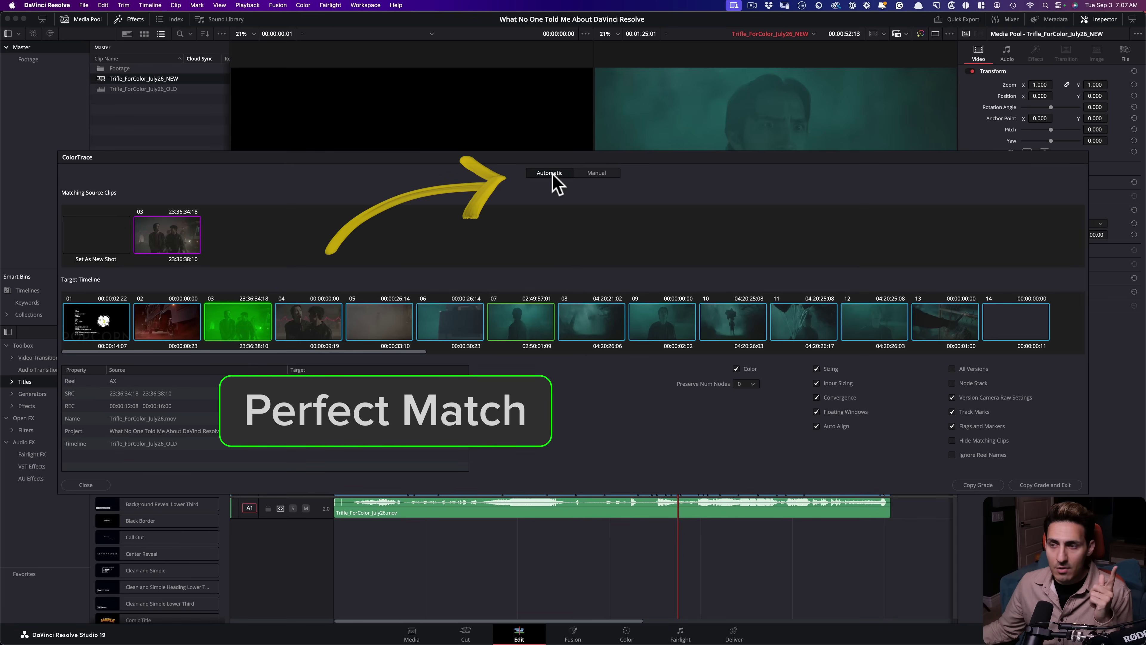
left_click(166, 325)
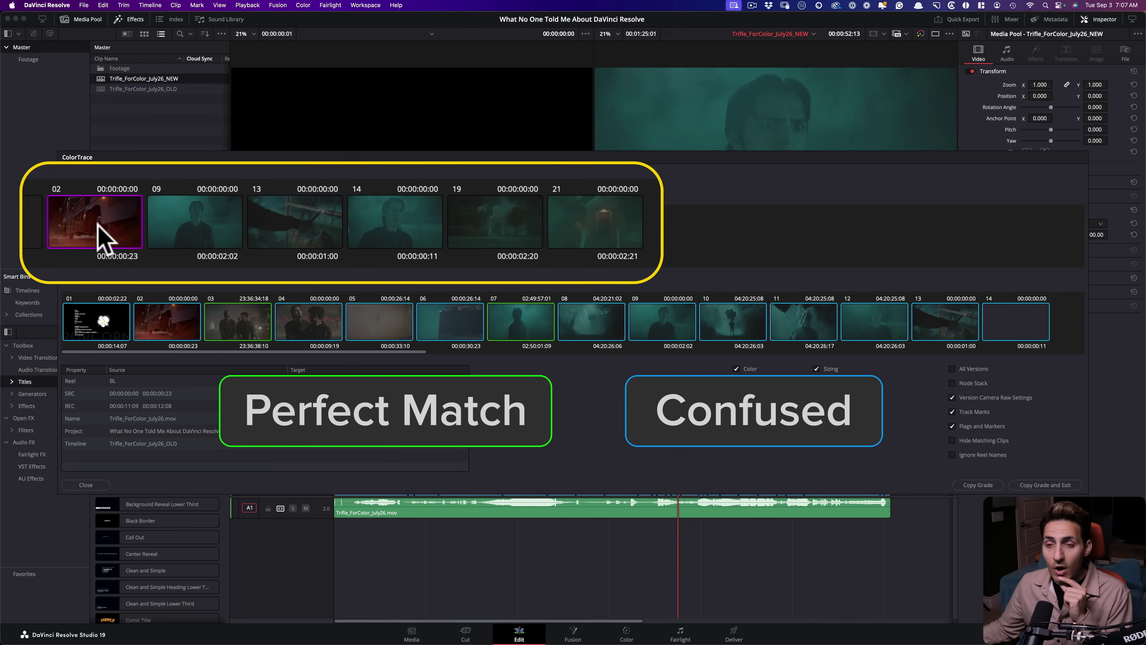
left_click(170, 236)
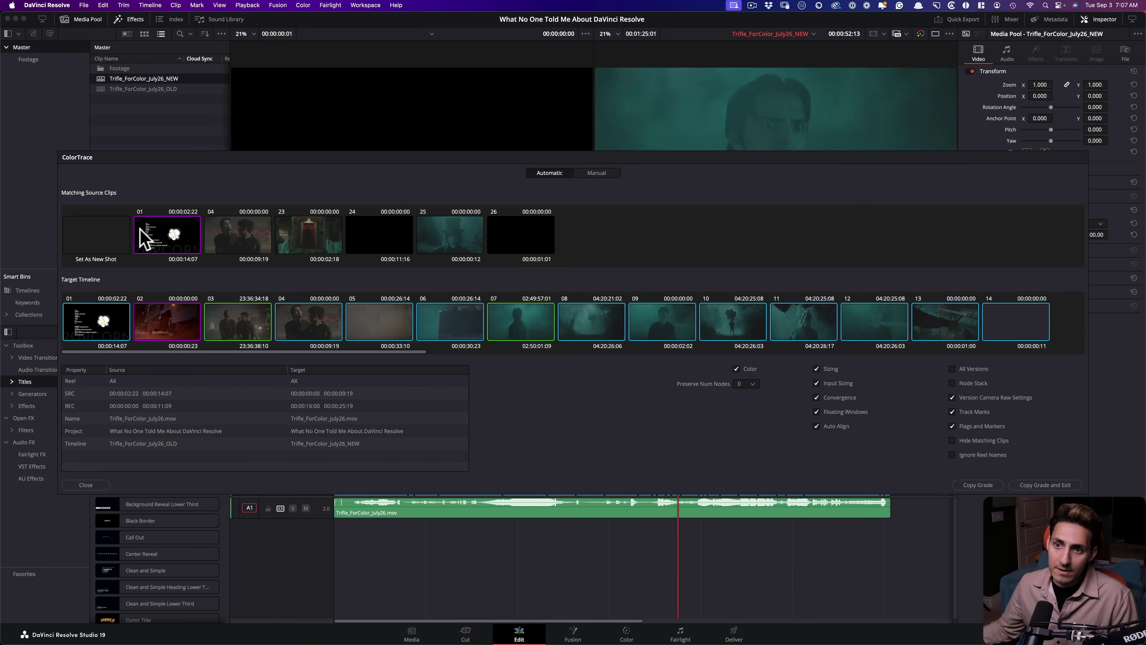
left_click(233, 242)
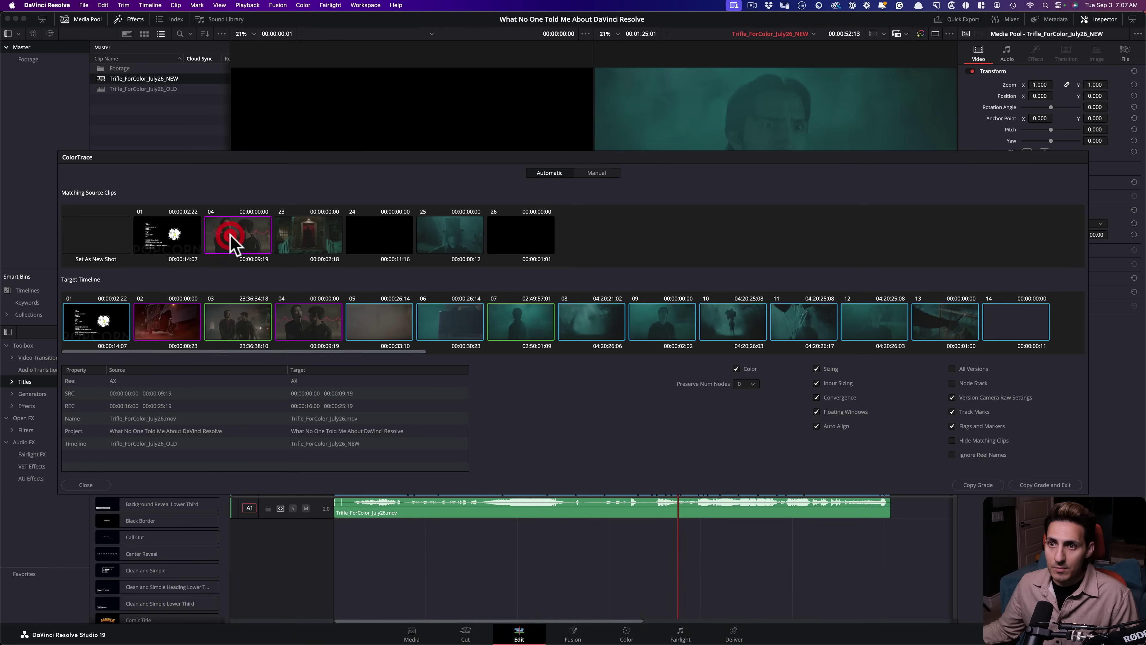
left_click(379, 318)
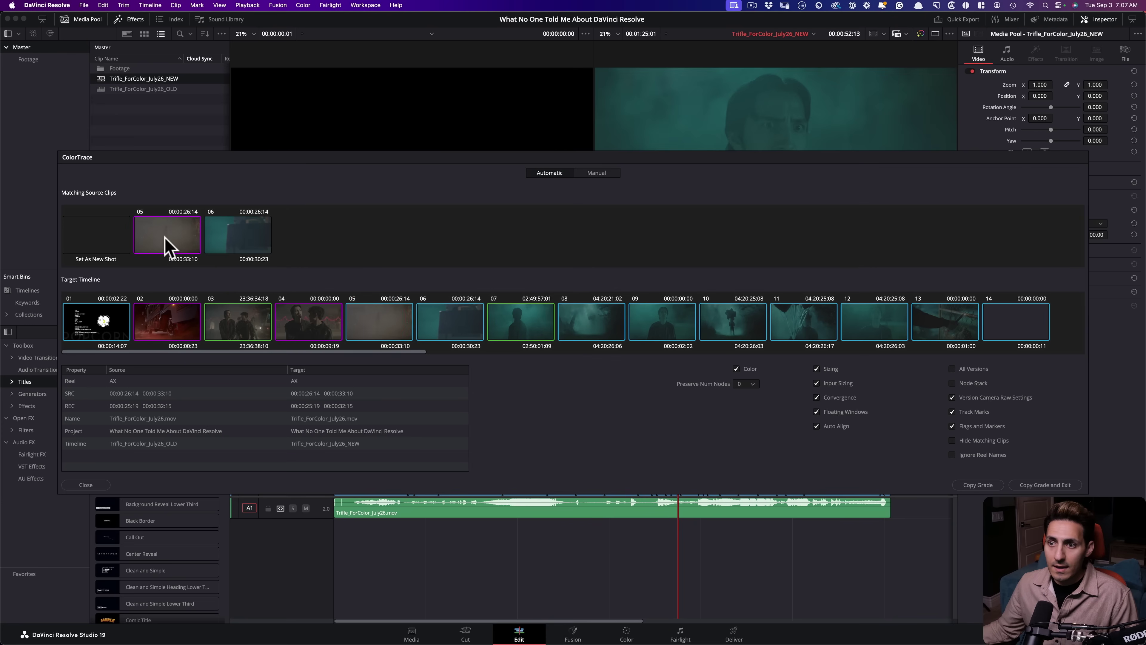
left_click(167, 246)
left_click(441, 323)
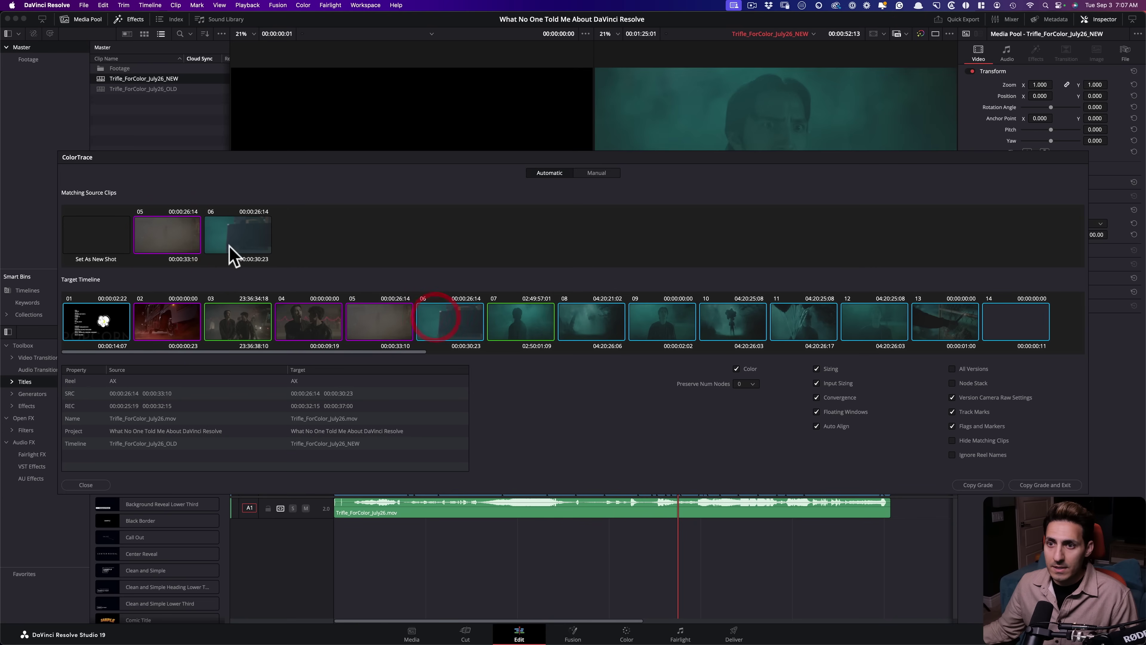
left_click(247, 244)
left_click(537, 327)
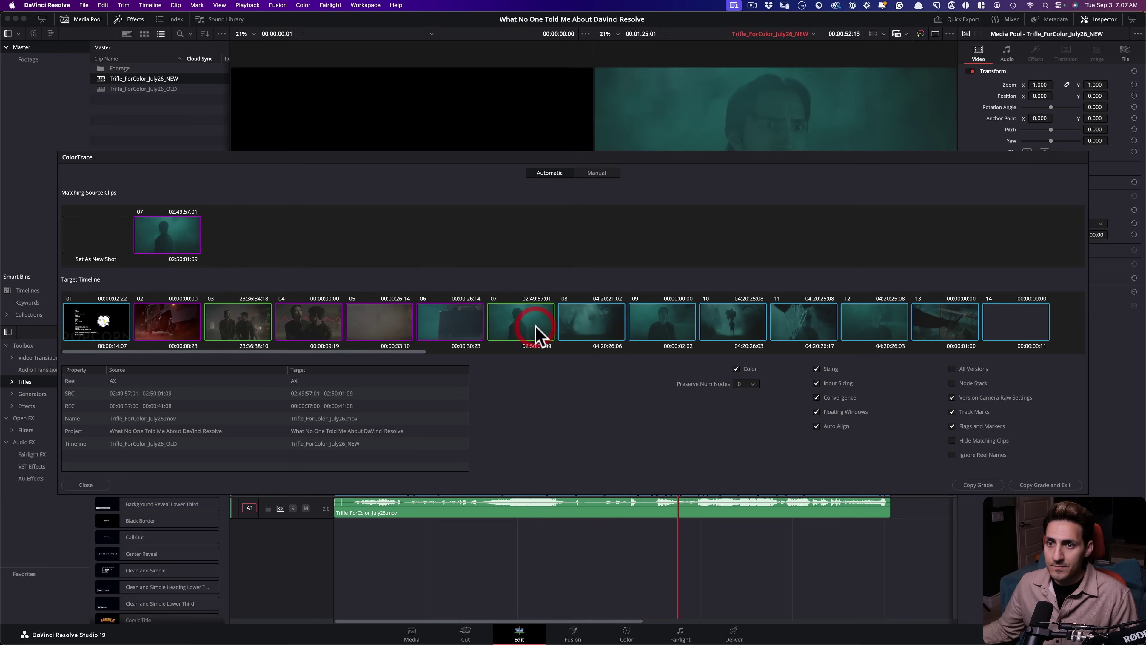
left_click(585, 323)
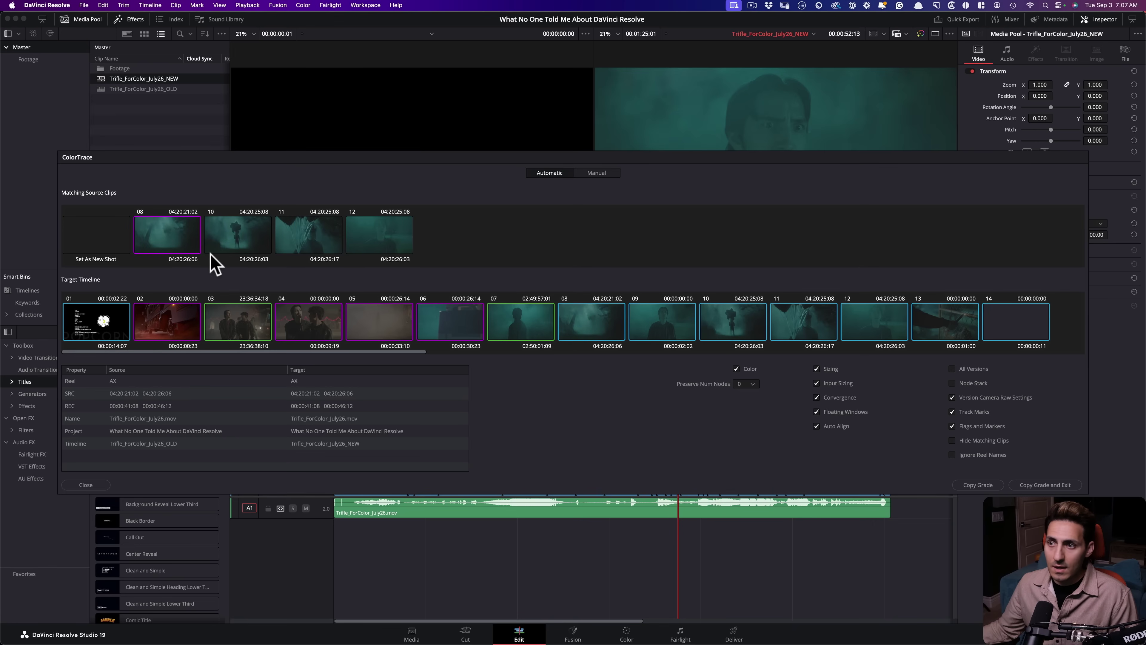
left_click(169, 237)
Pair target clips 09 through 14 with source clips 09 through 14
left_click(636, 322)
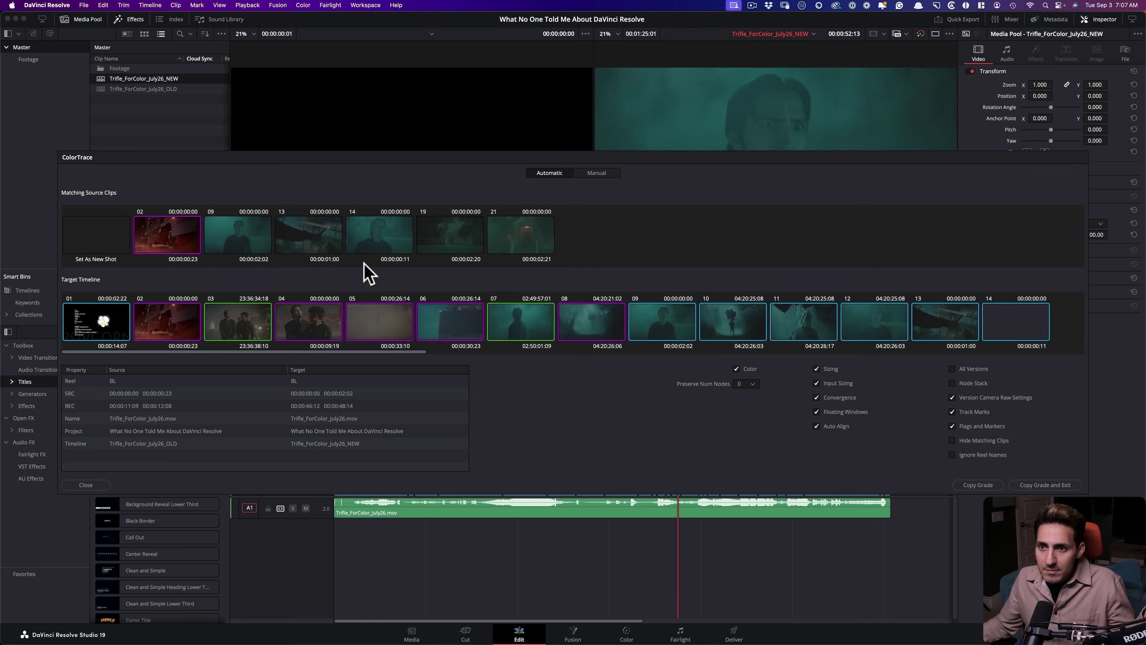
left_click(234, 239)
left_click(742, 323)
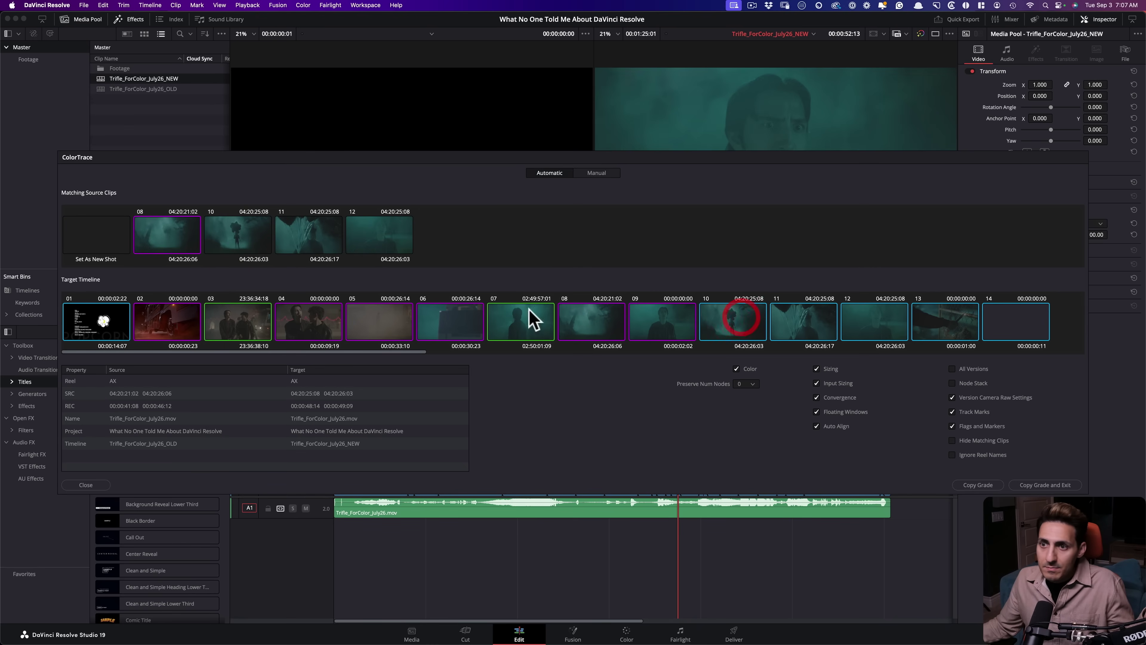
left_click(247, 239)
left_click(812, 321)
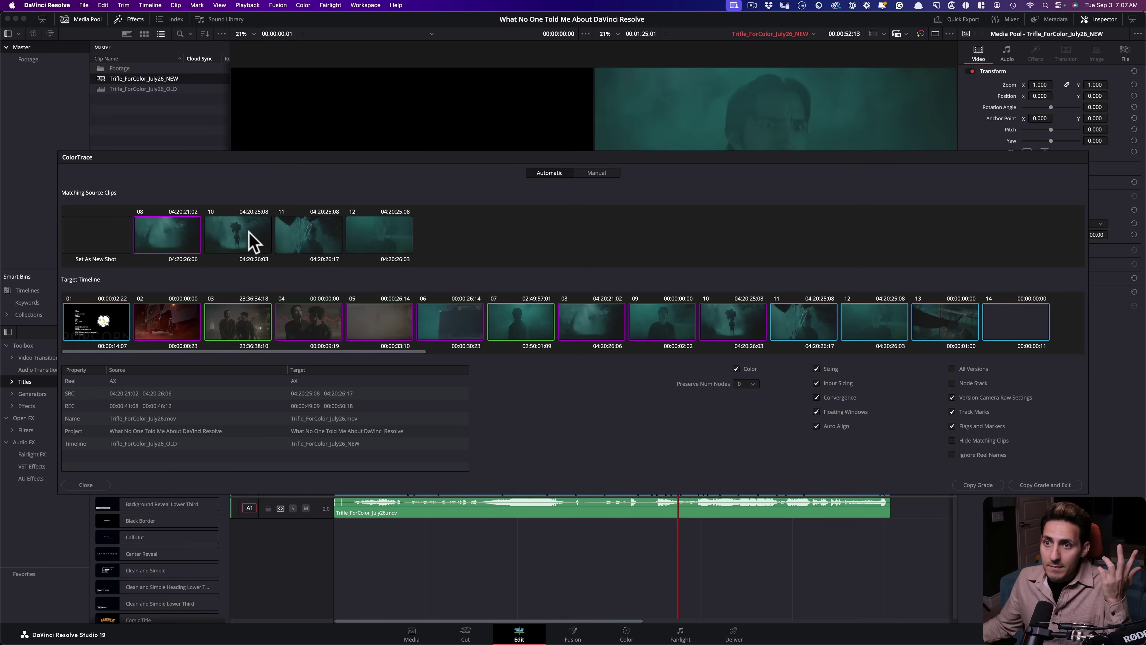
left_click(321, 235)
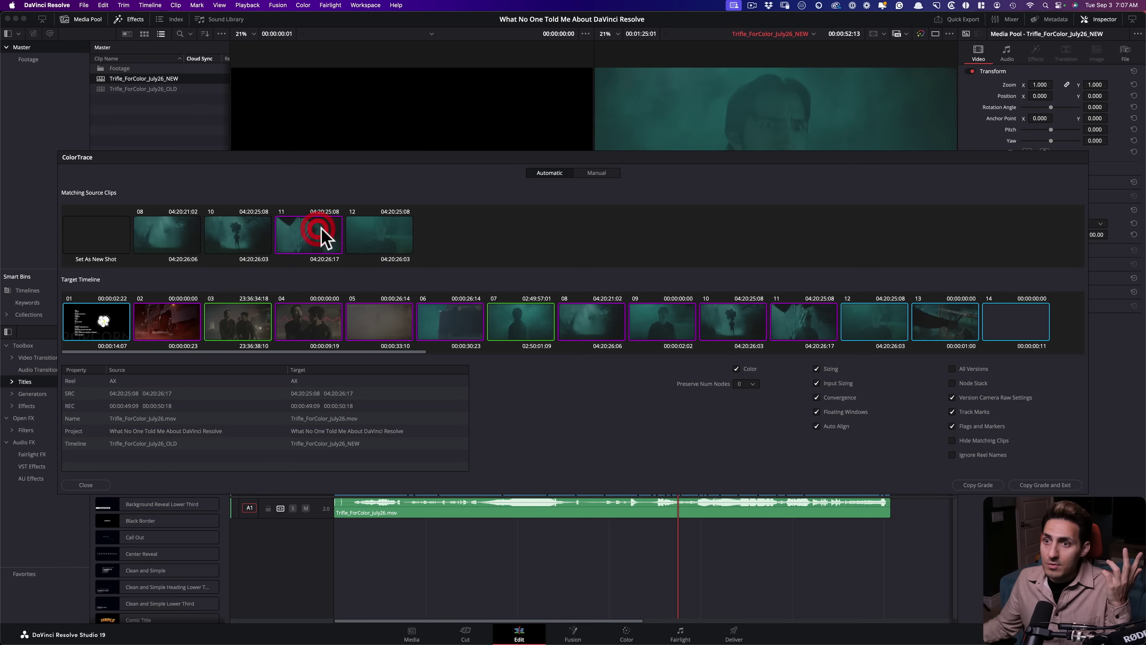
left_click(859, 323)
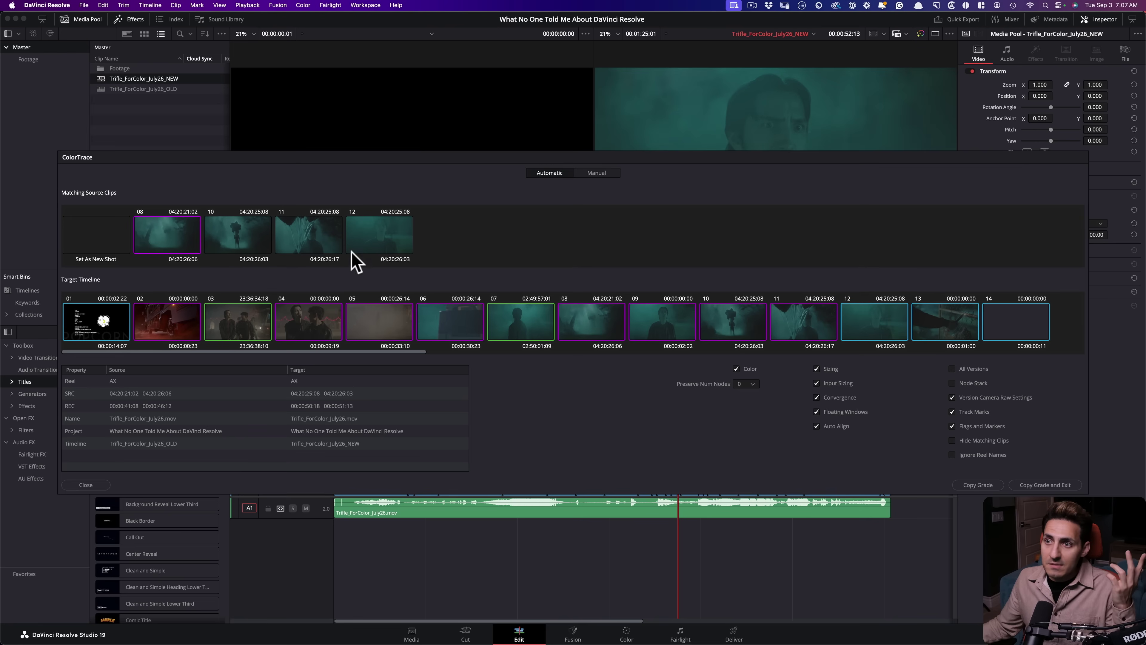
left_click(379, 237)
left_click(952, 332)
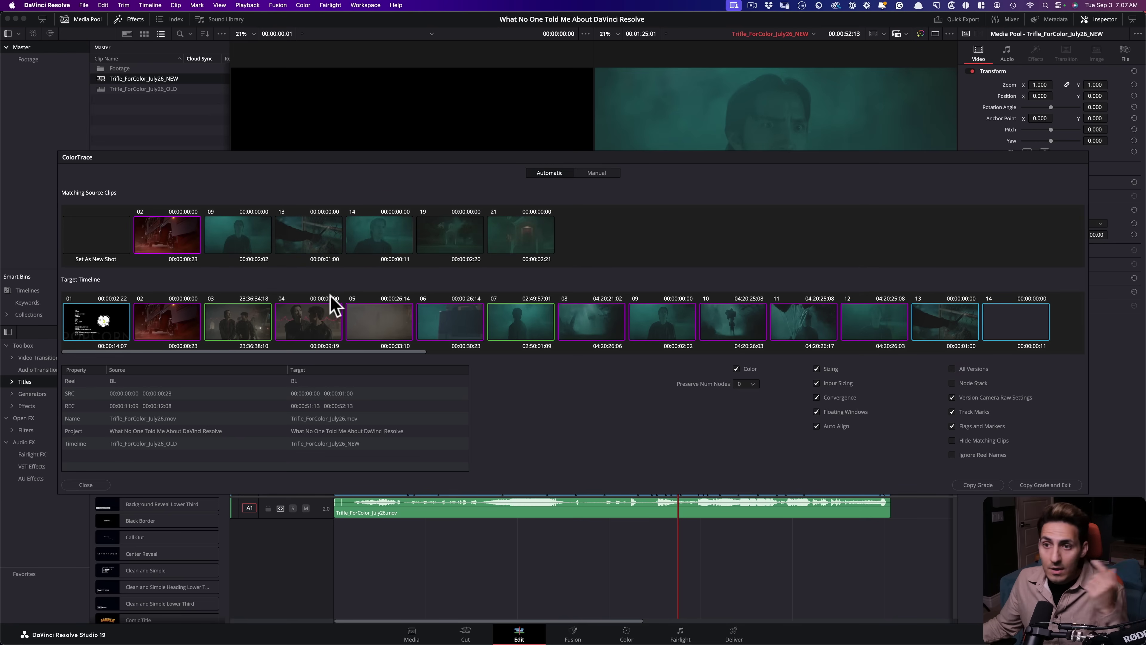
left_click(303, 246)
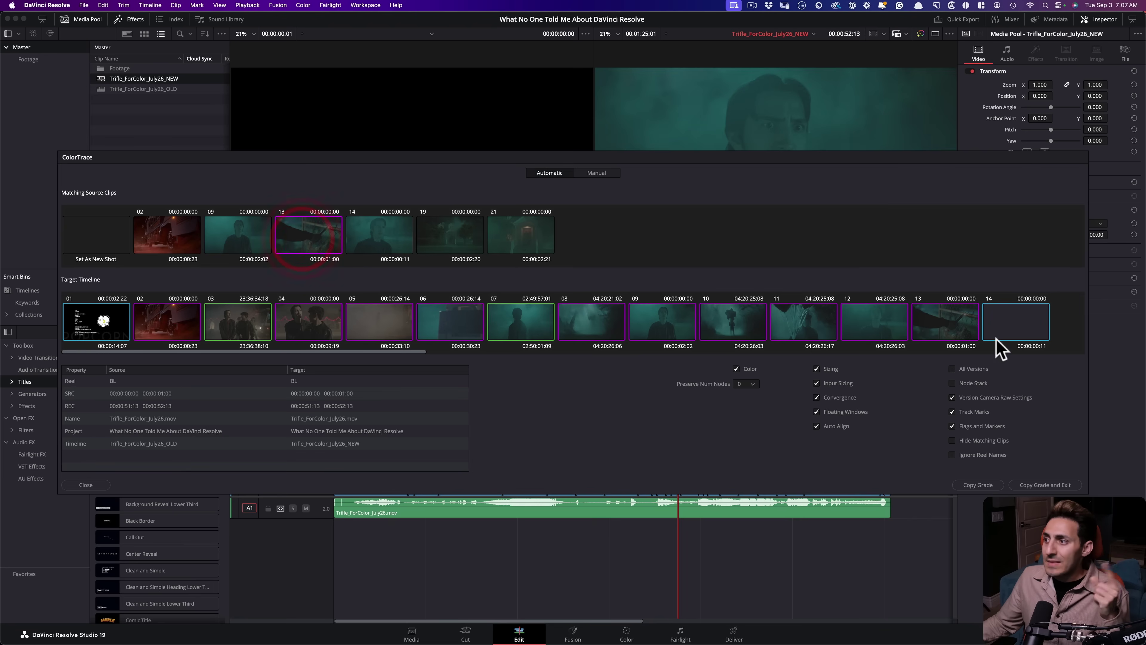
left_click(1009, 326)
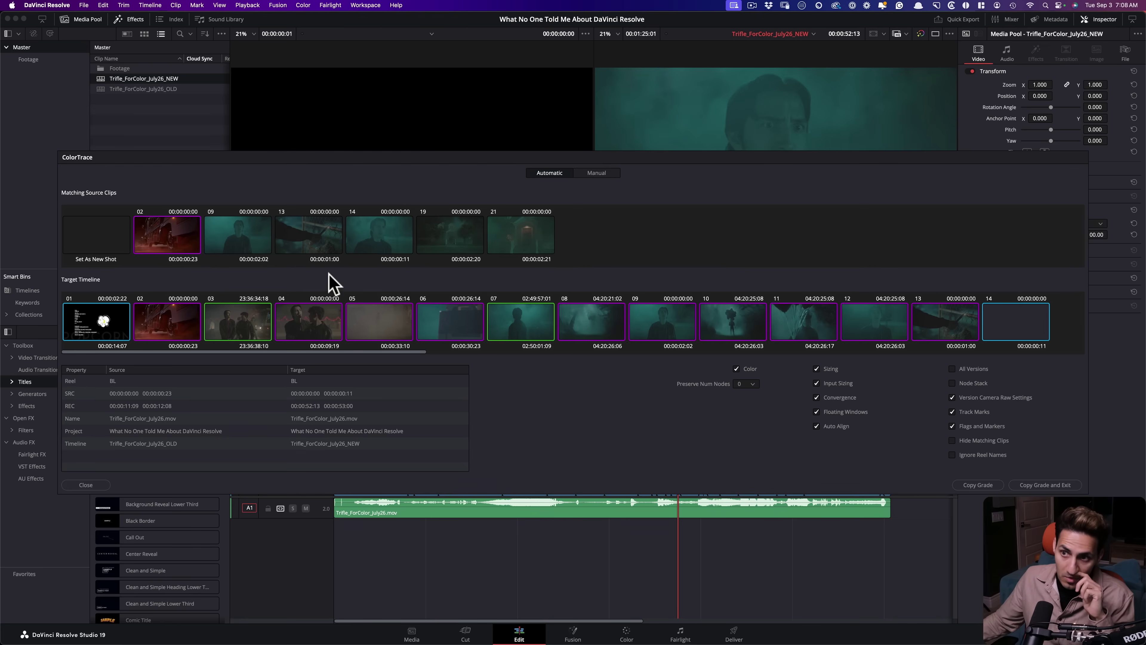
left_click(381, 235)
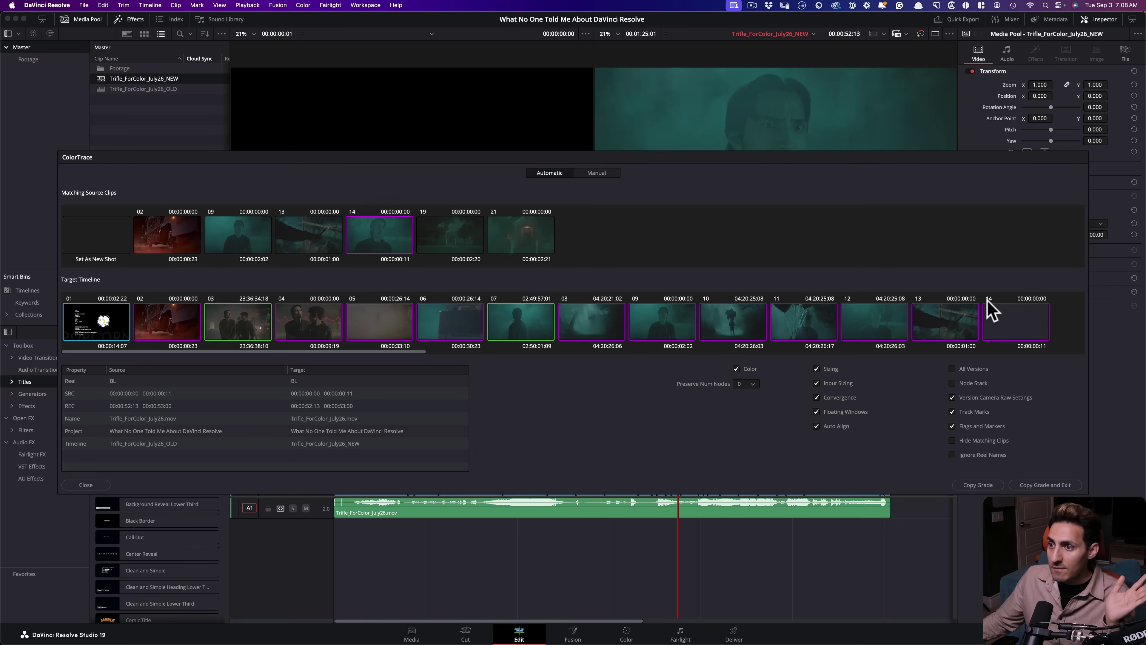
left_click_drag(374, 351, 945, 346)
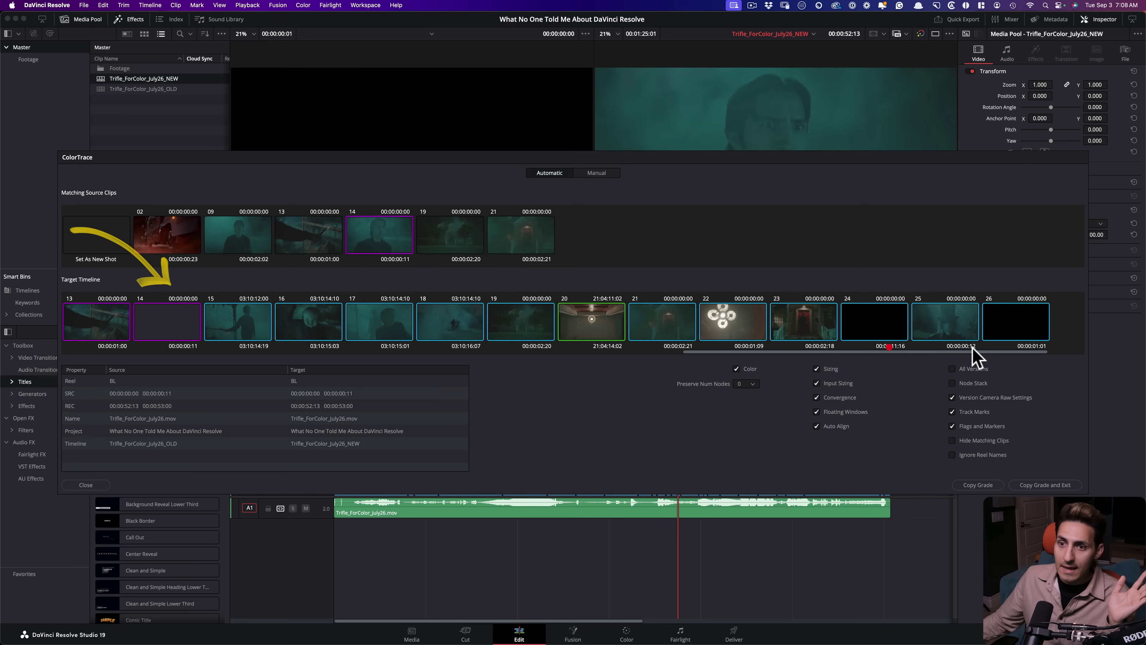
Match target clips 15, 16 and 17 to their corresponding source clips
left_click(148, 314)
left_click(255, 319)
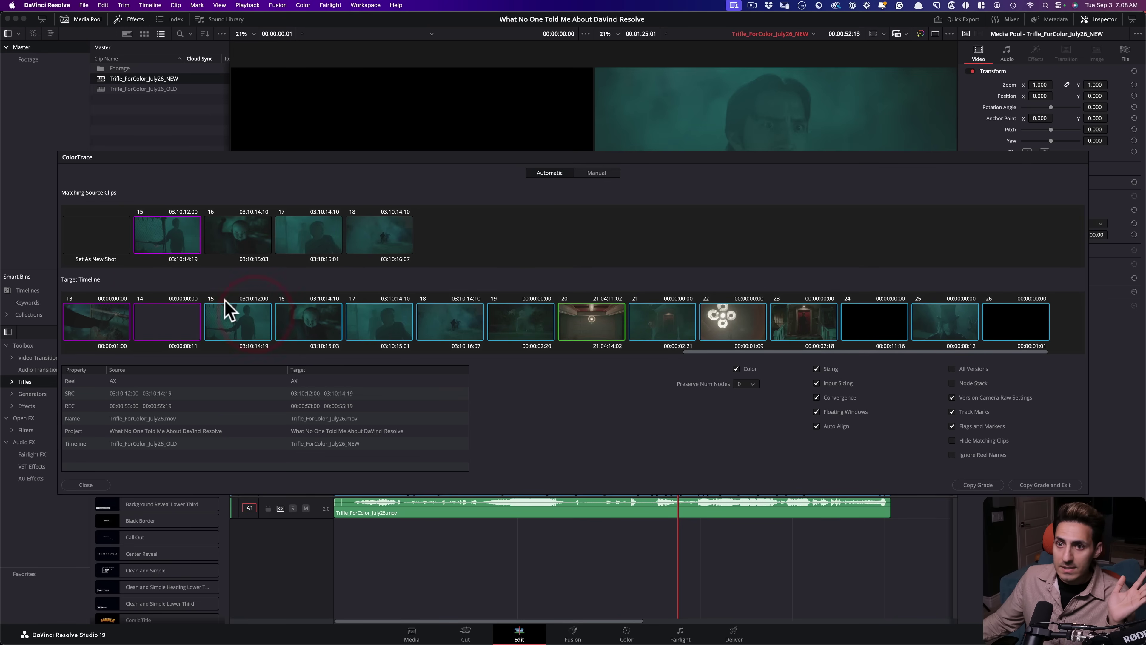
left_click(174, 247)
left_click(320, 332)
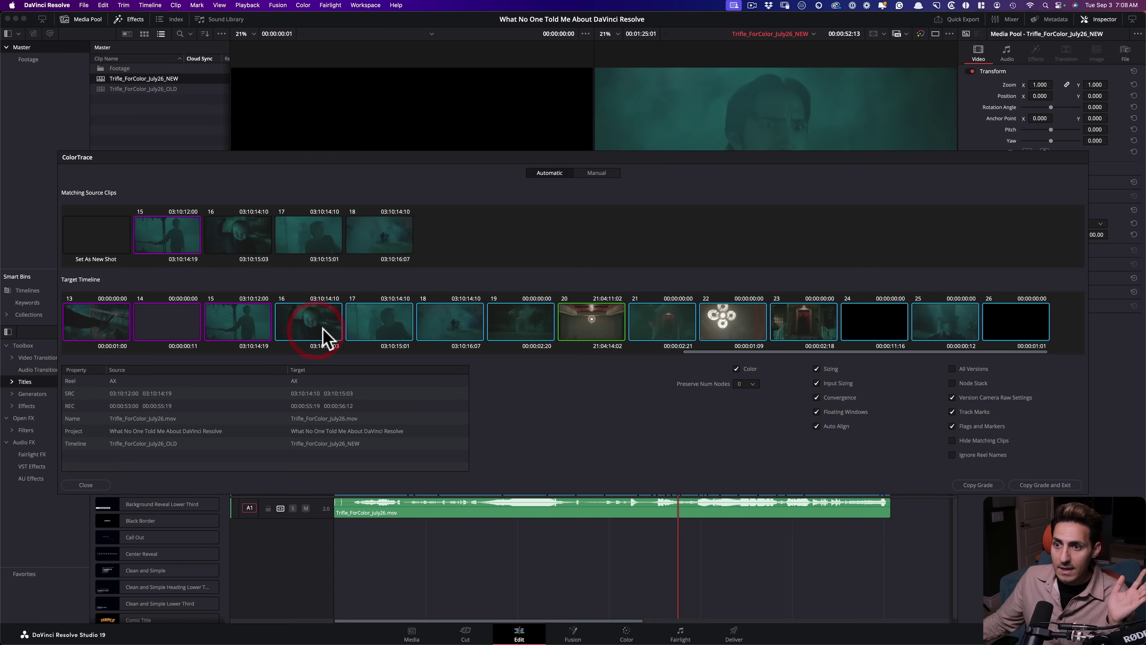
left_click(257, 234)
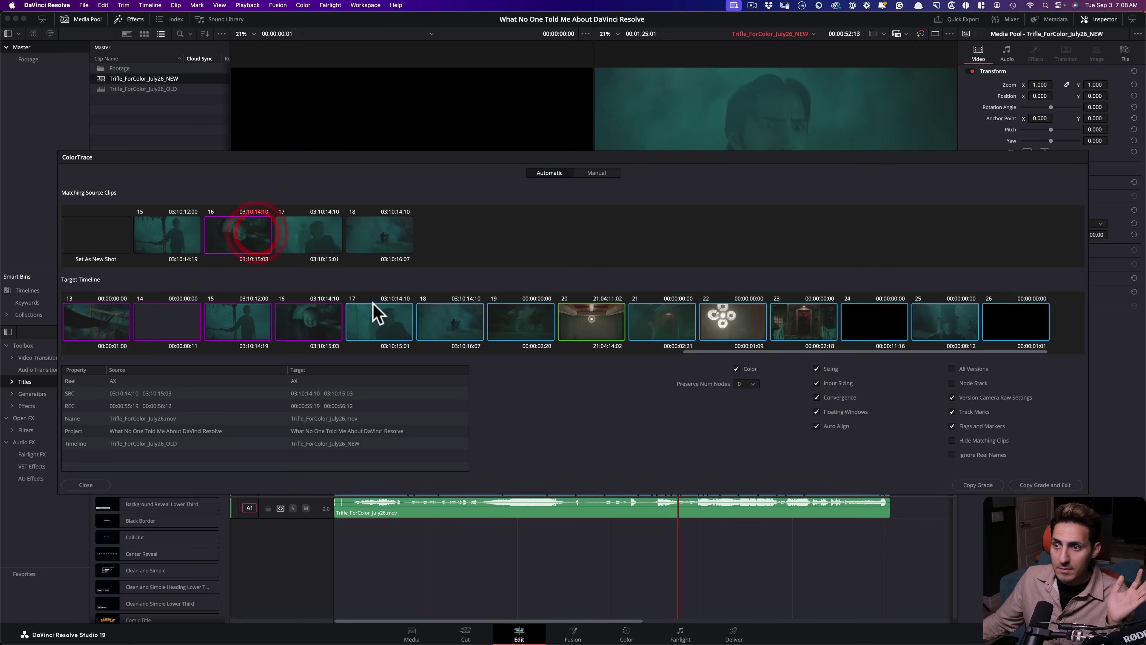
left_click(374, 317)
left_click(321, 238)
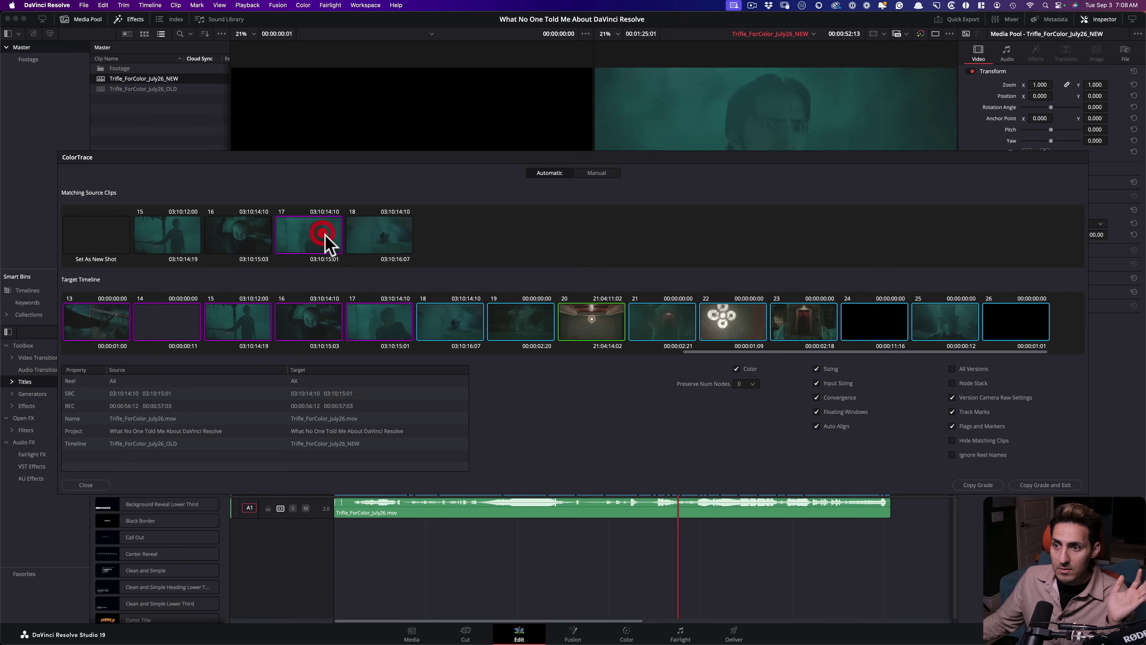
Match target clips 18, 19 and 21 to their sources, confirming clip 20's single match
left_click(468, 325)
left_click(397, 240)
left_click(524, 320)
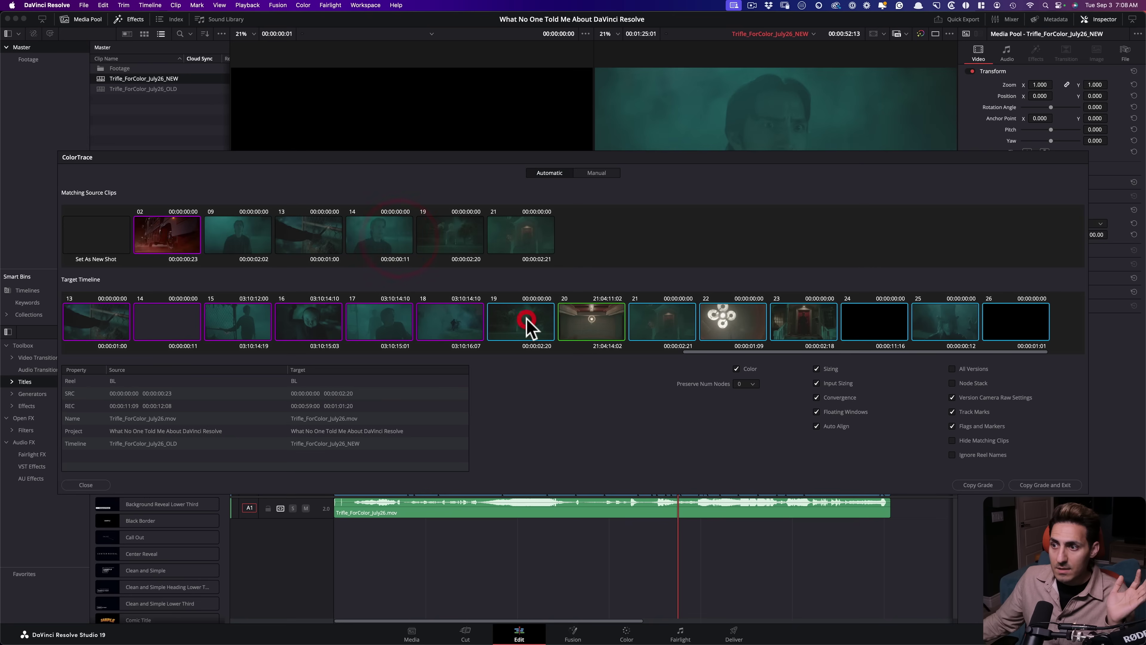
left_click(444, 238)
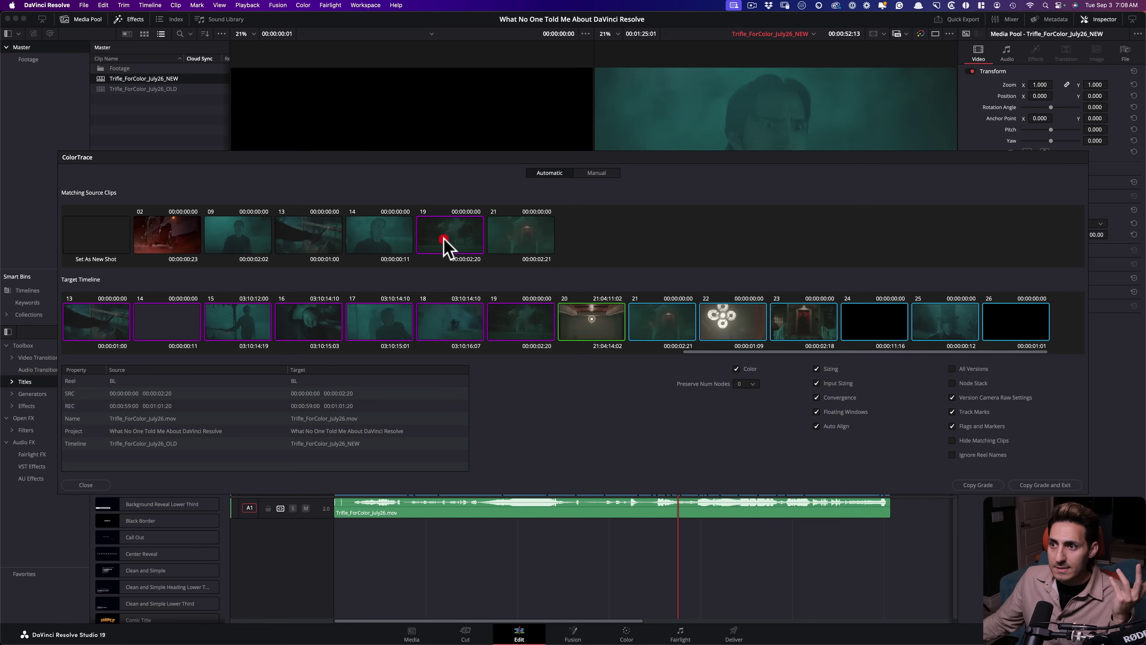
left_click(588, 328)
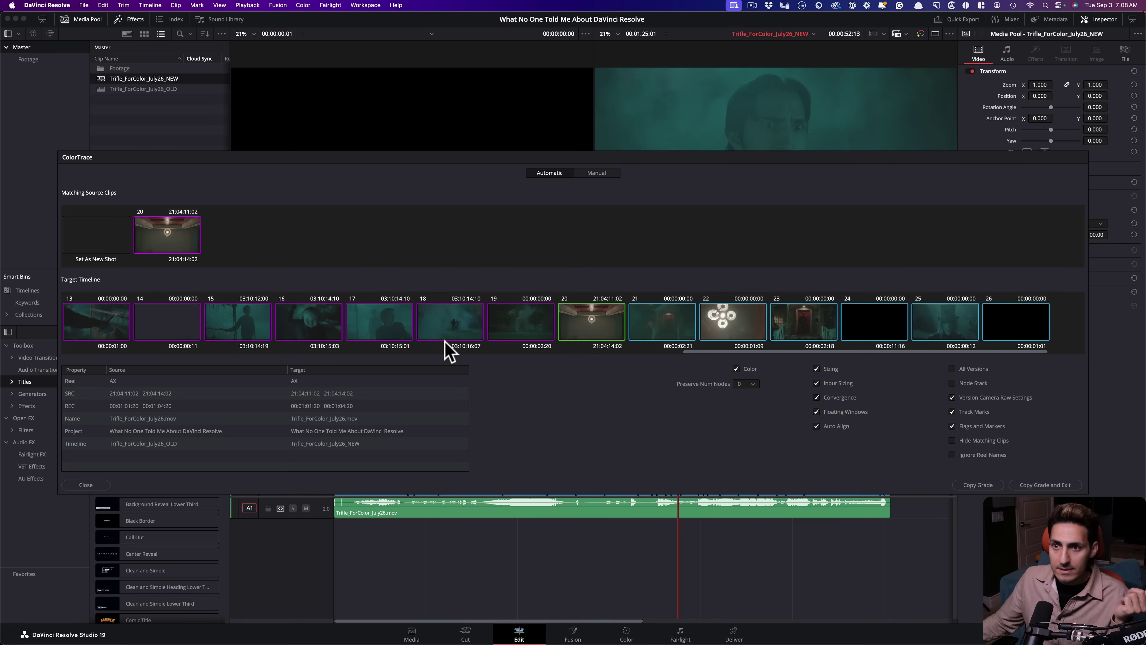
left_click(634, 322)
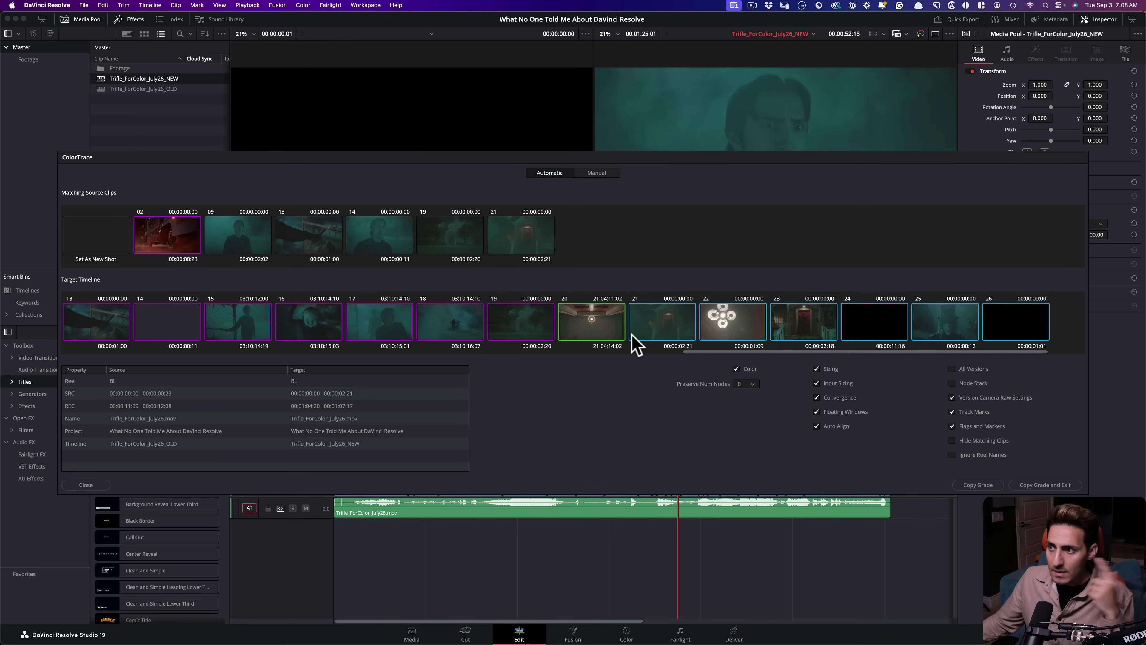
left_click(520, 231)
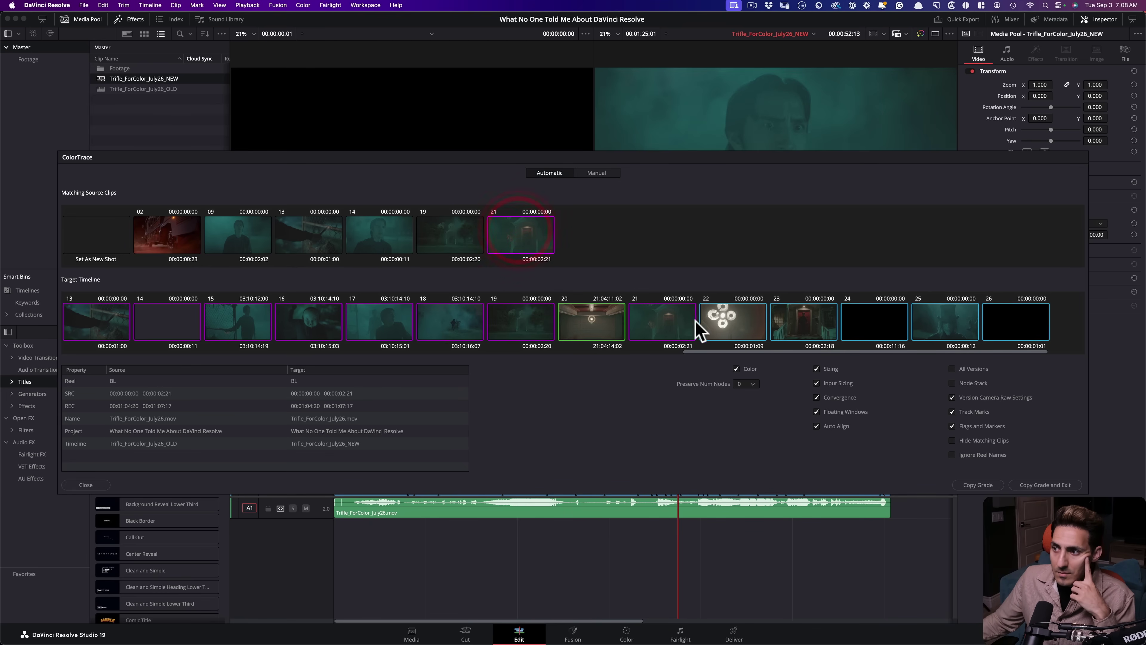
left_click(748, 332)
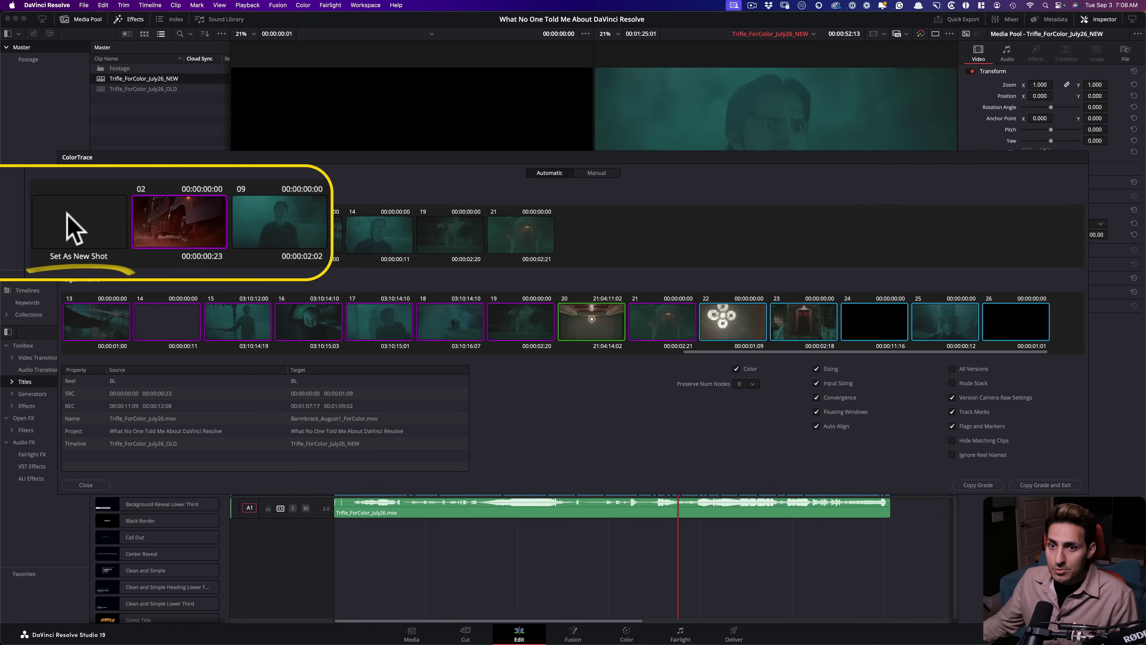
Set target clip 22 as a new shot, then pair clips 24, 25 and 26 with source clips 24–26
left_click(89, 239)
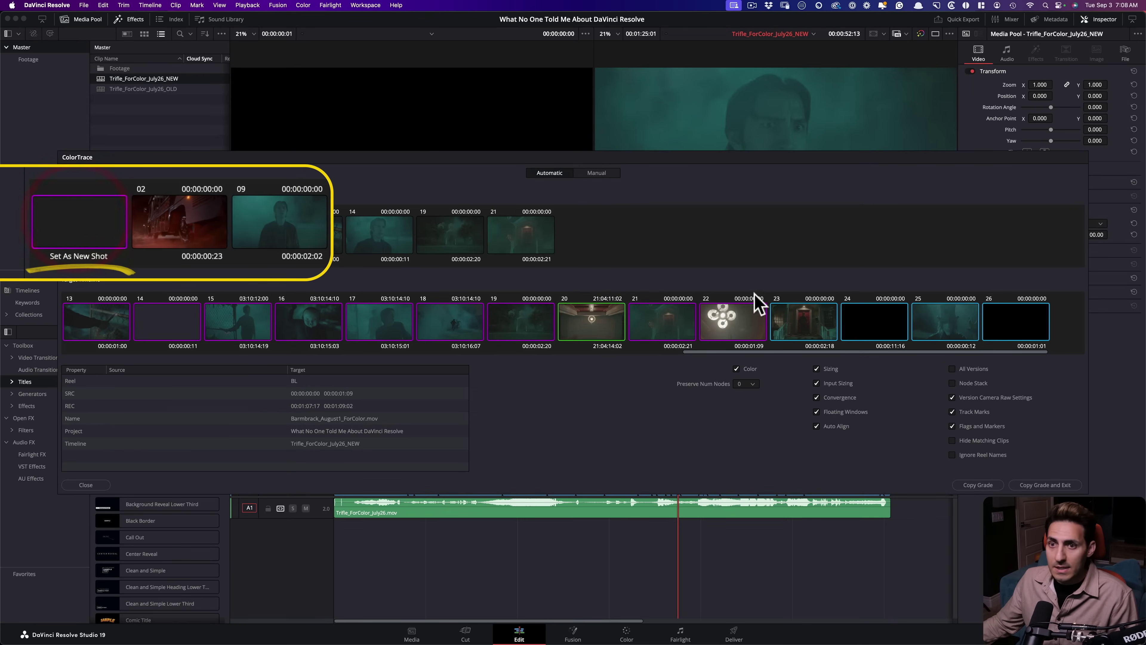
left_click(803, 322)
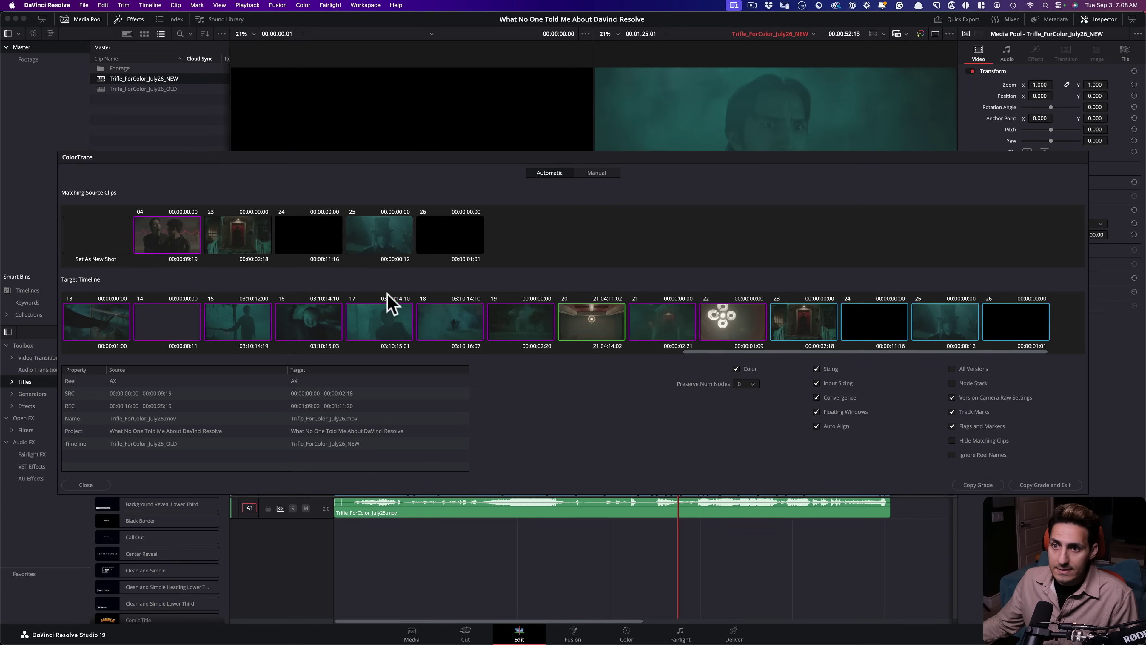
left_click(857, 322)
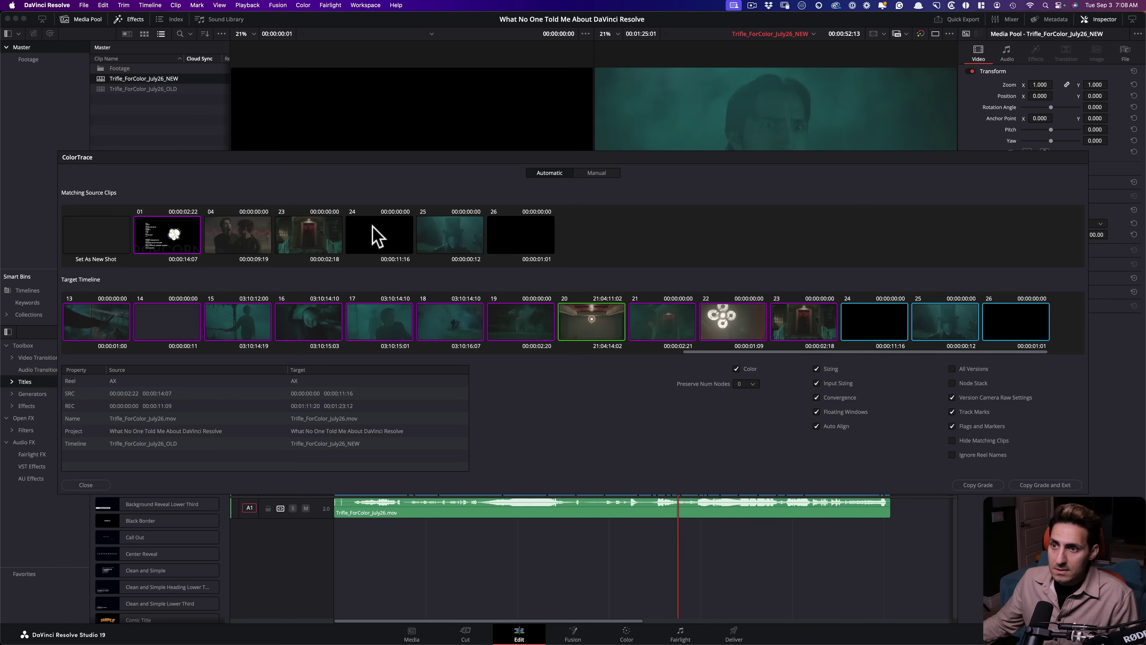
left_click(368, 238)
left_click(936, 337)
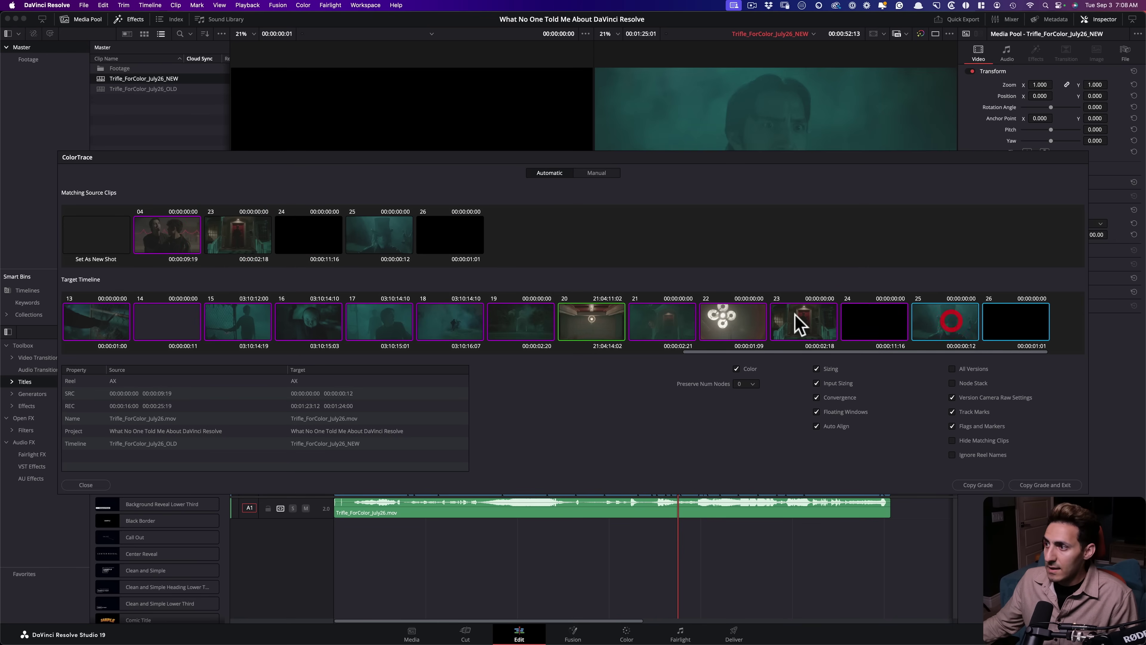
left_click(366, 236)
left_click(1034, 326)
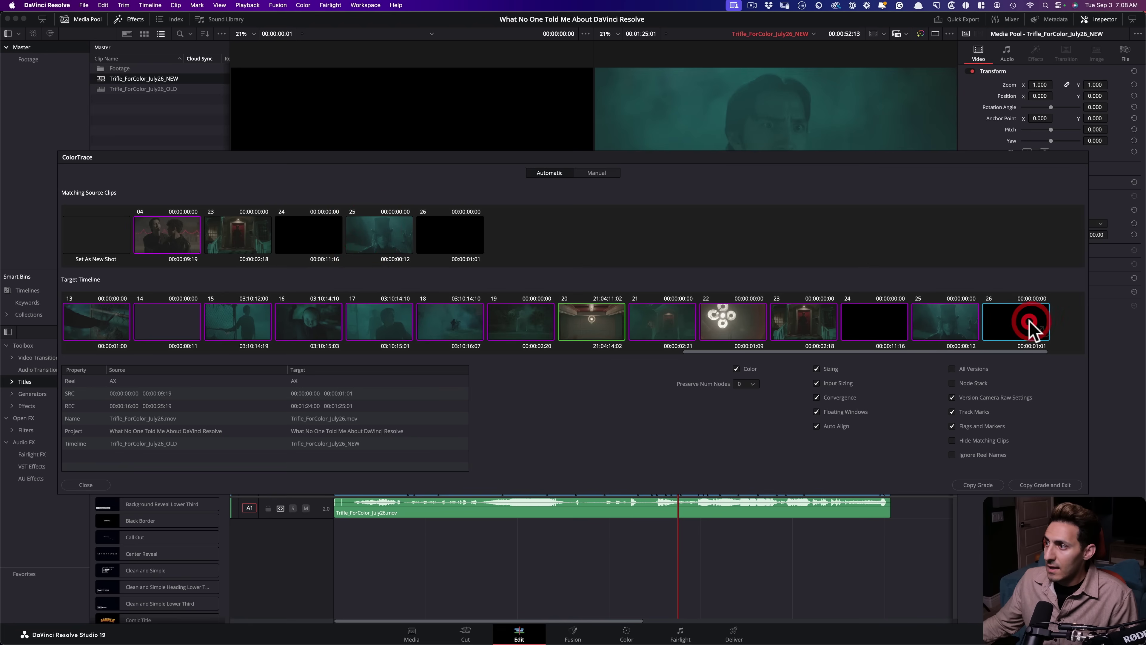
left_click(457, 237)
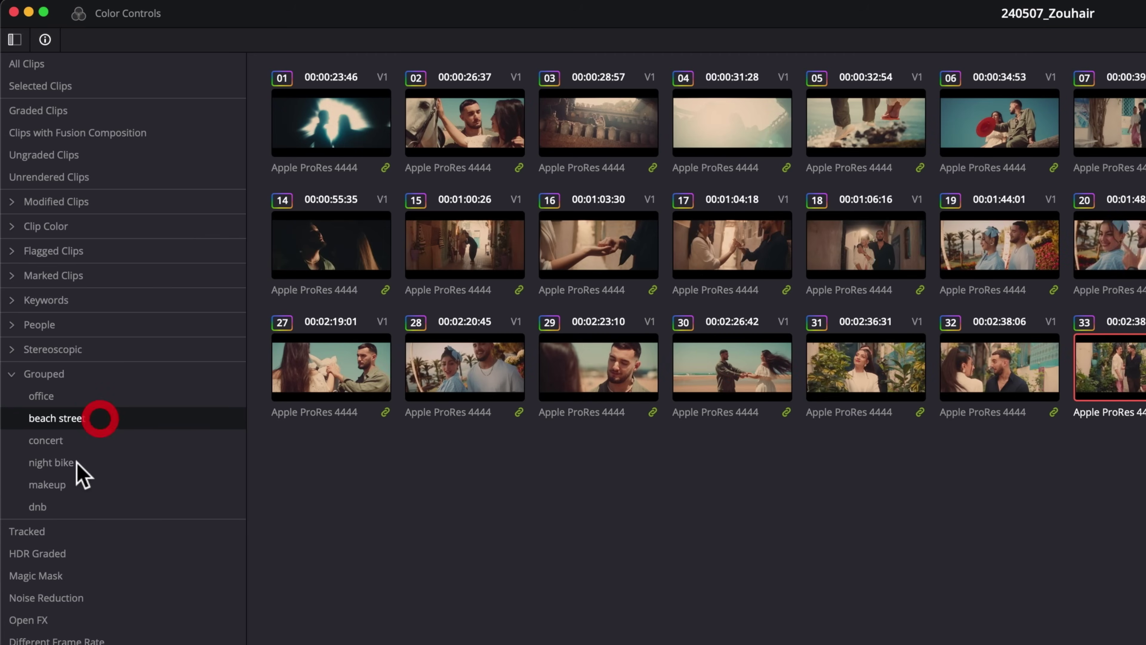
View the beach street, night bike, makeup and dnb clip groups in turn
left_click(100, 441)
left_click(99, 460)
left_click(90, 484)
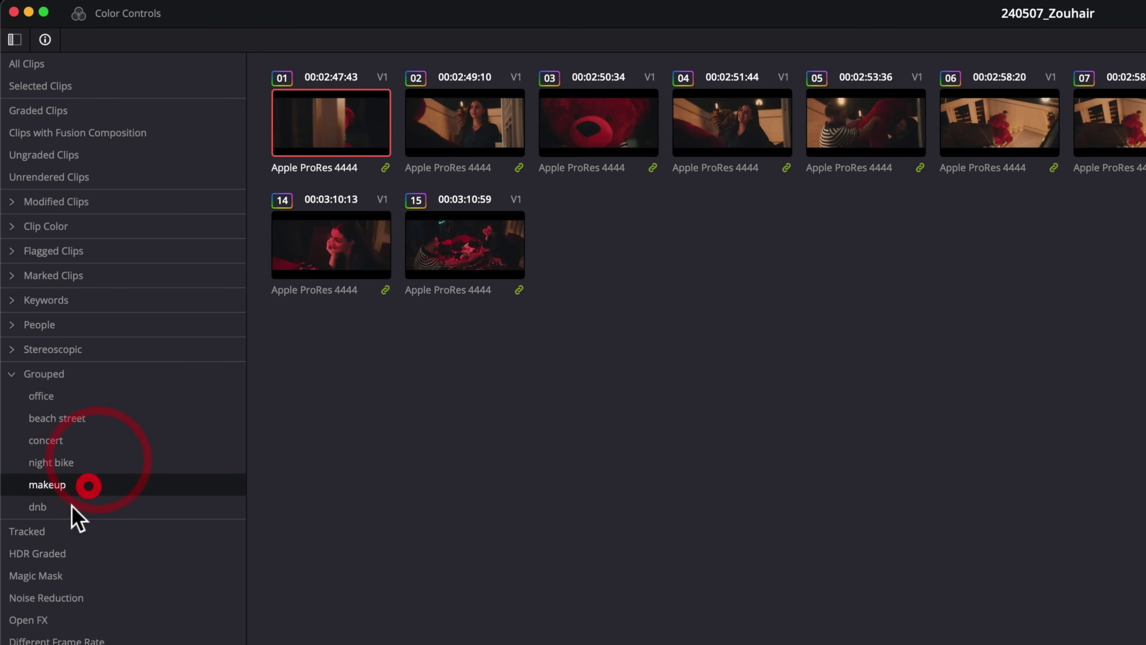
left_click(81, 506)
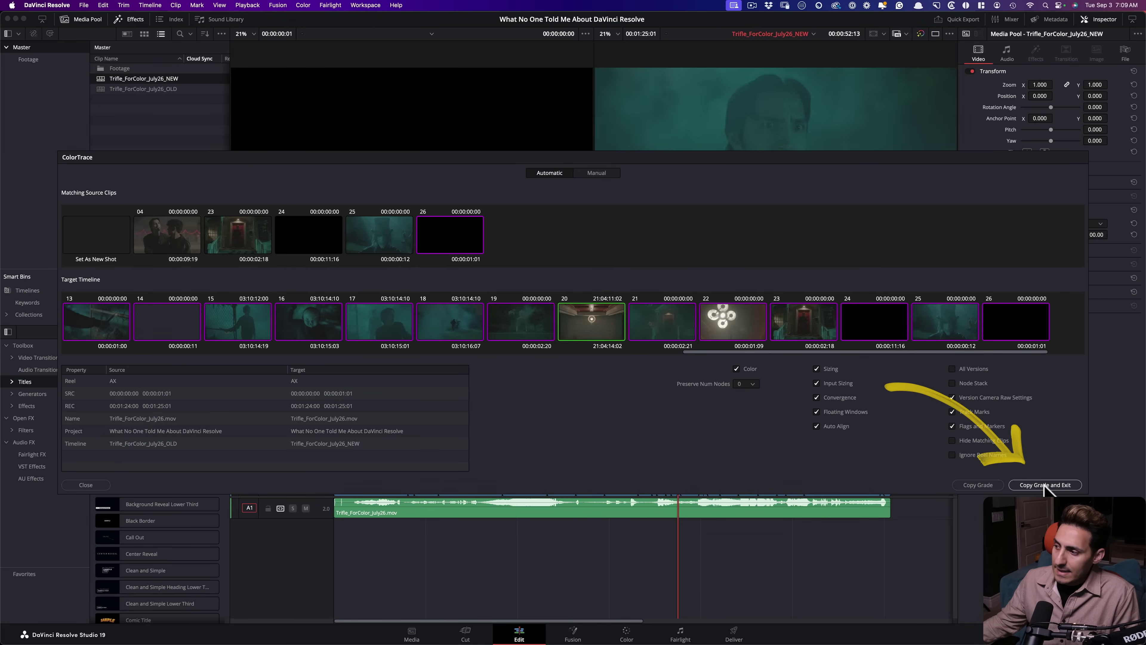
Copy grades and exit, preview shots at 00:00:48:14, 00:00:41:08 and 00:00:37:00, then go to Color
left_click(1045, 485)
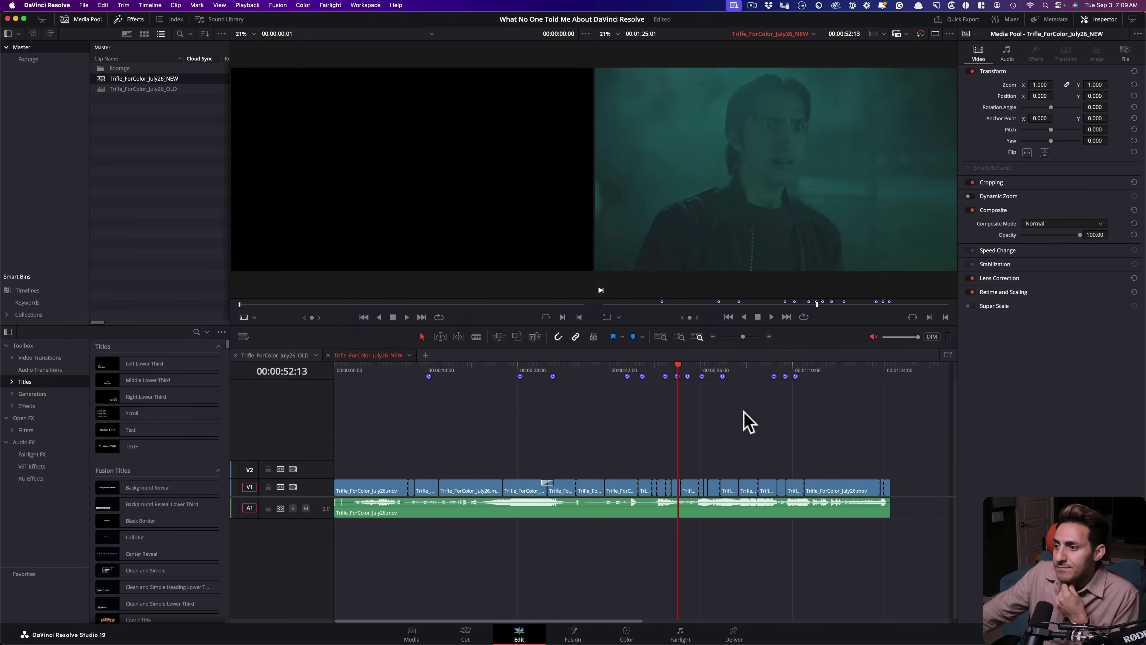
left_click(651, 370)
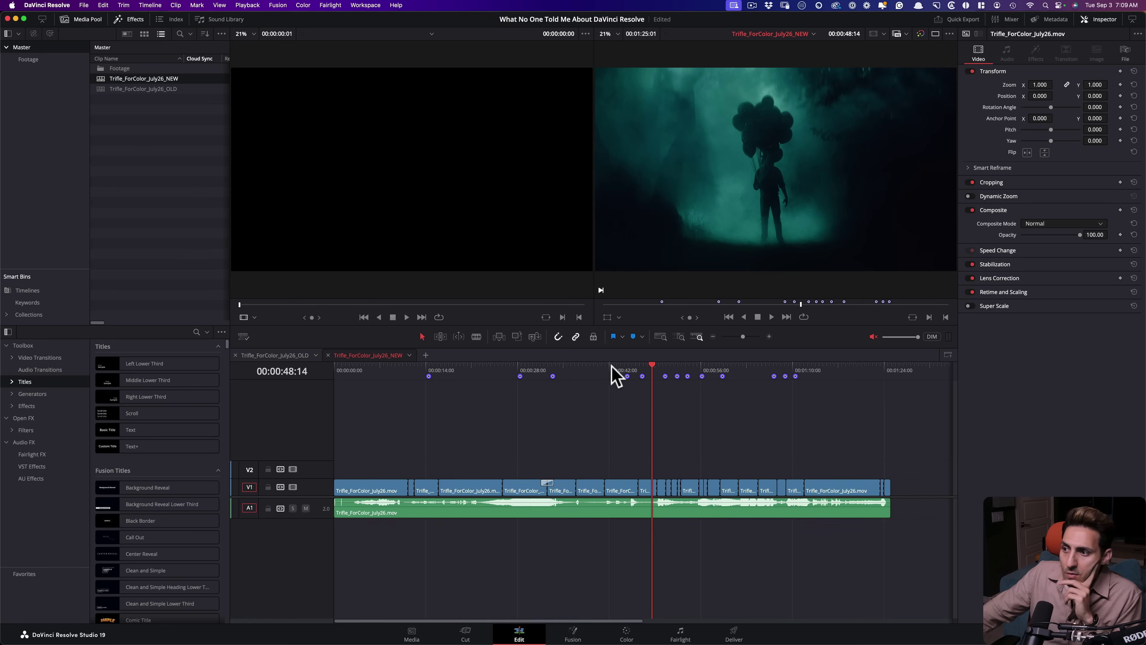
left_click(605, 368)
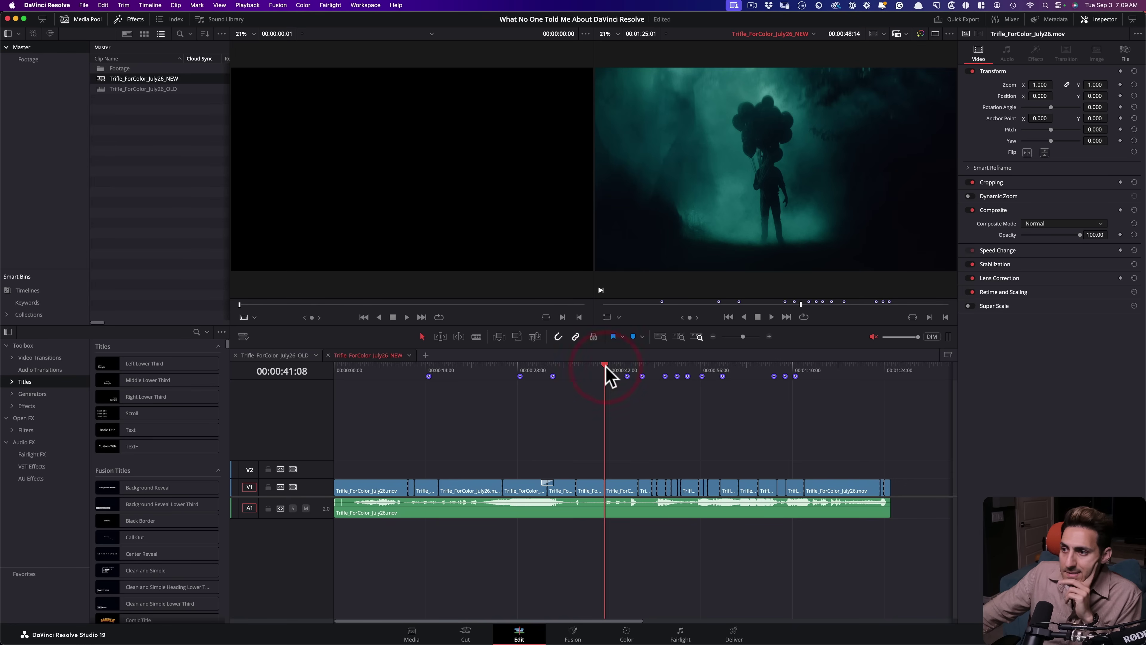
left_click(576, 368)
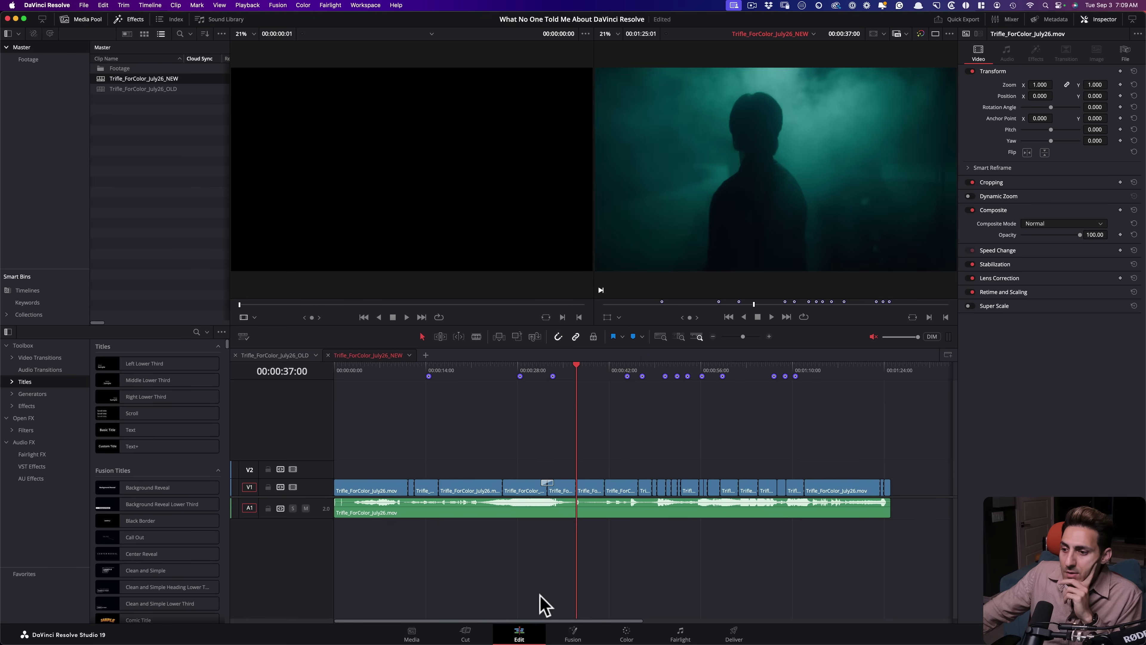
left_click(632, 635)
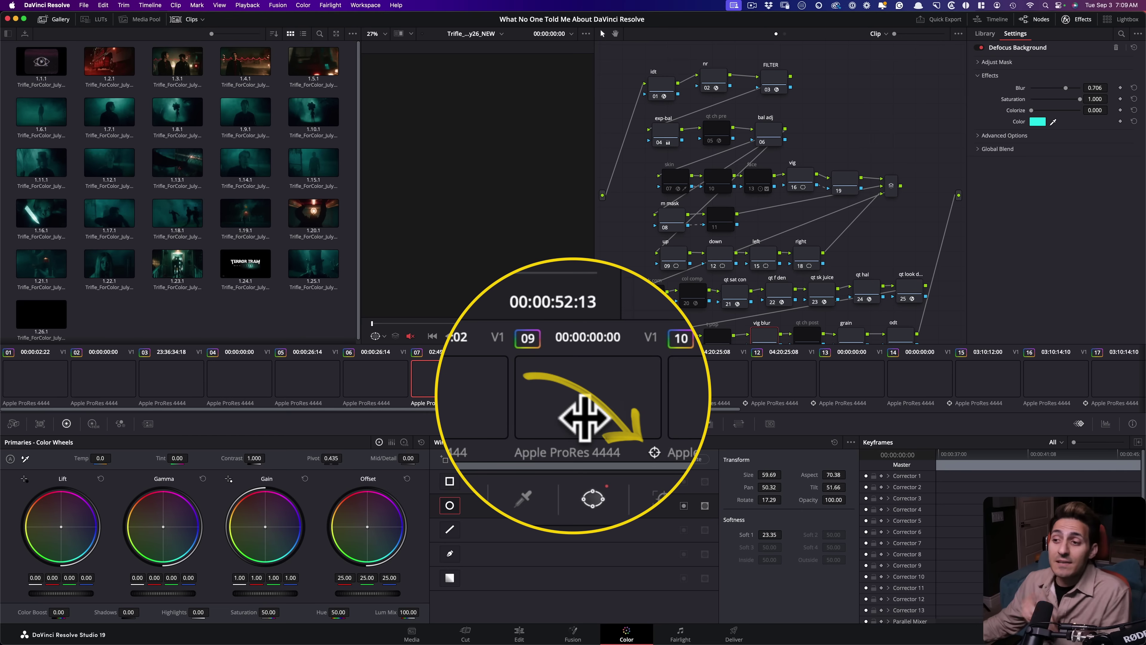
Play clip 09 with node 13 'face' selected to watch its tracked window follow the face
left_click(579, 391)
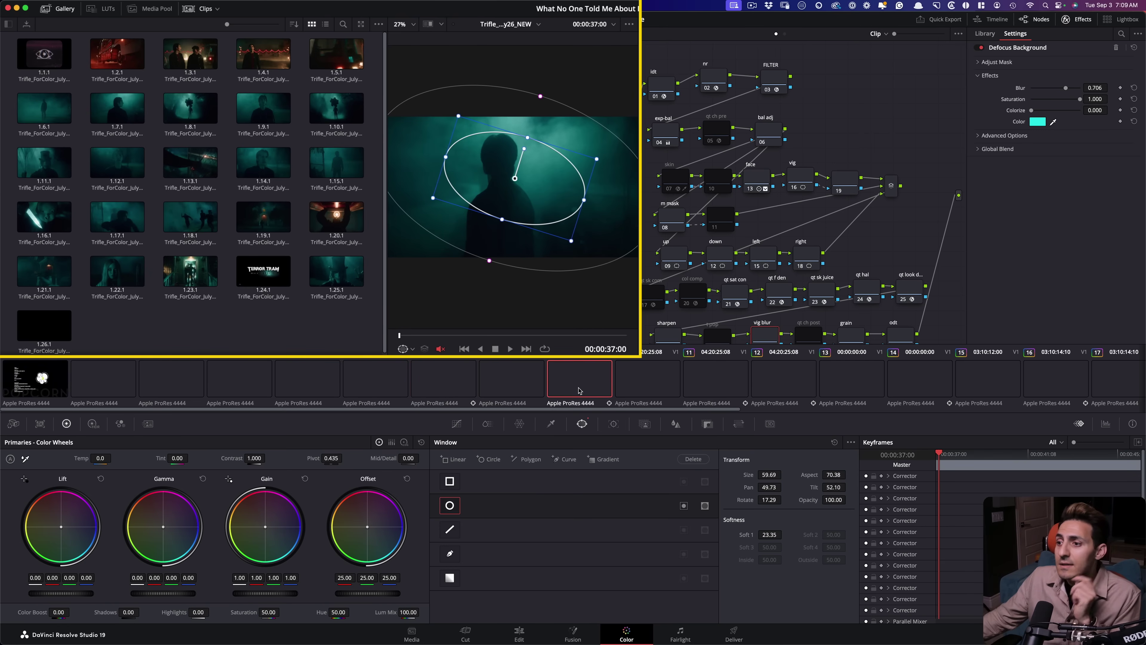
left_click(750, 180)
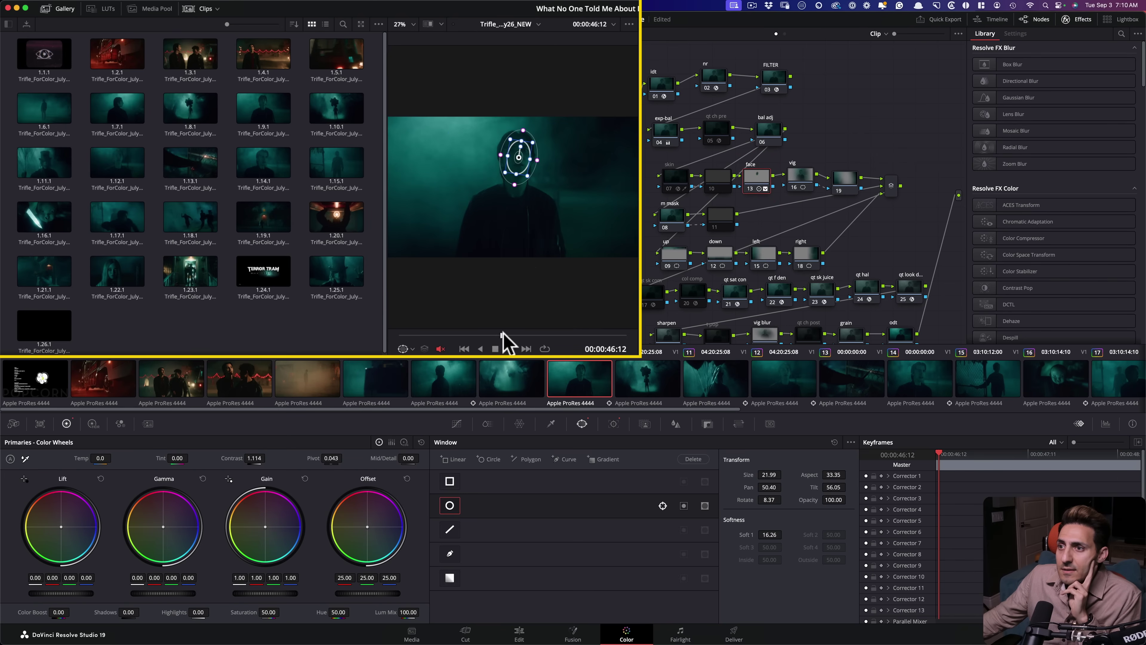
key("space")
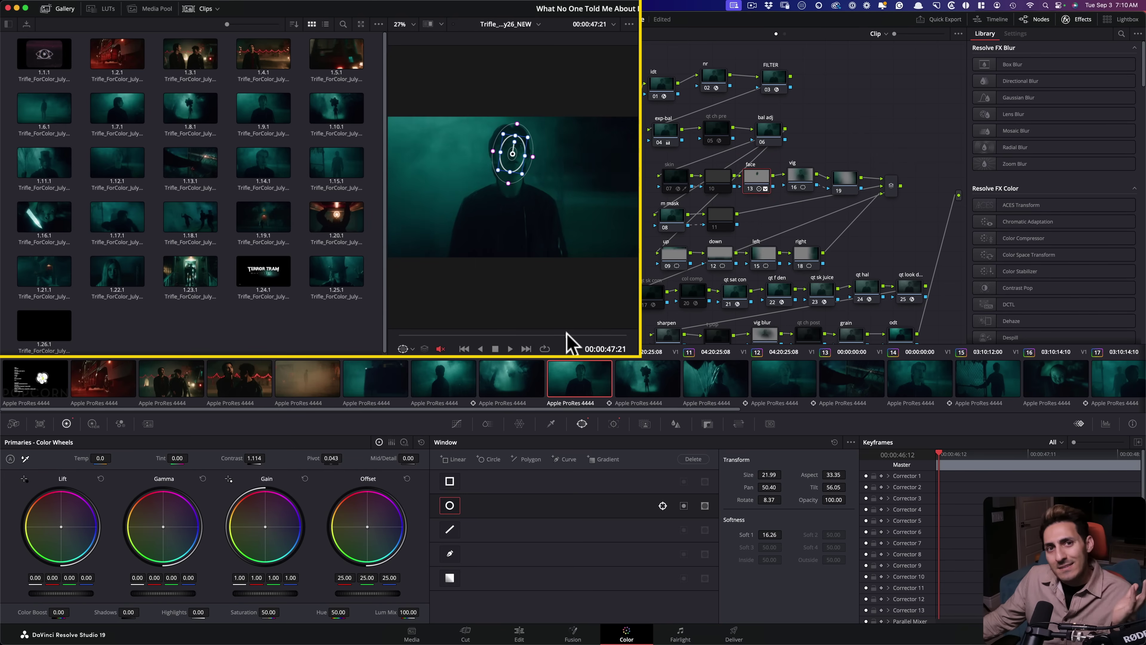
left_click(559, 335)
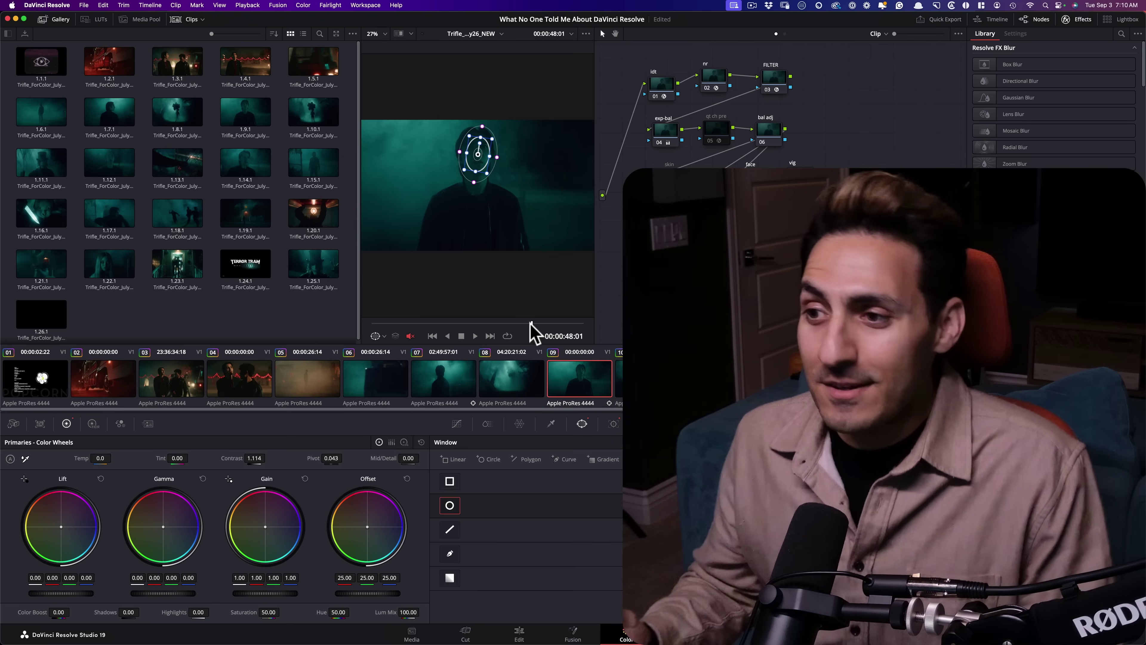
Hide the Gallery panel so the viewer fills the left side
left_click(59, 20)
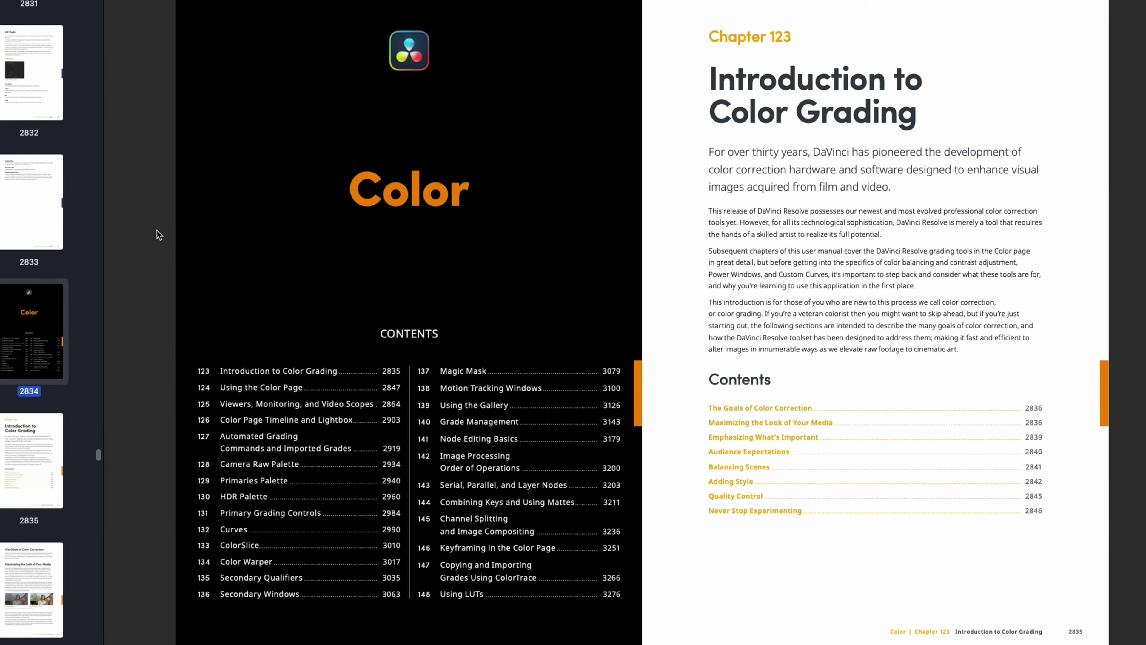
Scroll the manual and highlight the line 'Timeline: Opens and closes the Mini-Timeline.'
scroll(159, 235, "down", 20)
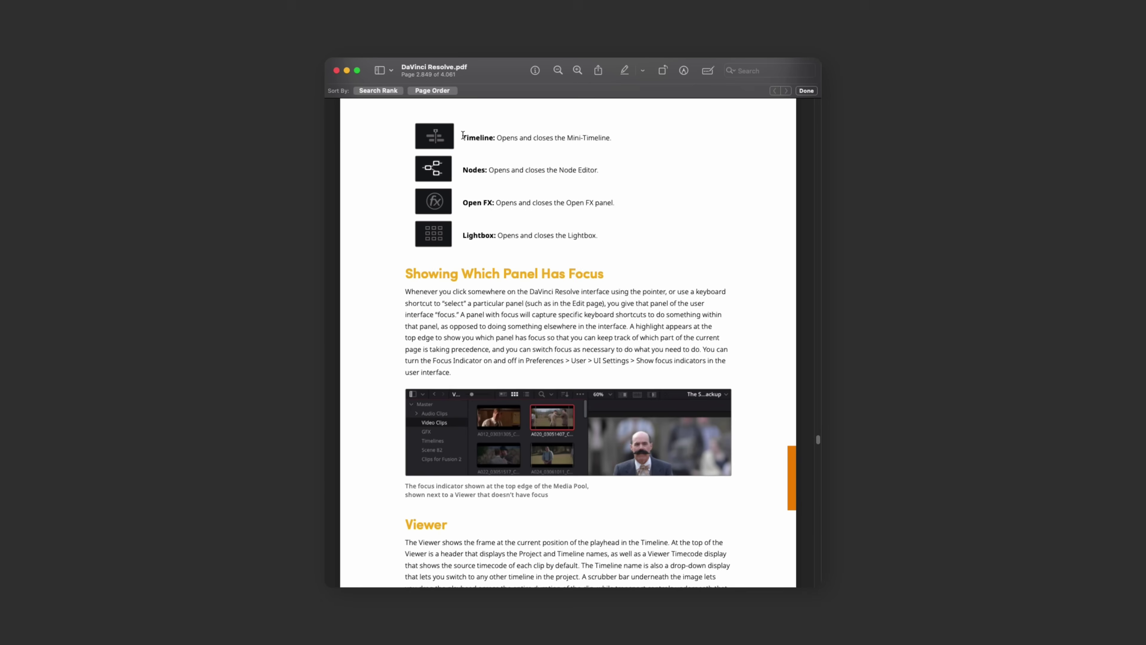
left_click_drag(460, 133, 612, 134)
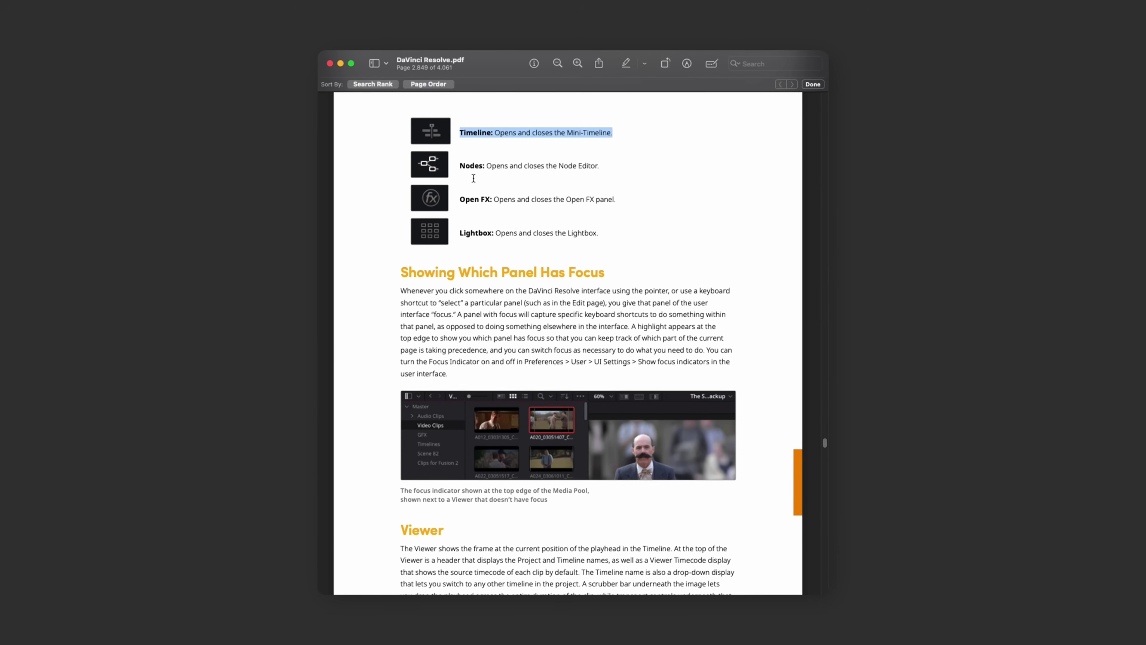